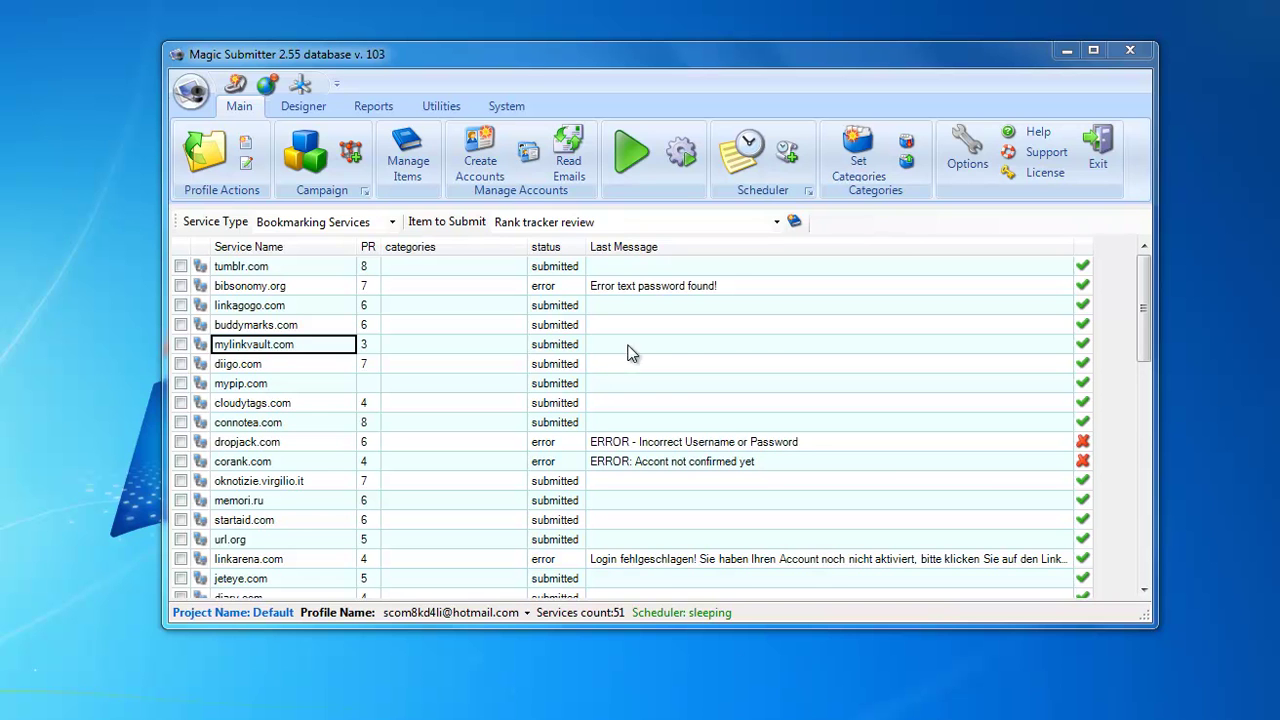
Open the profile manager and export the currently selected Hotmail profile to the folder C:\222.
{"action": "left_click", "coordinate": [203, 170]}
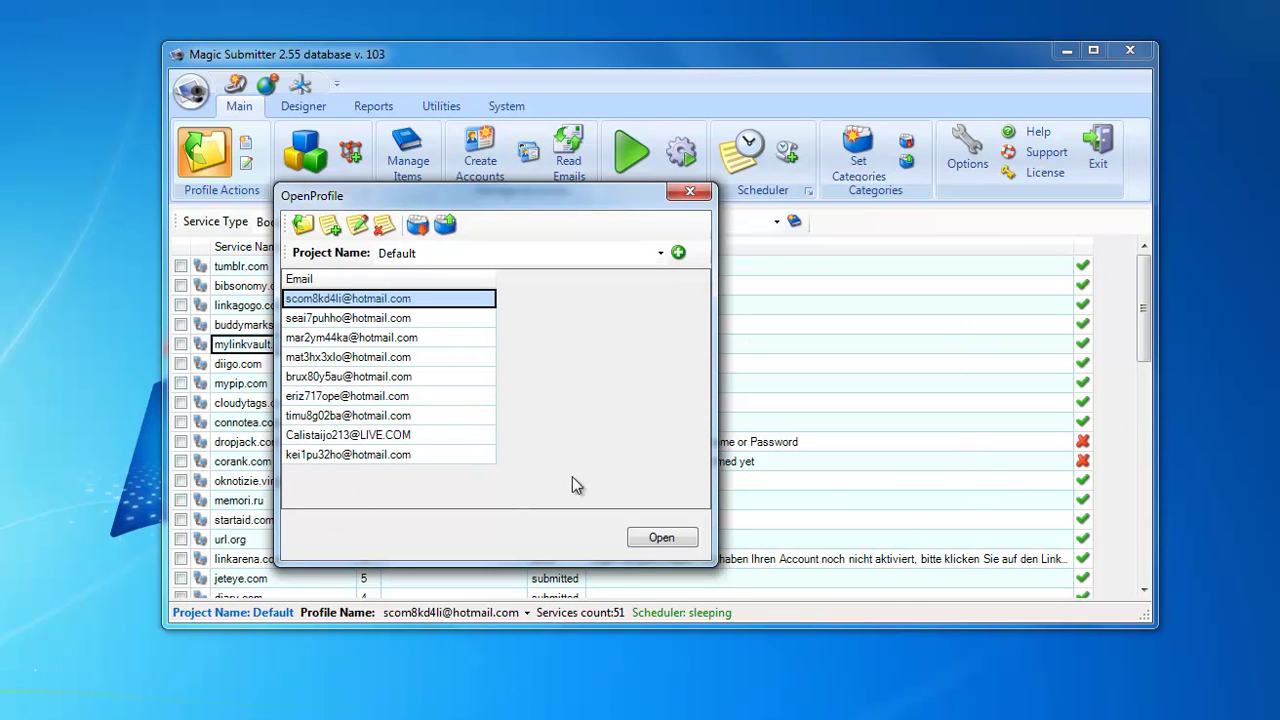
{"action": "left_click", "coordinate": [417, 228]}
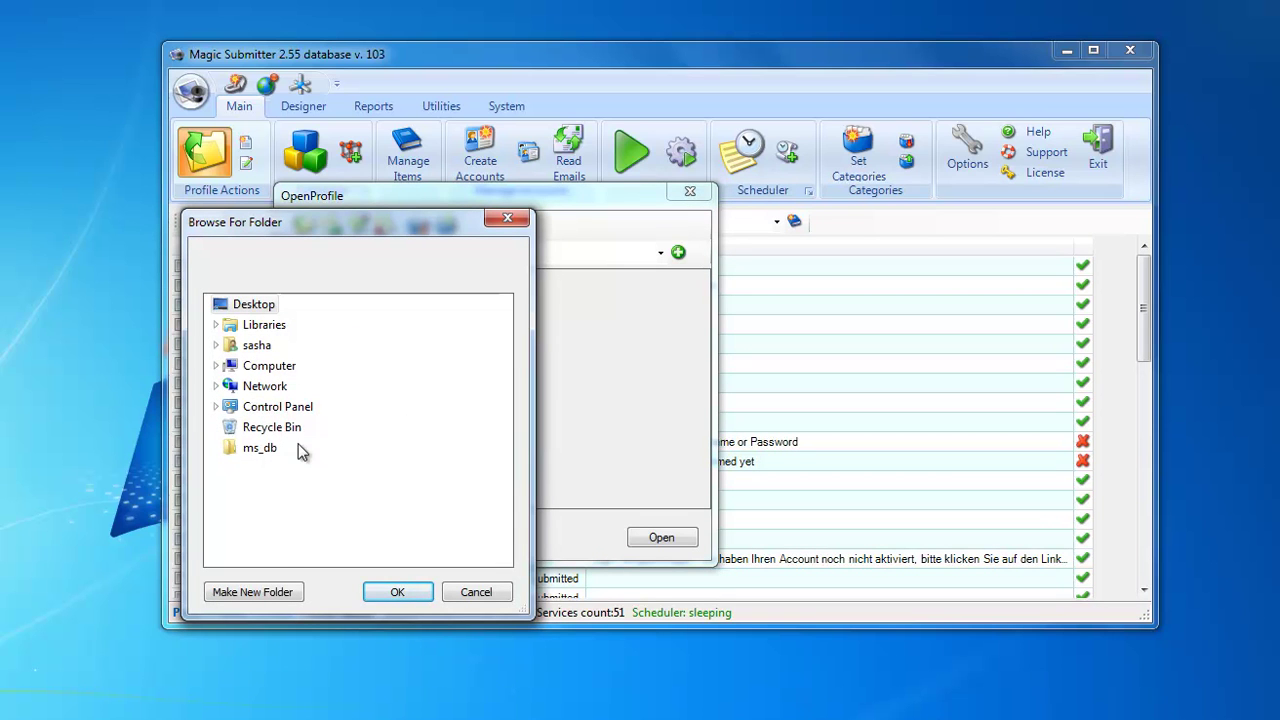
{"action": "double_click", "coordinate": [270, 368]}
{"action": "double_click", "coordinate": [288, 386]}
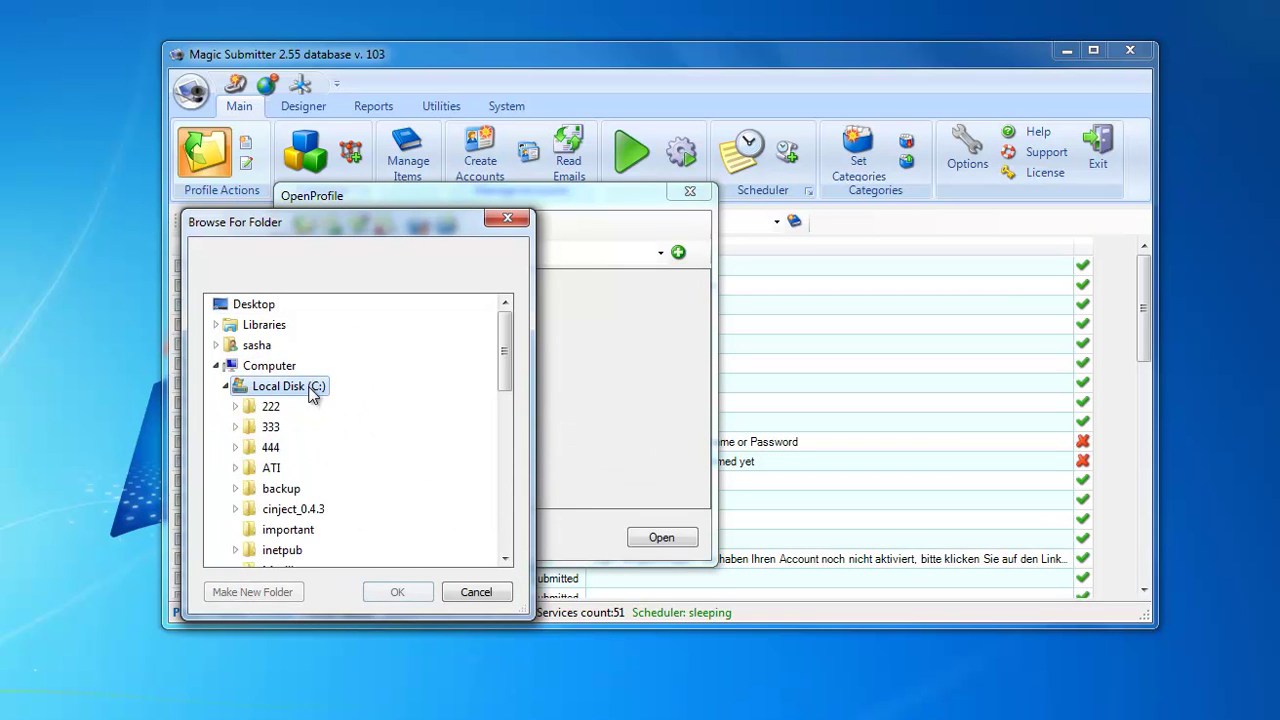
{"action": "double_click", "coordinate": [270, 406]}
{"action": "left_click", "coordinate": [401, 592]}
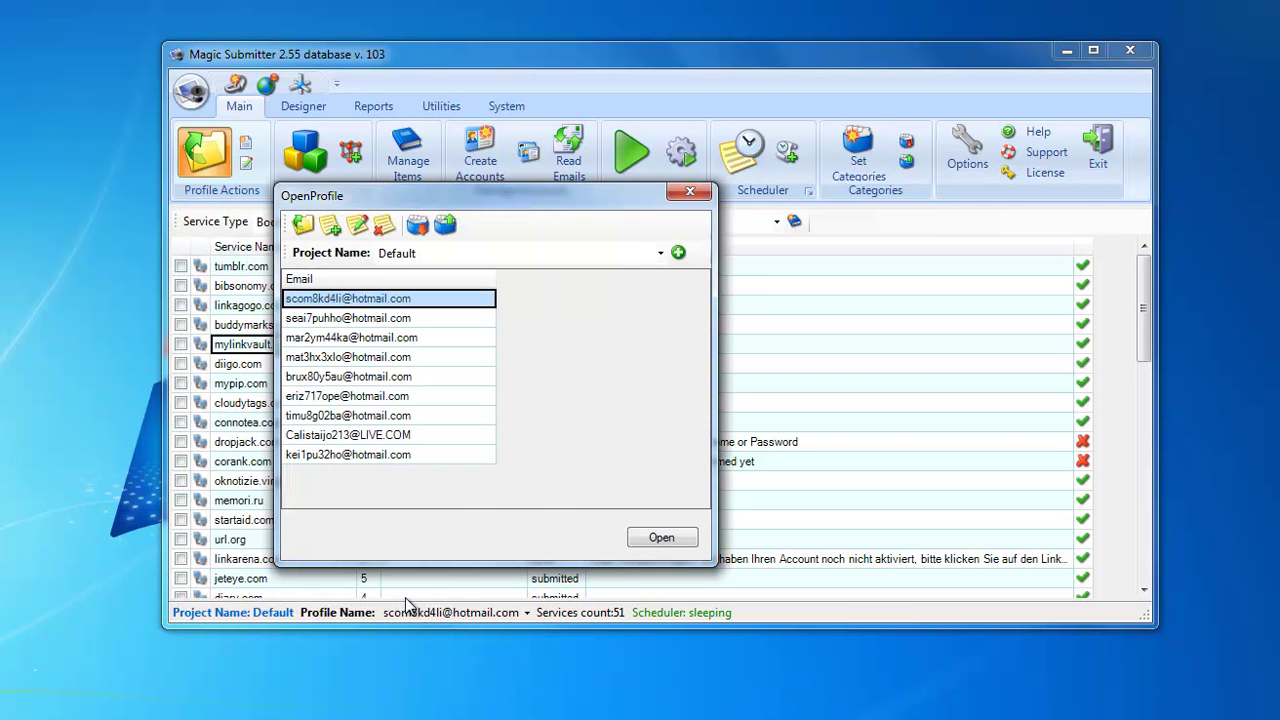
{"action": "left_click", "coordinate": [386, 437]}
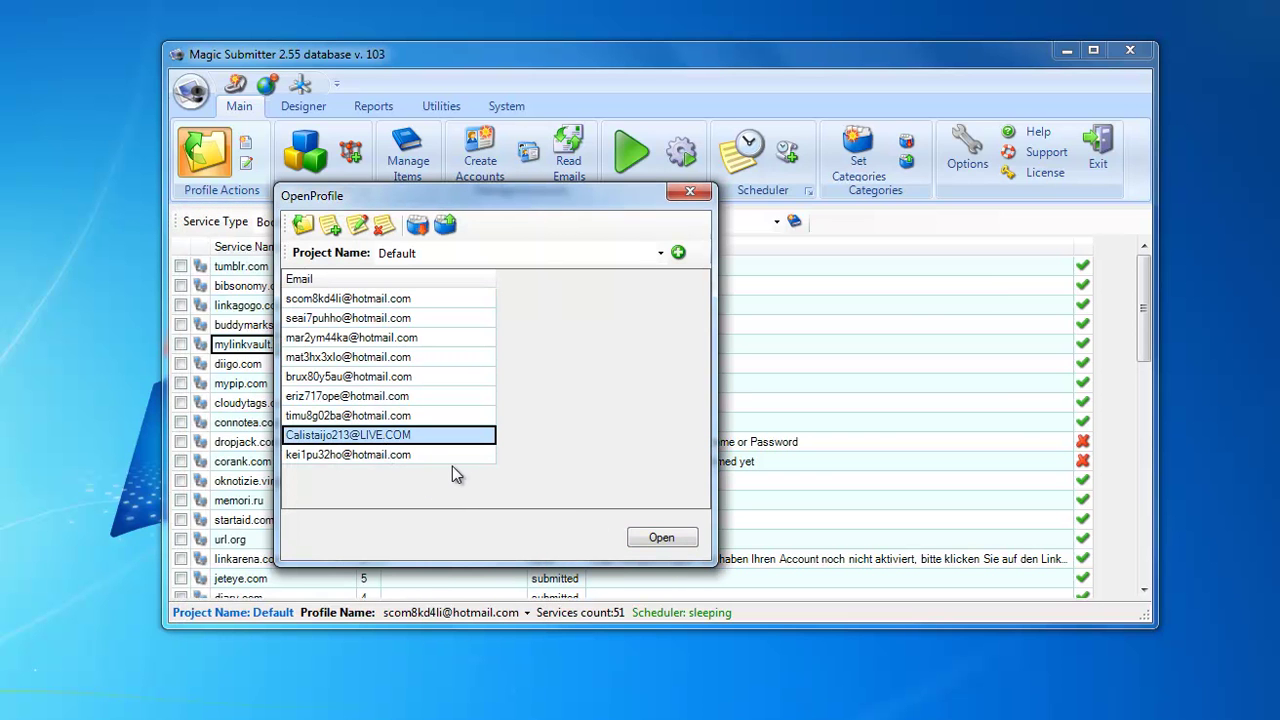
{"action": "left_click", "coordinate": [431, 457]}
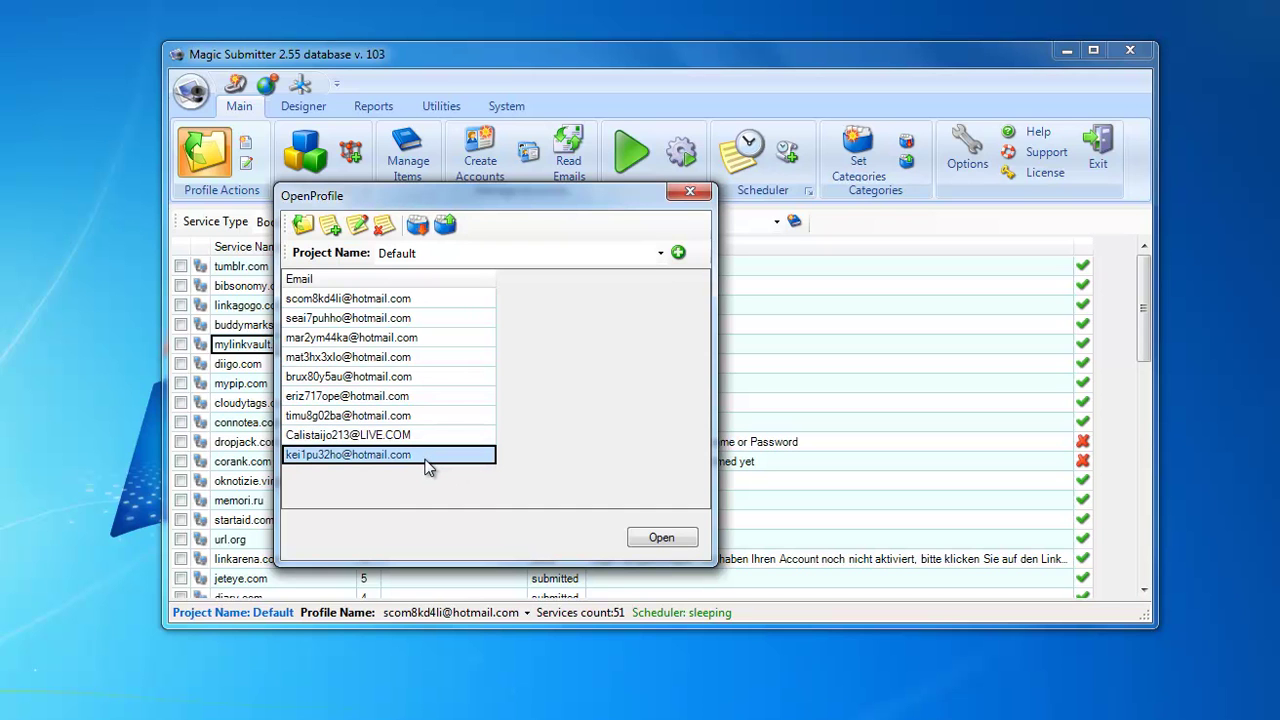
{"action": "left_click", "coordinate": [514, 253]}
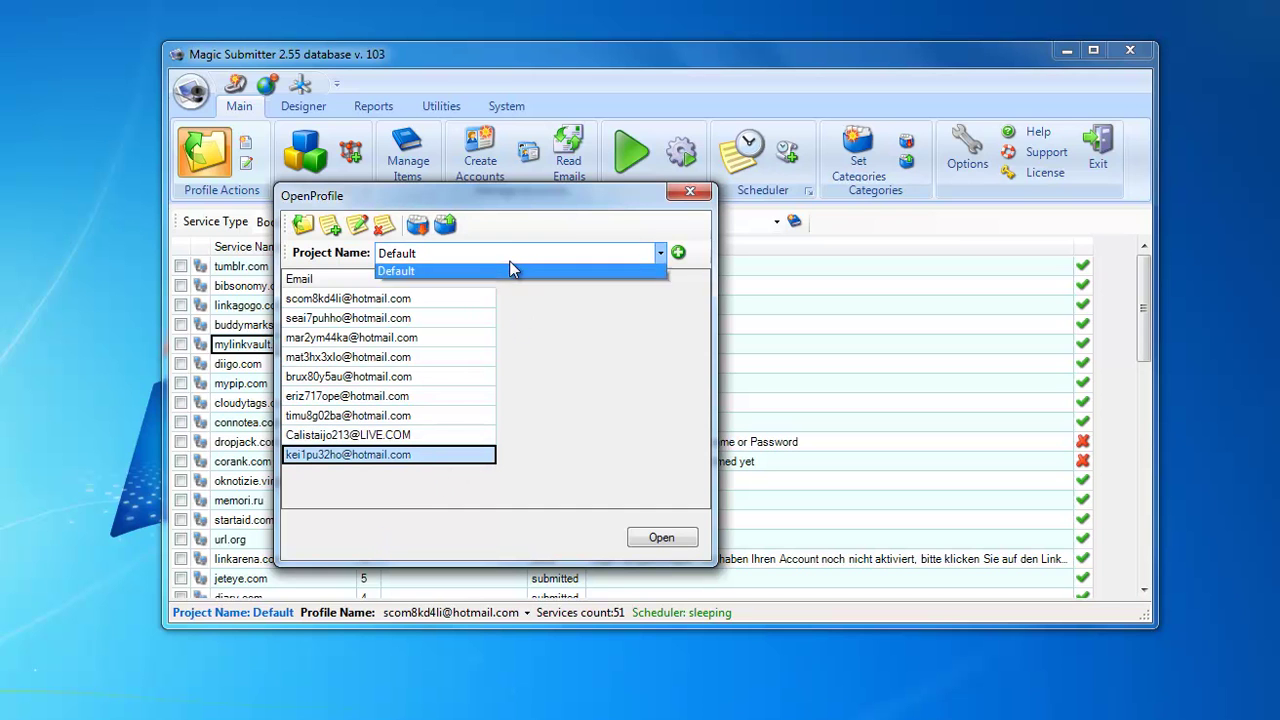
{"action": "left_click", "coordinate": [514, 268]}
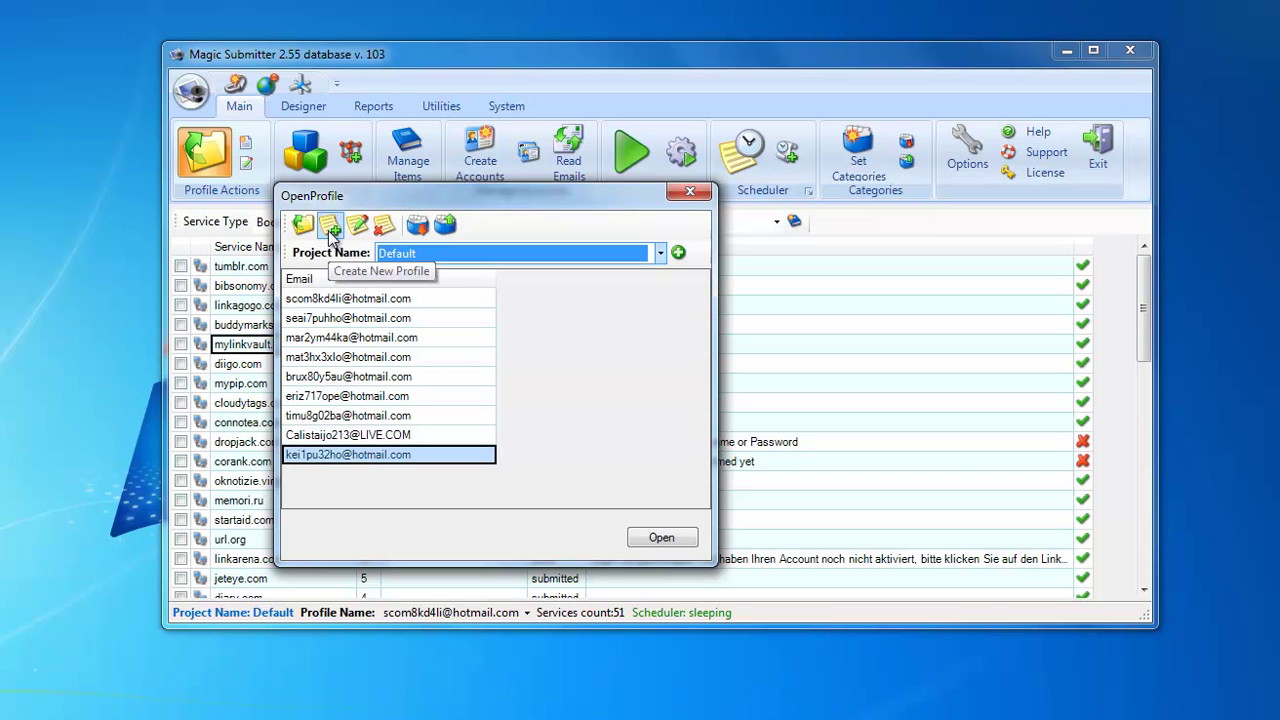
Add a project named "new project" in the project manager and close the manager.
{"action": "left_click", "coordinate": [679, 256]}
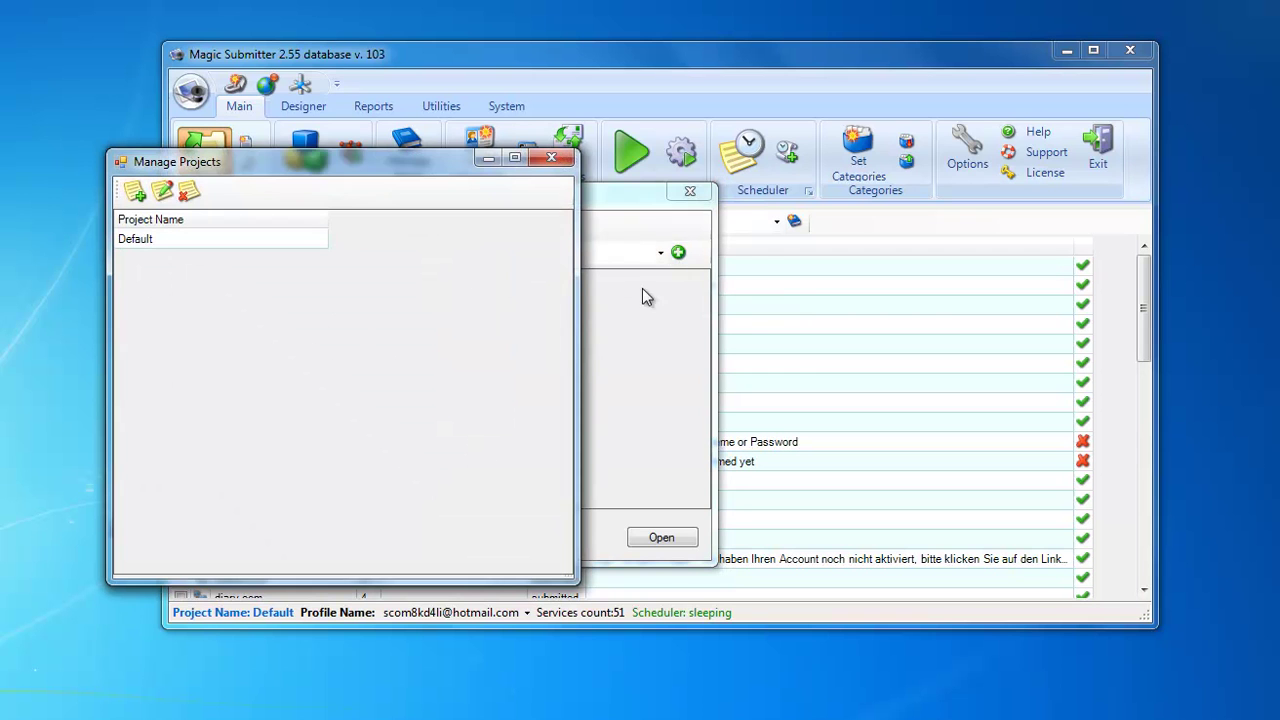
{"action": "left_click", "coordinate": [135, 191]}
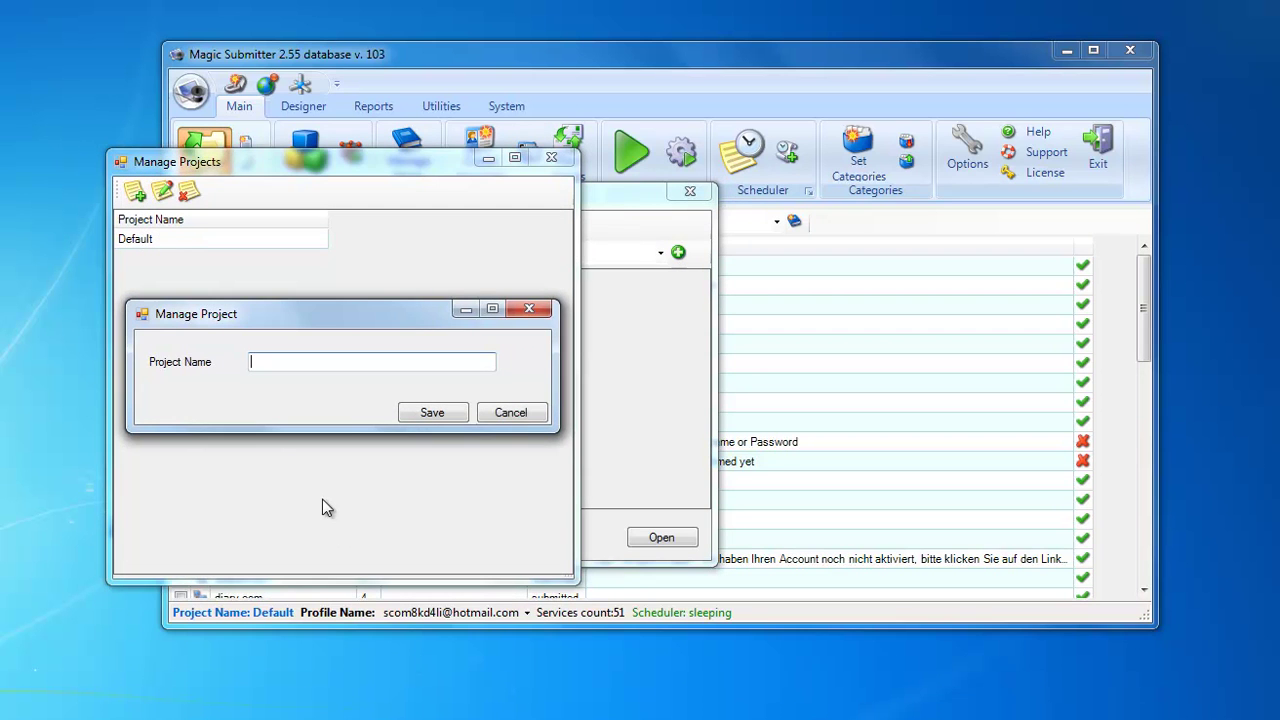
{"action": "type", "text": "new project"}
{"action": "left_click", "coordinate": [430, 413]}
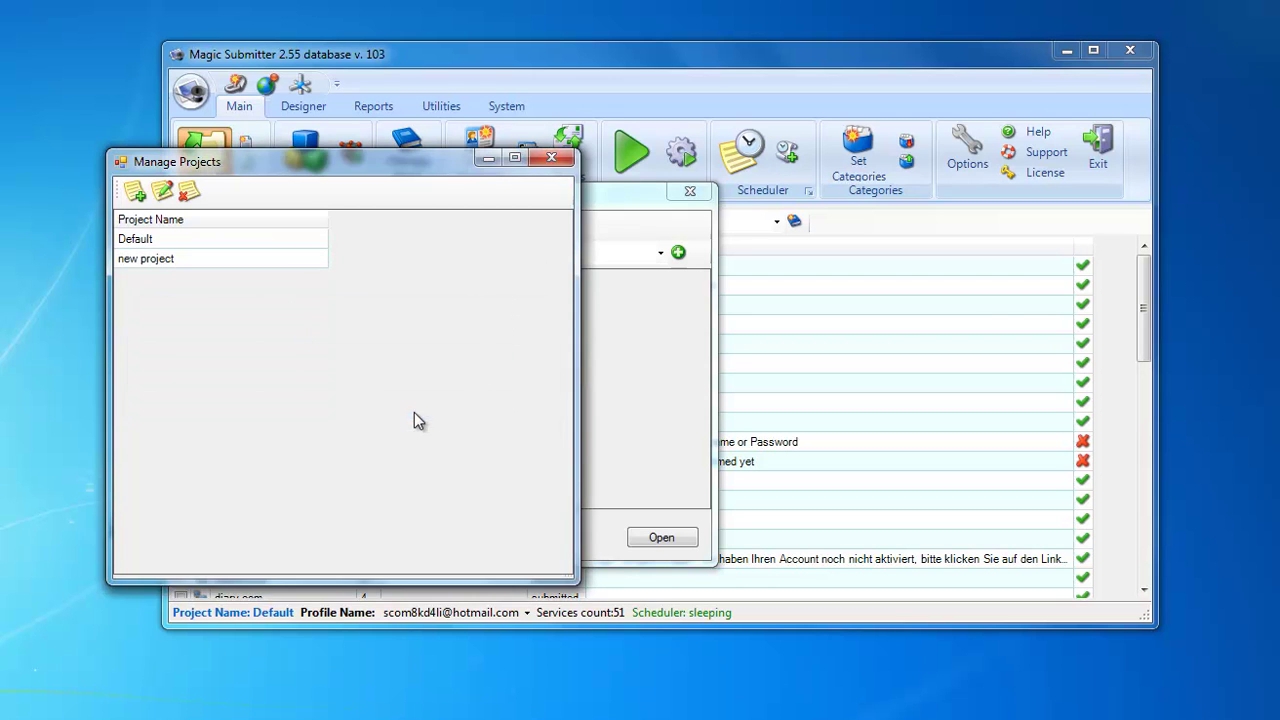
{"action": "left_click", "coordinate": [551, 158]}
Import the exported Hotmail profile file from C:\222 into "new project" and open that profile.
{"action": "left_click", "coordinate": [592, 252]}
{"action": "left_click", "coordinate": [494, 288]}
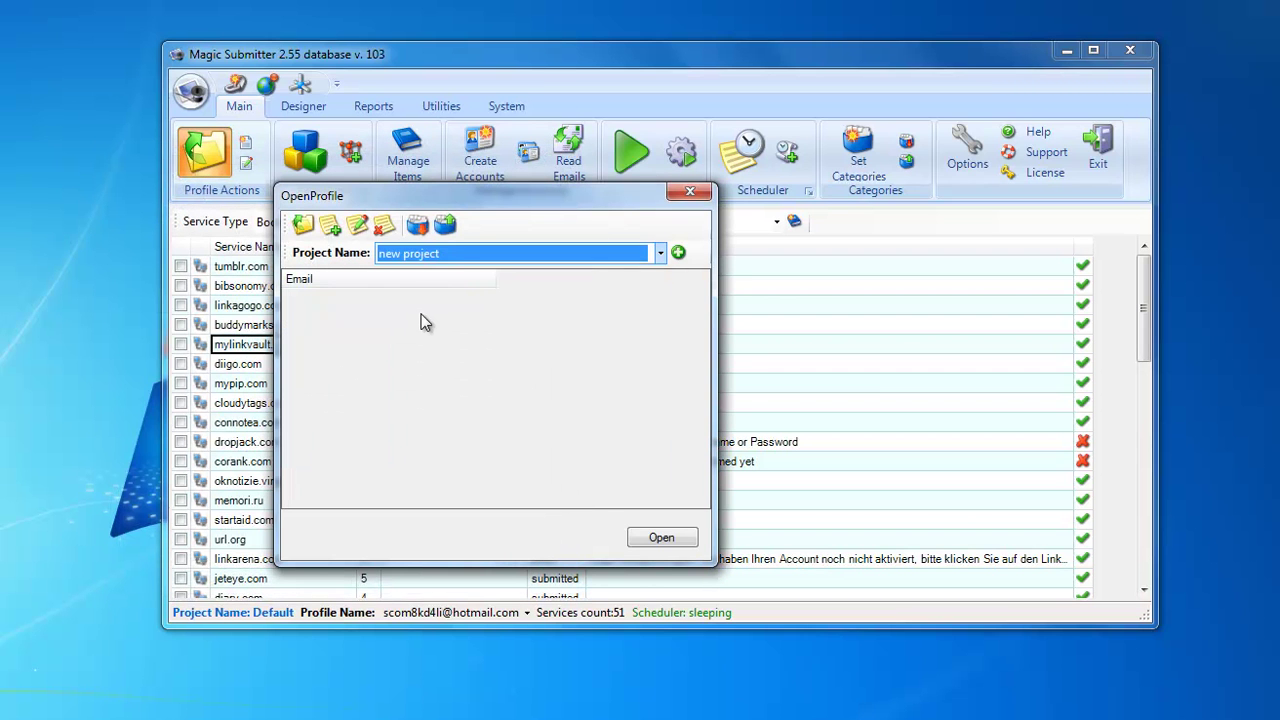
{"action": "left_click", "coordinate": [445, 229]}
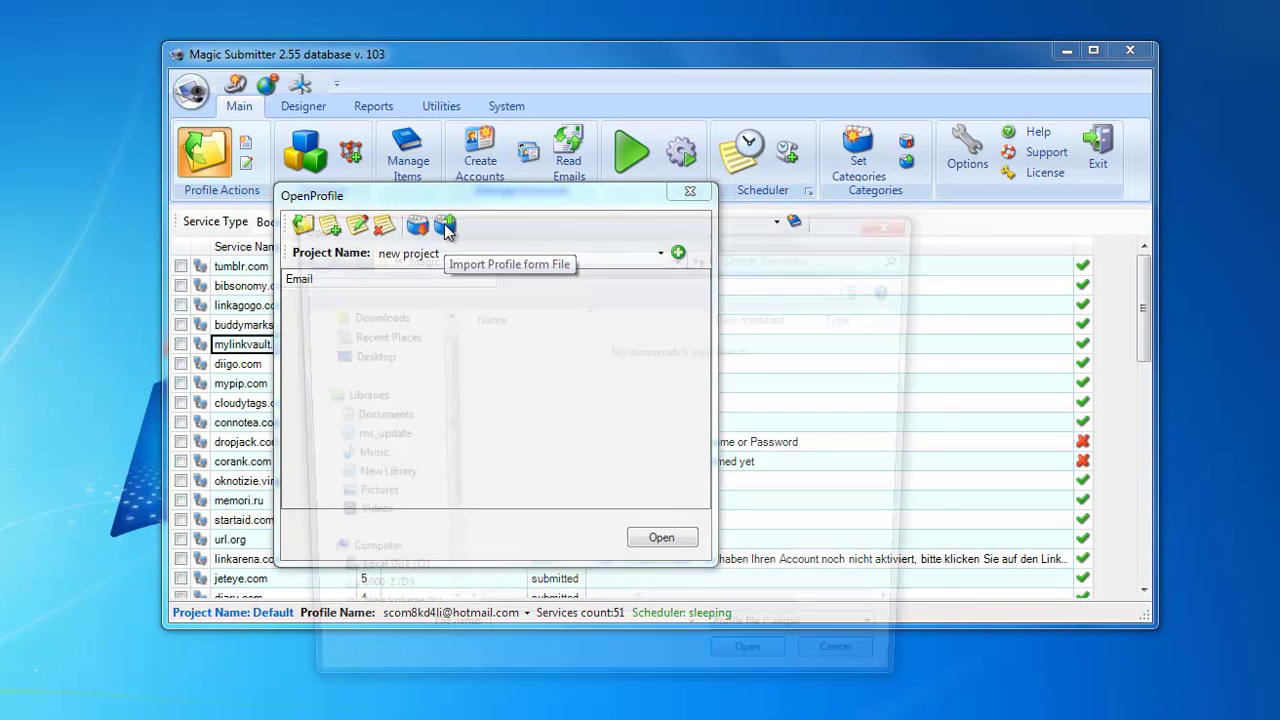
{"action": "left_click", "coordinate": [378, 582]}
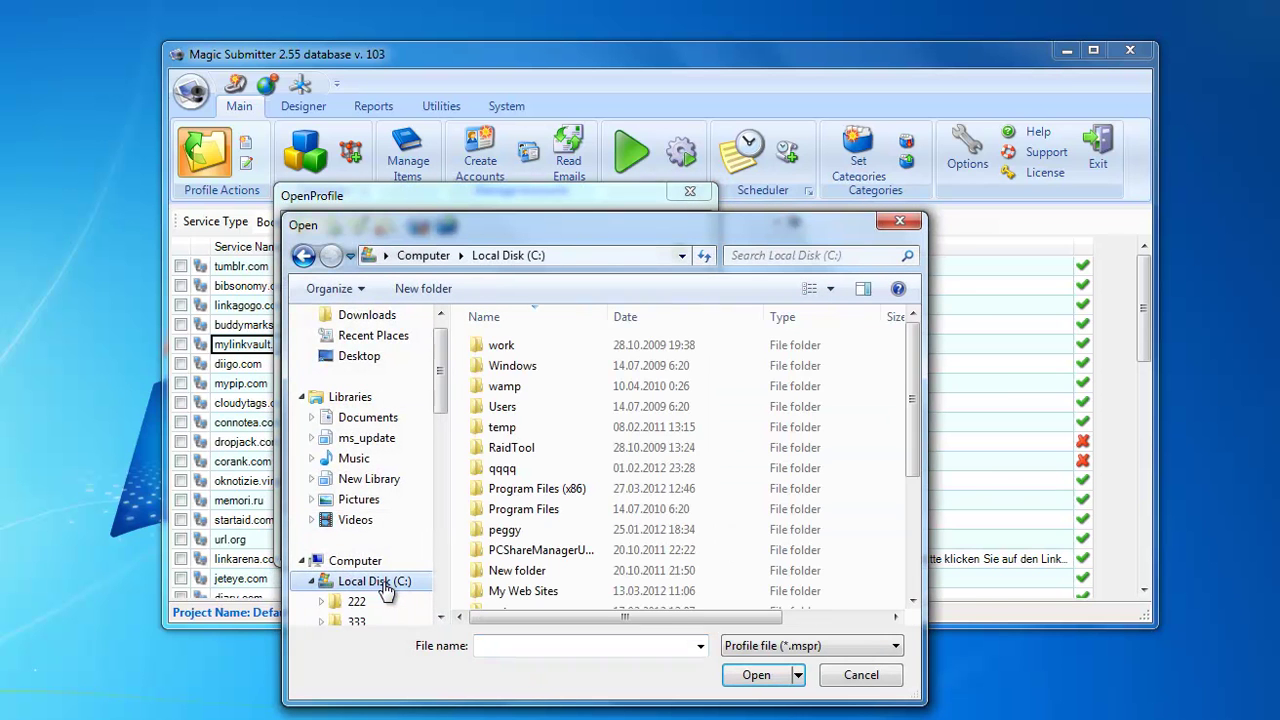
{"action": "left_click", "coordinate": [357, 602]}
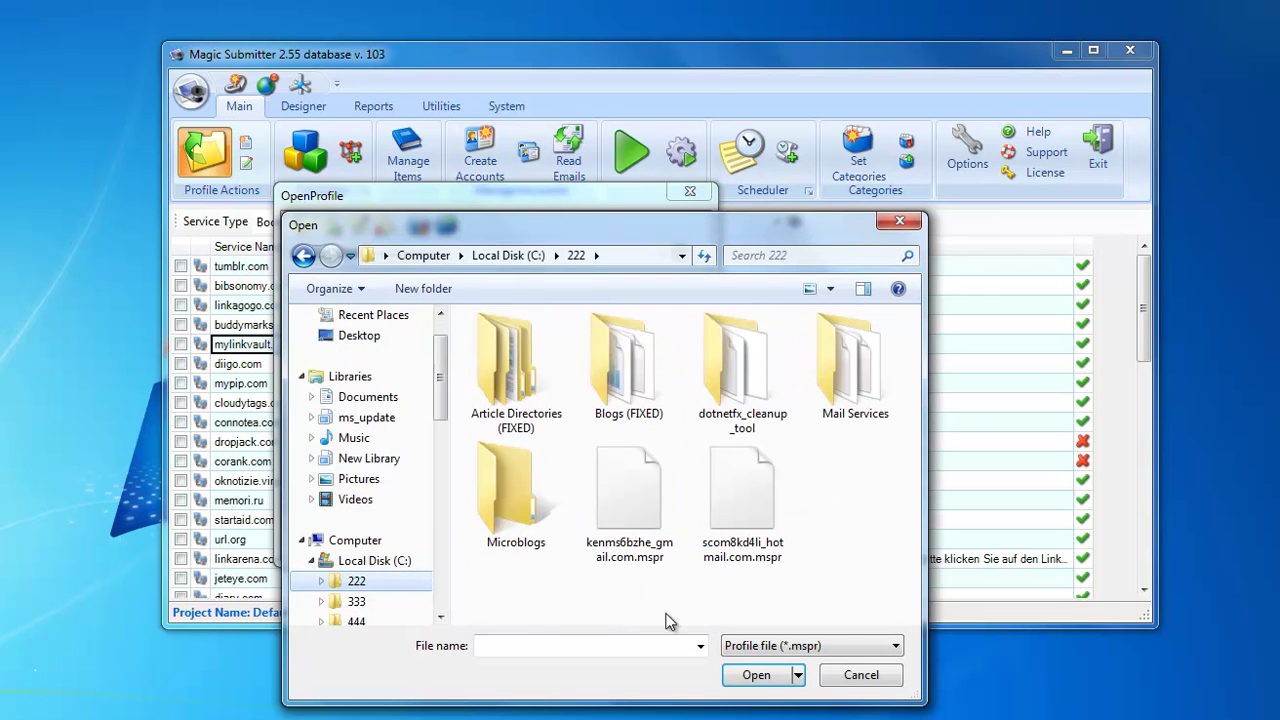
{"action": "left_click", "coordinate": [745, 535]}
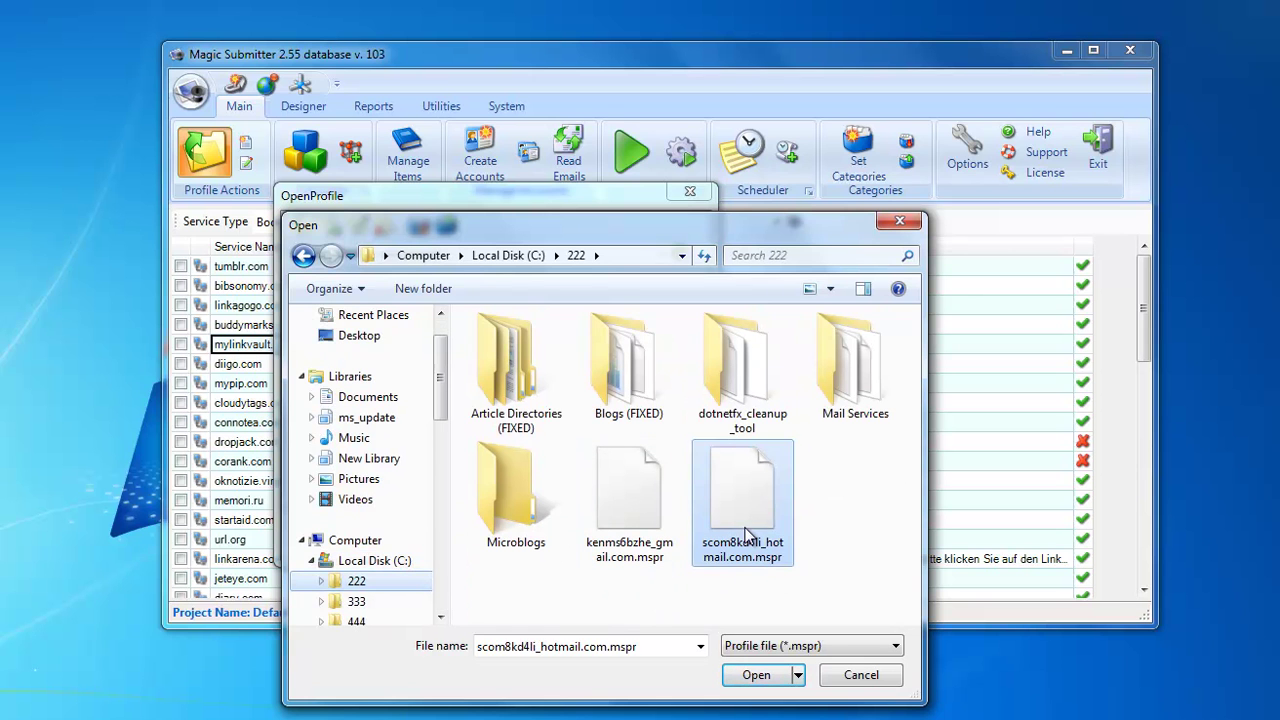
{"action": "left_click", "coordinate": [759, 677]}
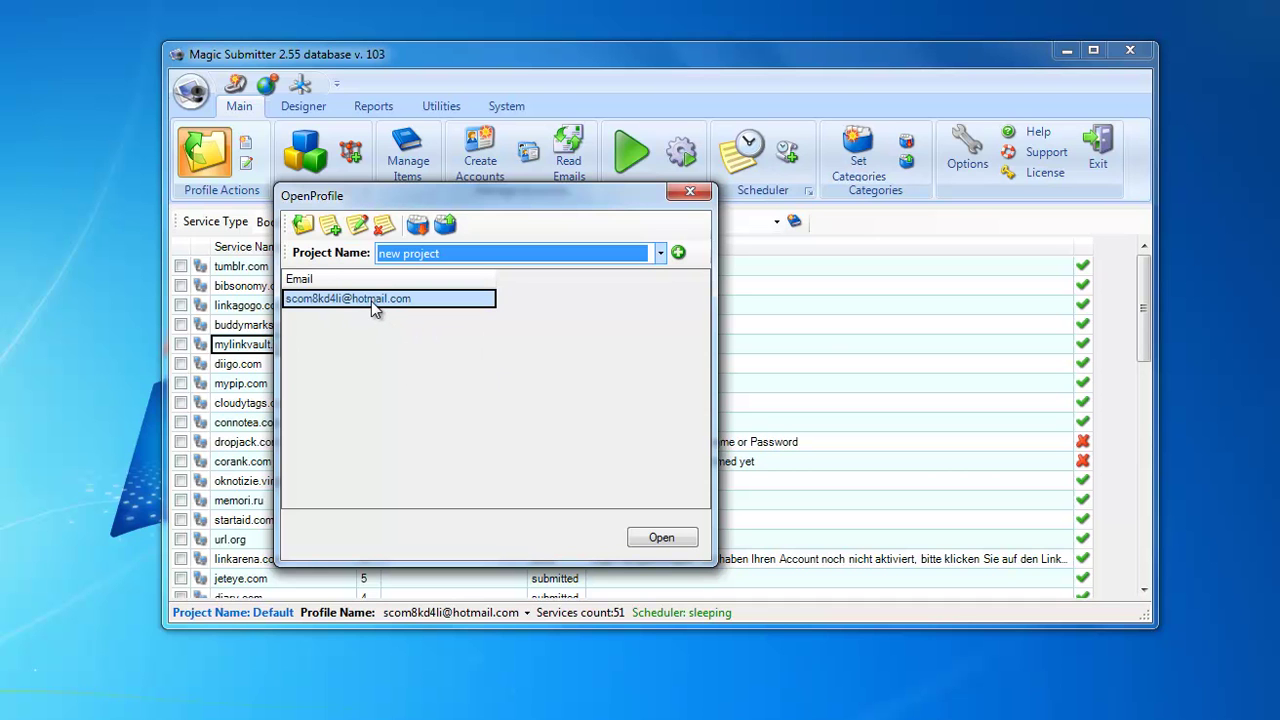
{"action": "left_click", "coordinate": [664, 538]}
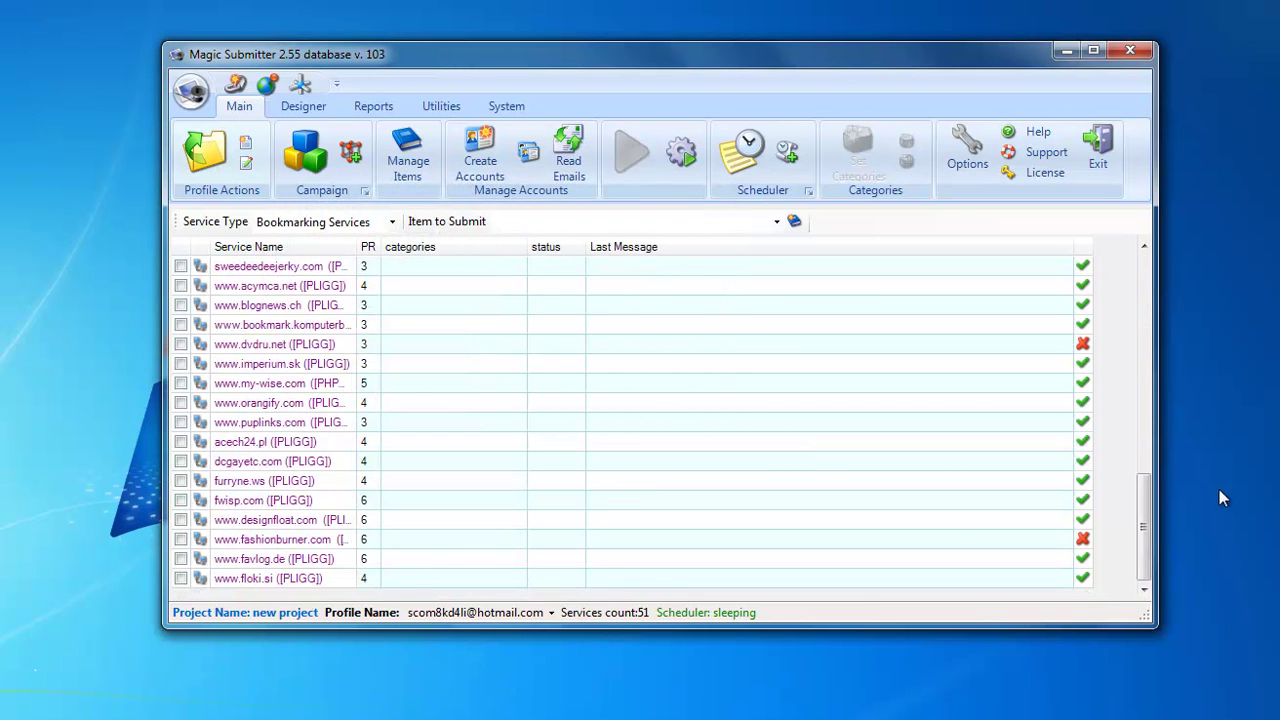
Set the service type to Wordpress Blogs and look through its list of services.
{"action": "scroll", "coordinate": [706, 360], "scroll_direction": "up", "scroll_amount": 11}
{"action": "scroll", "coordinate": [1046, 367], "scroll_direction": "down", "scroll_amount": 11}
{"action": "left_click", "coordinate": [356, 221]}
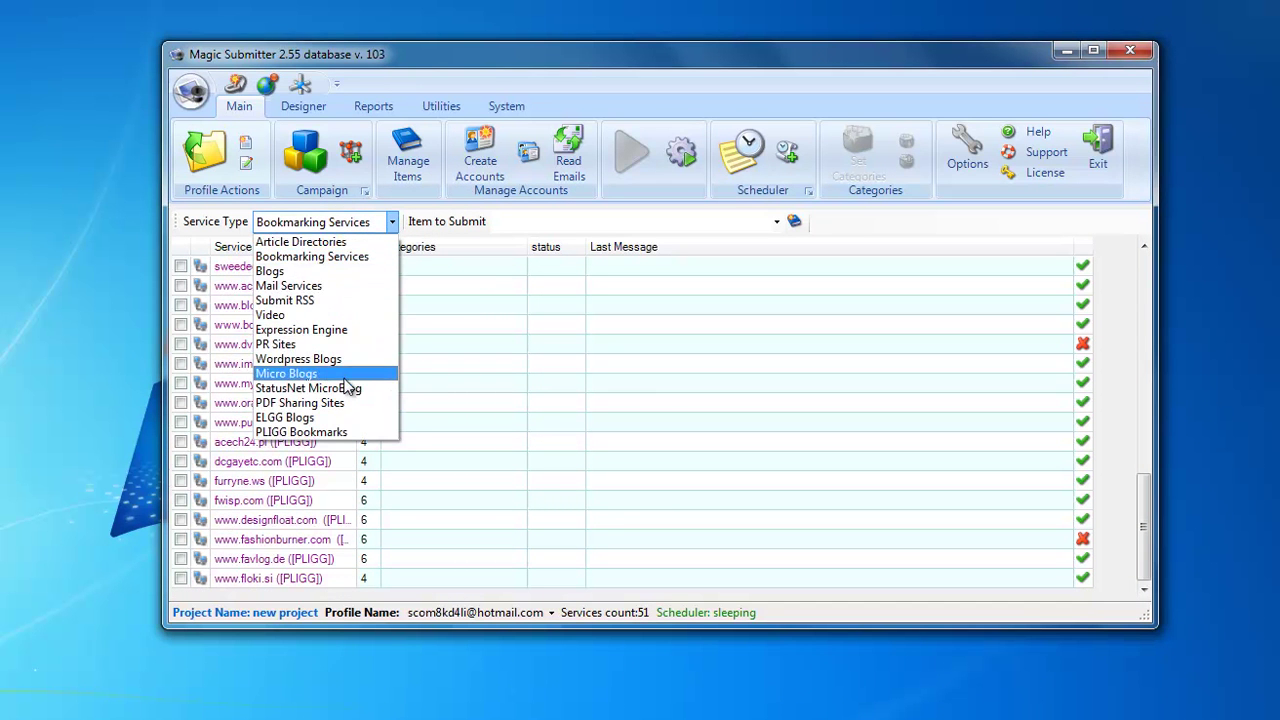
{"action": "left_click", "coordinate": [337, 359]}
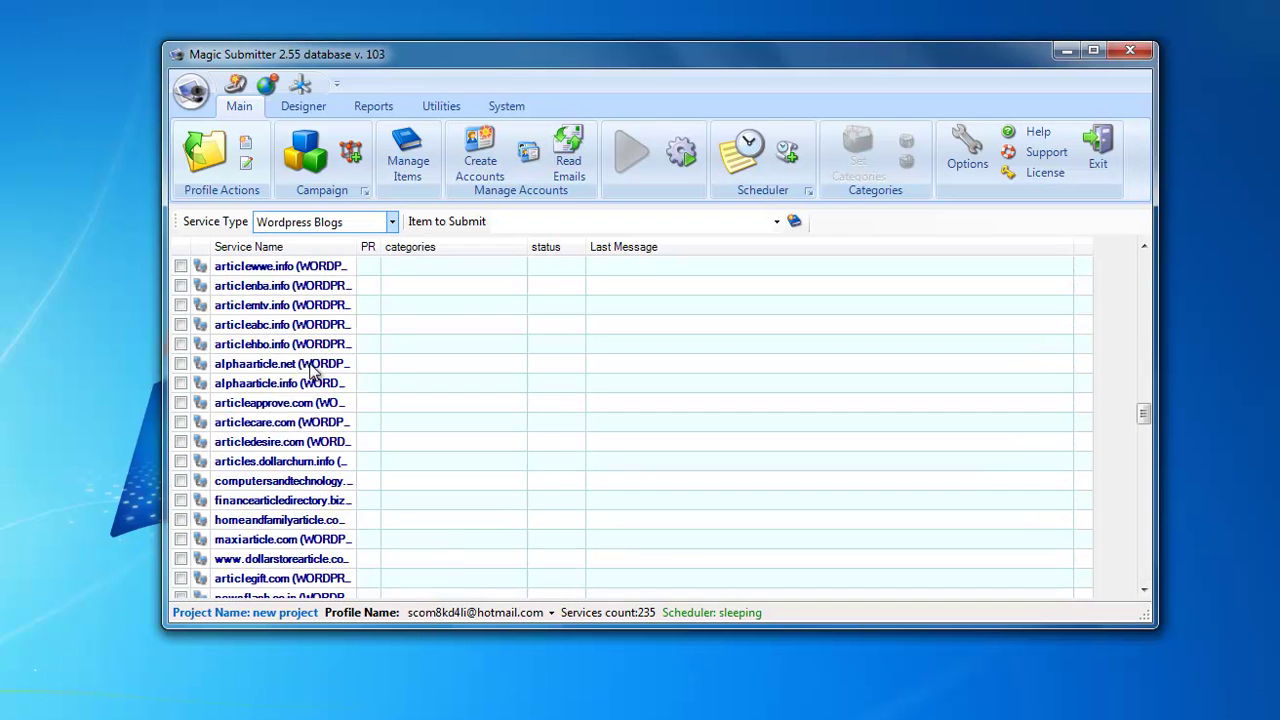
{"action": "scroll", "coordinate": [314, 365], "scroll_direction": "down", "scroll_amount": 3}
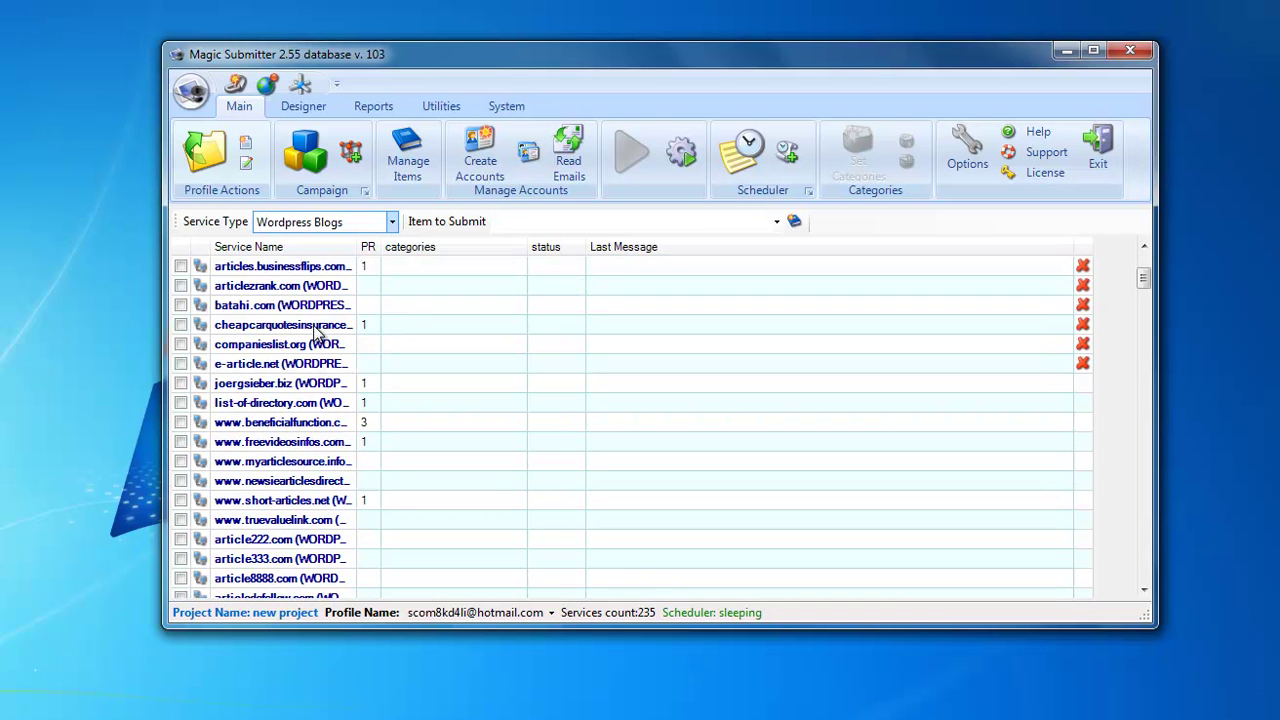
{"action": "scroll", "coordinate": [314, 333], "scroll_direction": "up", "scroll_amount": 3}
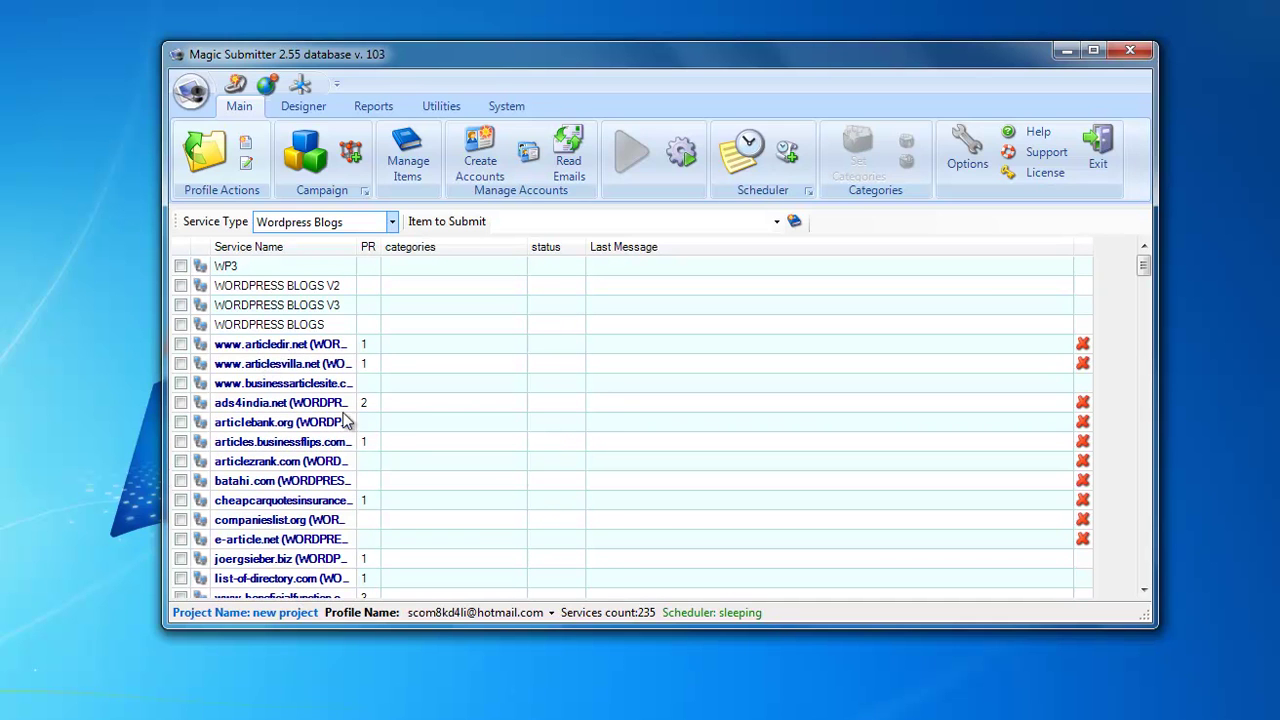
{"action": "left_click", "coordinate": [330, 344]}
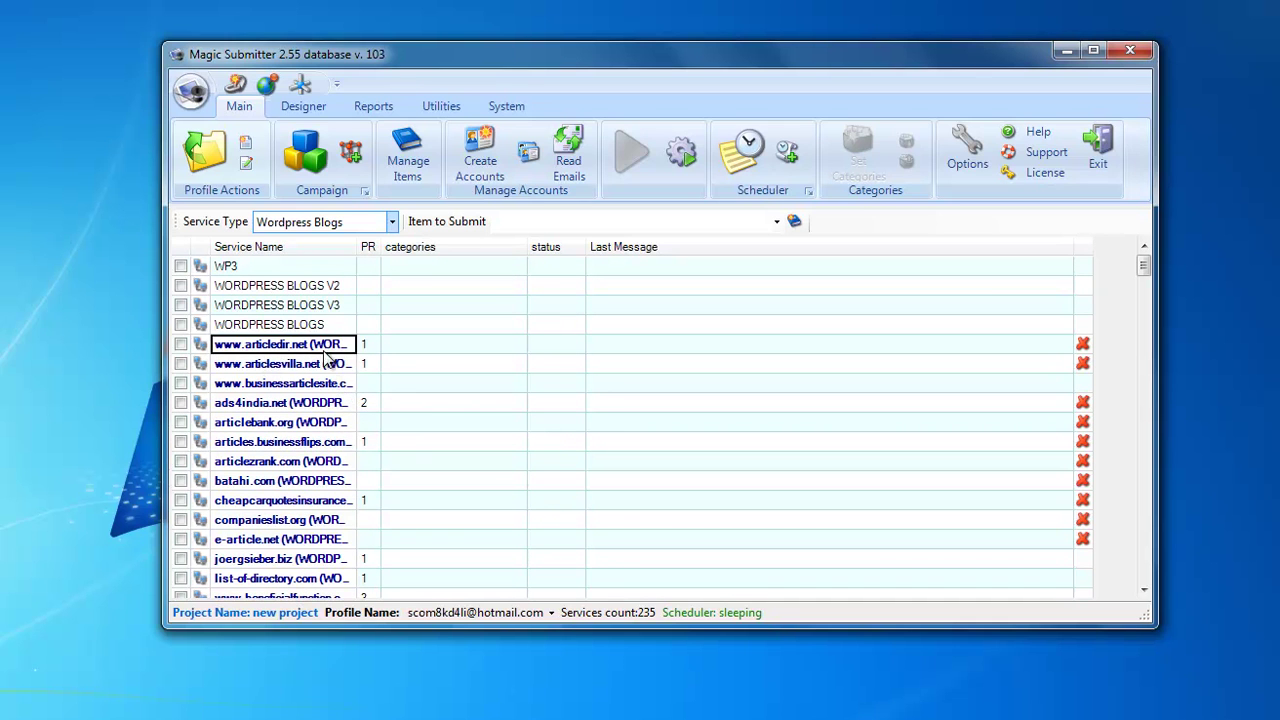
Import the Gmail profile file (.mspr) from C:\222 into "new project" and open that profile.
{"action": "left_click", "coordinate": [219, 161]}
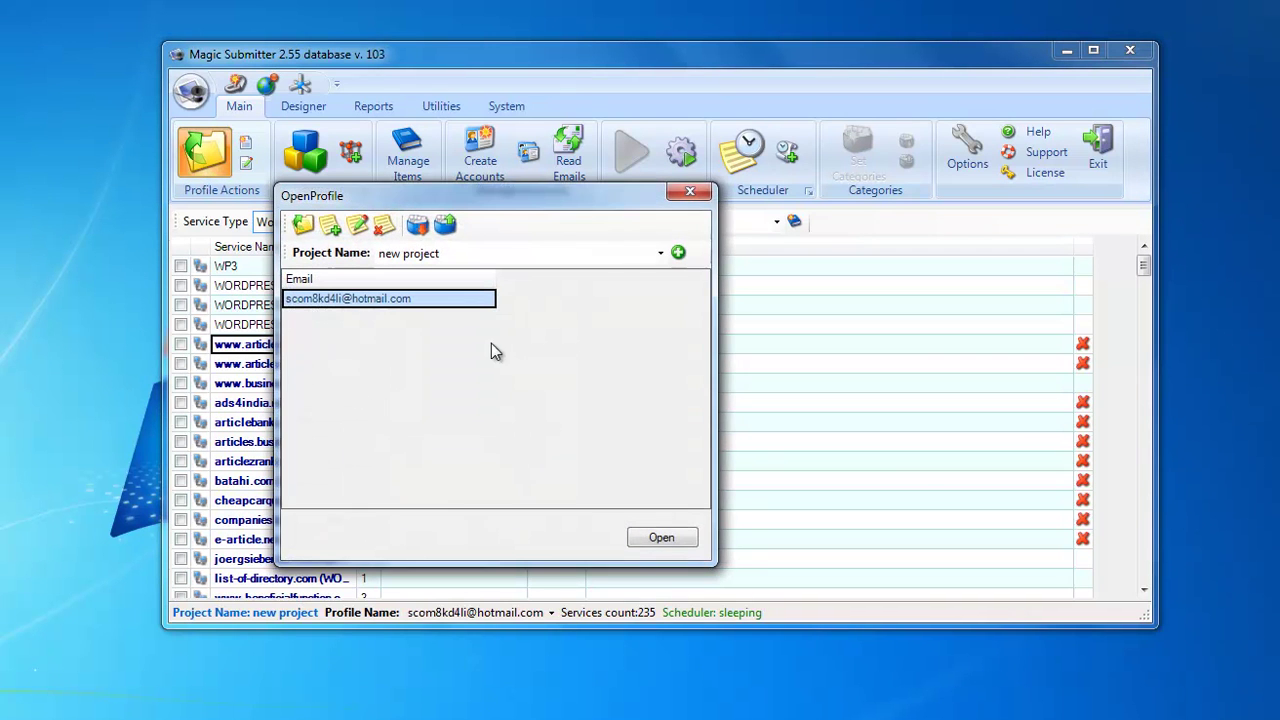
{"action": "left_click", "coordinate": [447, 226]}
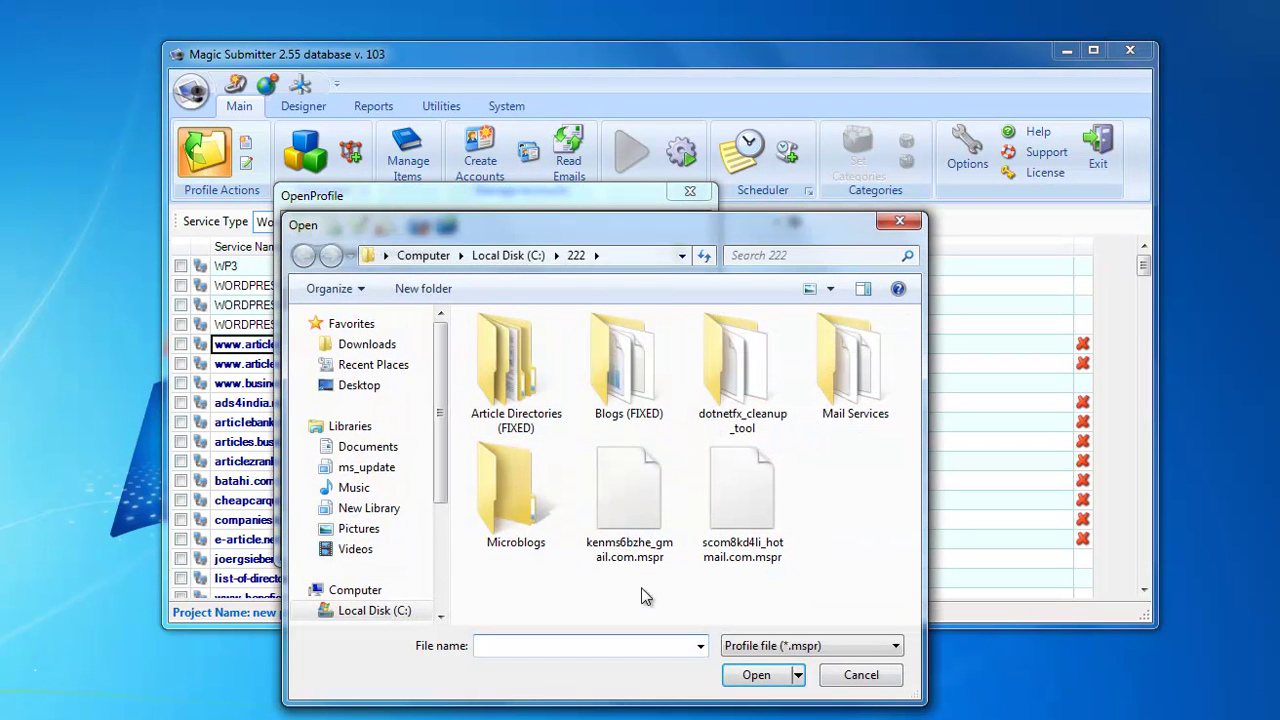
{"action": "left_click", "coordinate": [630, 528]}
{"action": "double_click", "coordinate": [628, 528]}
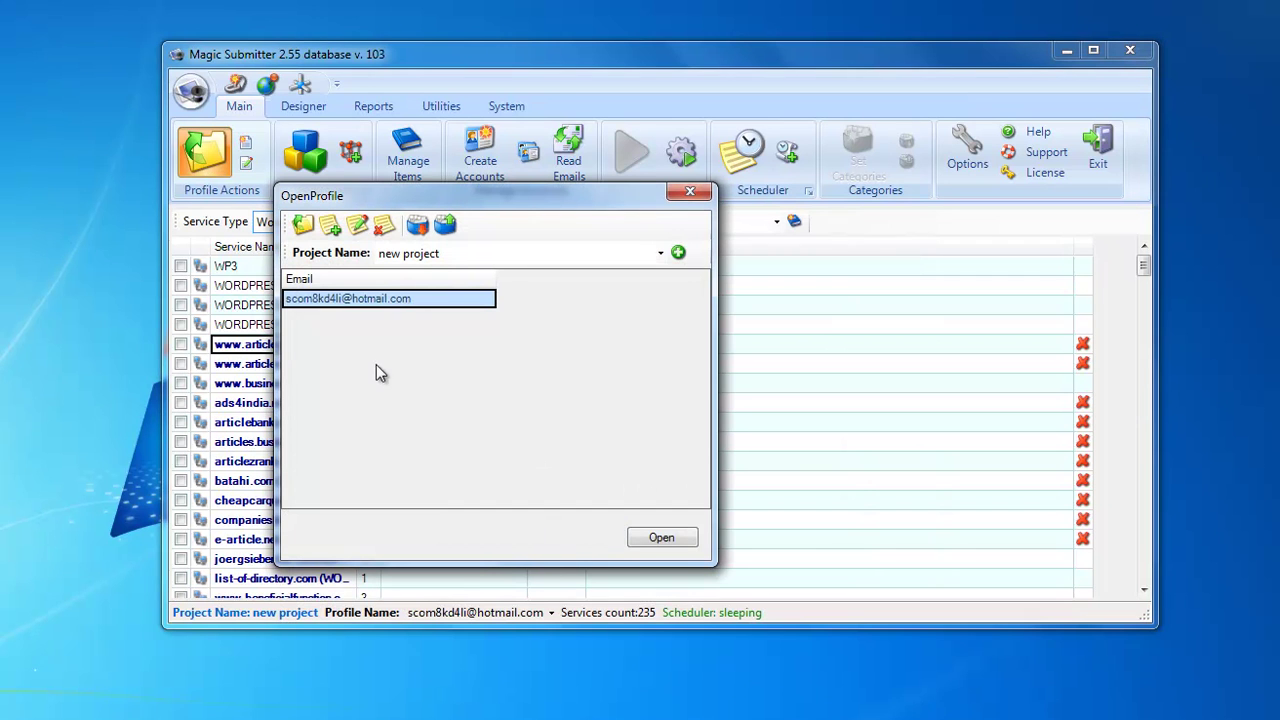
{"action": "left_click", "coordinate": [352, 318]}
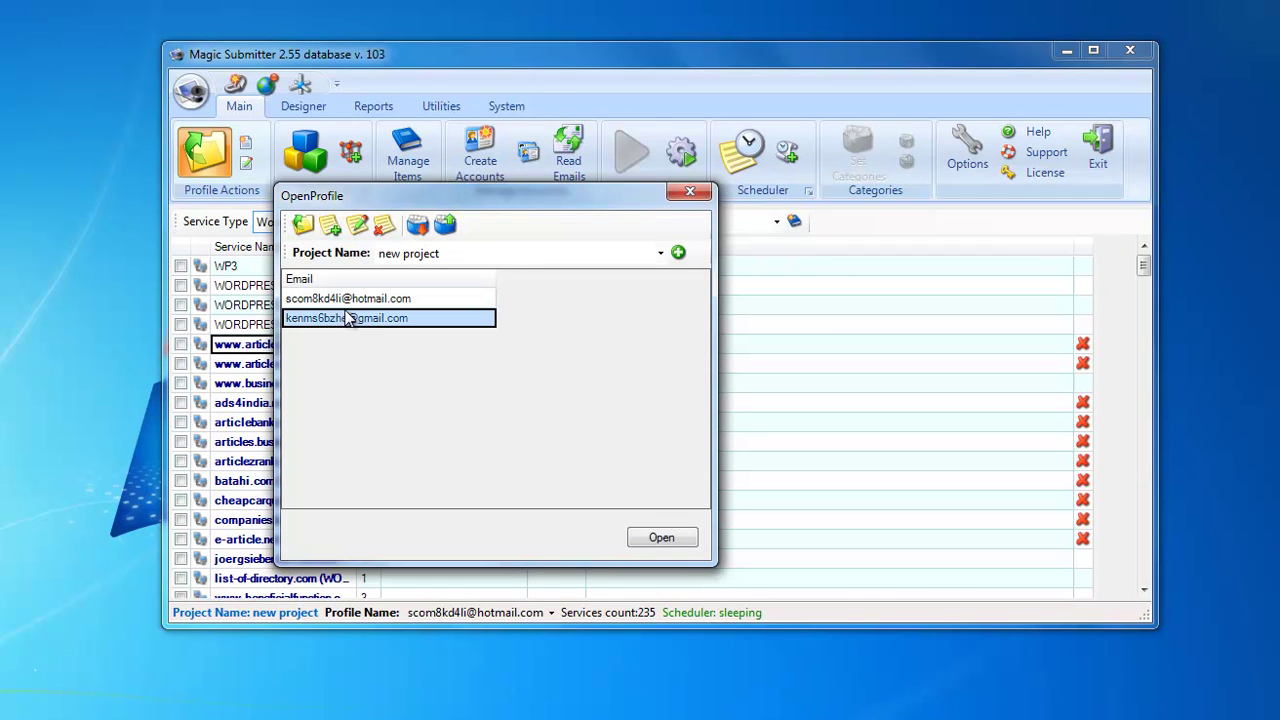
{"action": "double_click", "coordinate": [347, 326]}
{"action": "double_click", "coordinate": [305, 366]}
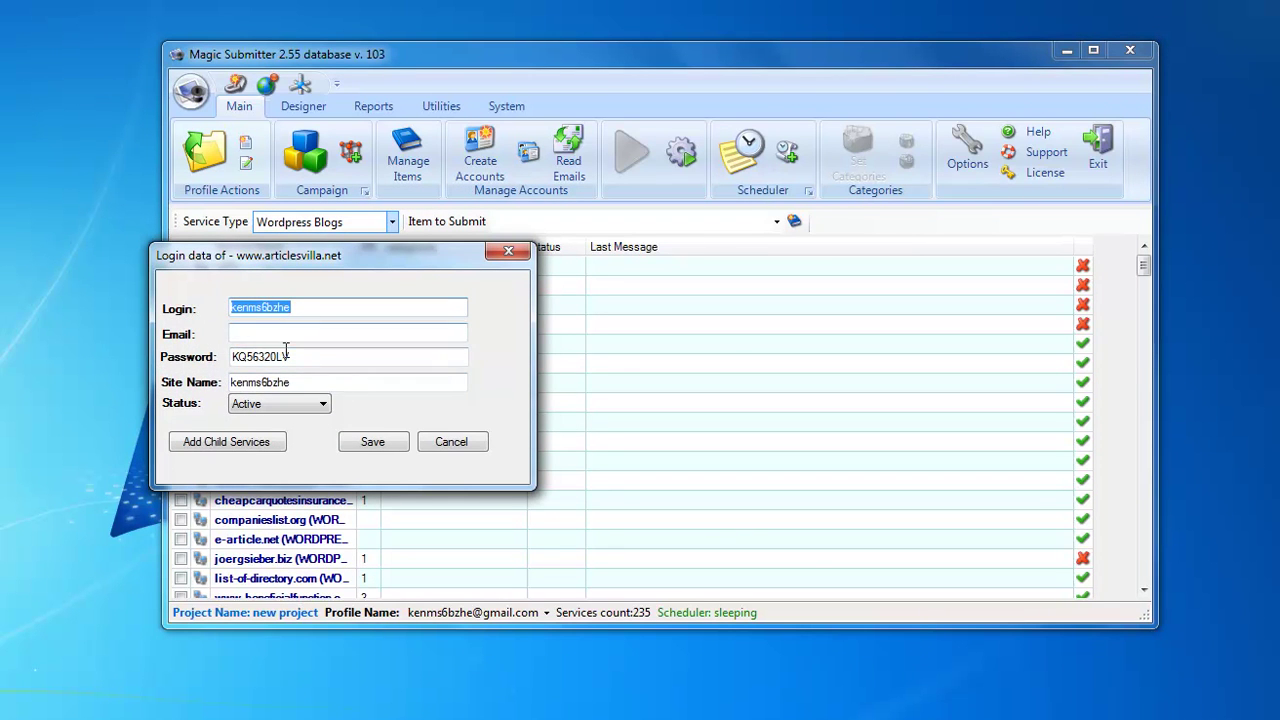
{"action": "left_click", "coordinate": [477, 442]}
{"action": "double_click", "coordinate": [307, 408]}
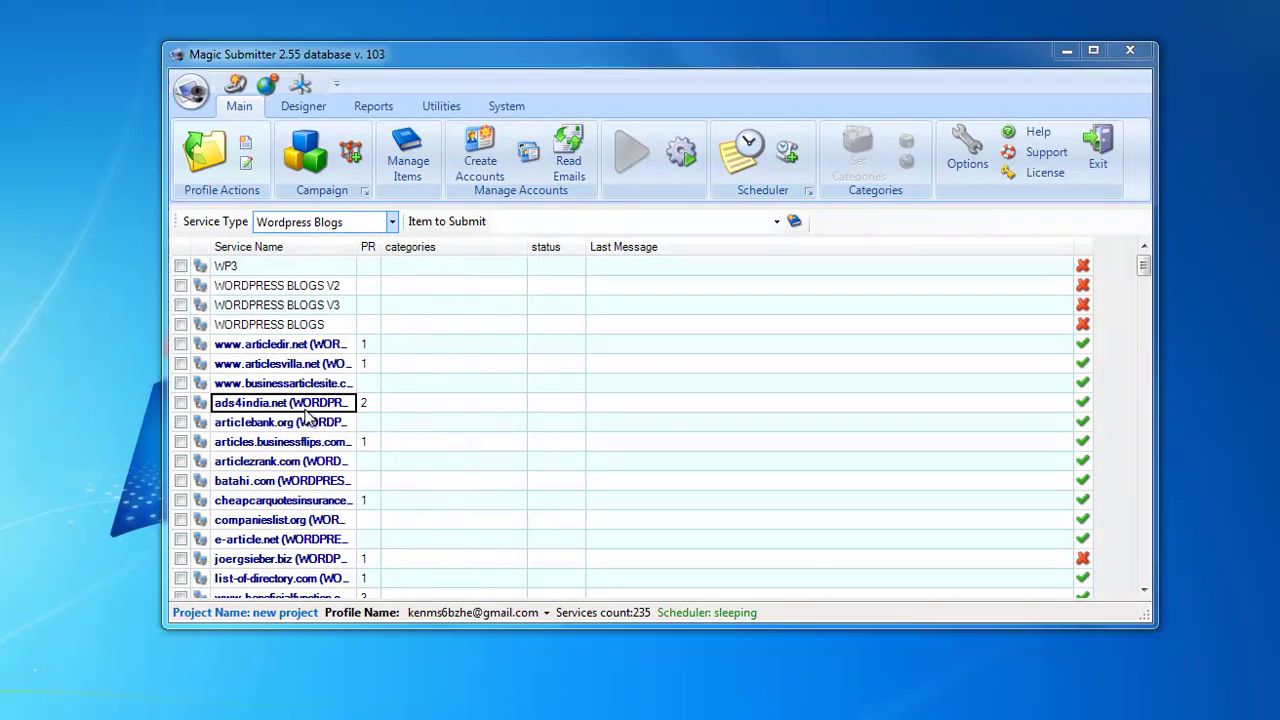
{"action": "left_click", "coordinate": [458, 441]}
Switch back to the Default project and open the seventh profile in its list.
{"action": "left_click", "coordinate": [205, 152]}
{"action": "left_click", "coordinate": [443, 255]}
{"action": "left_click", "coordinate": [416, 273]}
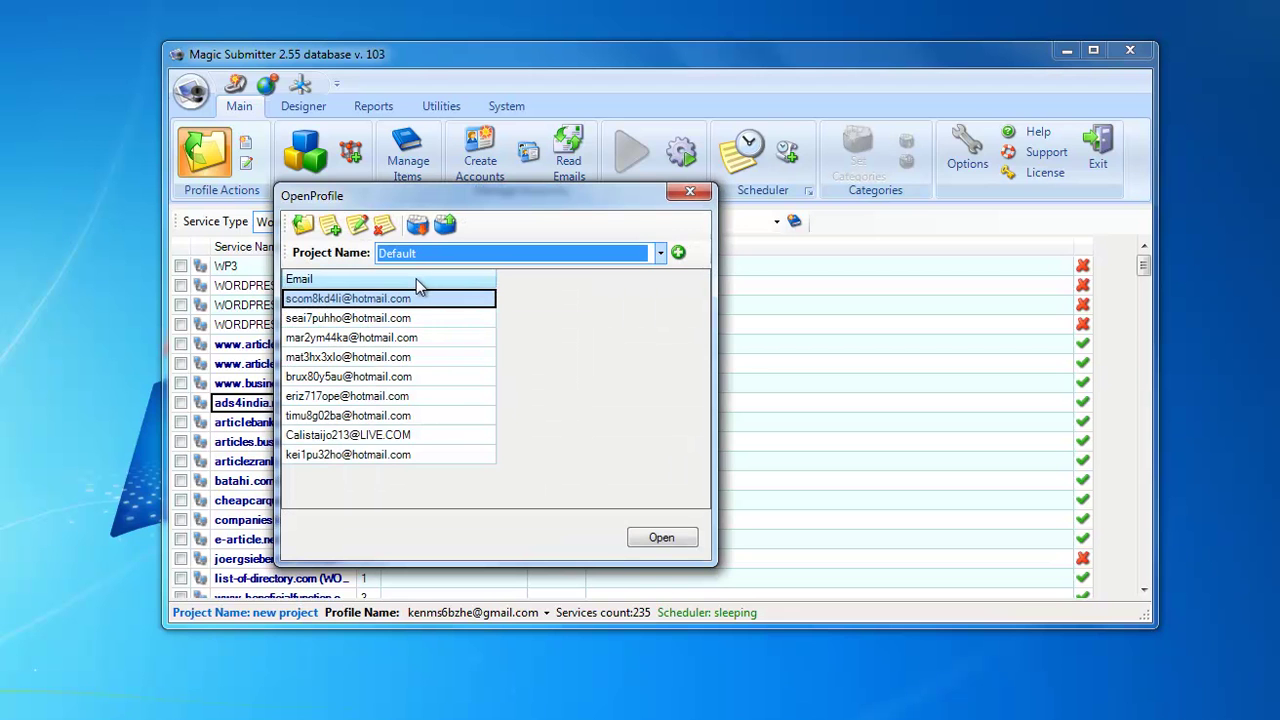
{"action": "double_click", "coordinate": [380, 416]}
{"action": "left_click", "coordinate": [293, 410]}
{"action": "scroll", "coordinate": [290, 378], "scroll_direction": "down", "scroll_amount": 3}
{"action": "scroll", "coordinate": [288, 365], "scroll_direction": "up", "scroll_amount": 3}
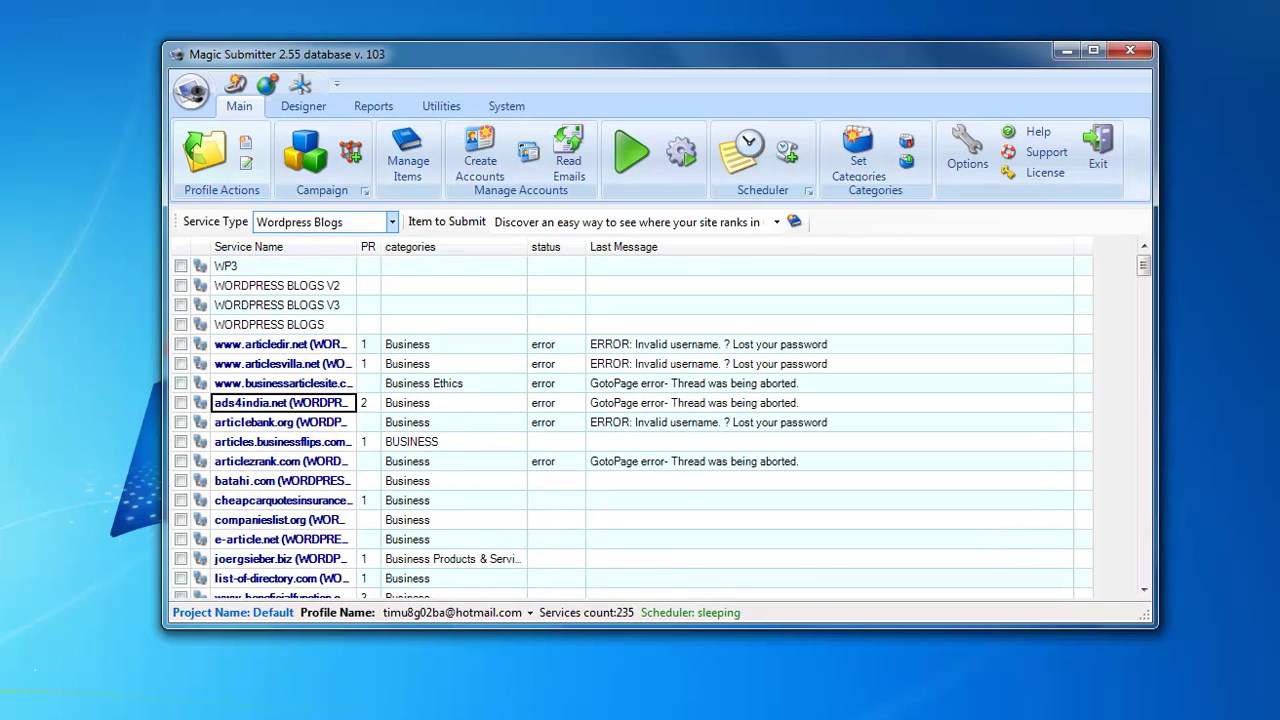
{"action": "key", "text": "Up"}
{"action": "key", "text": "Up"}
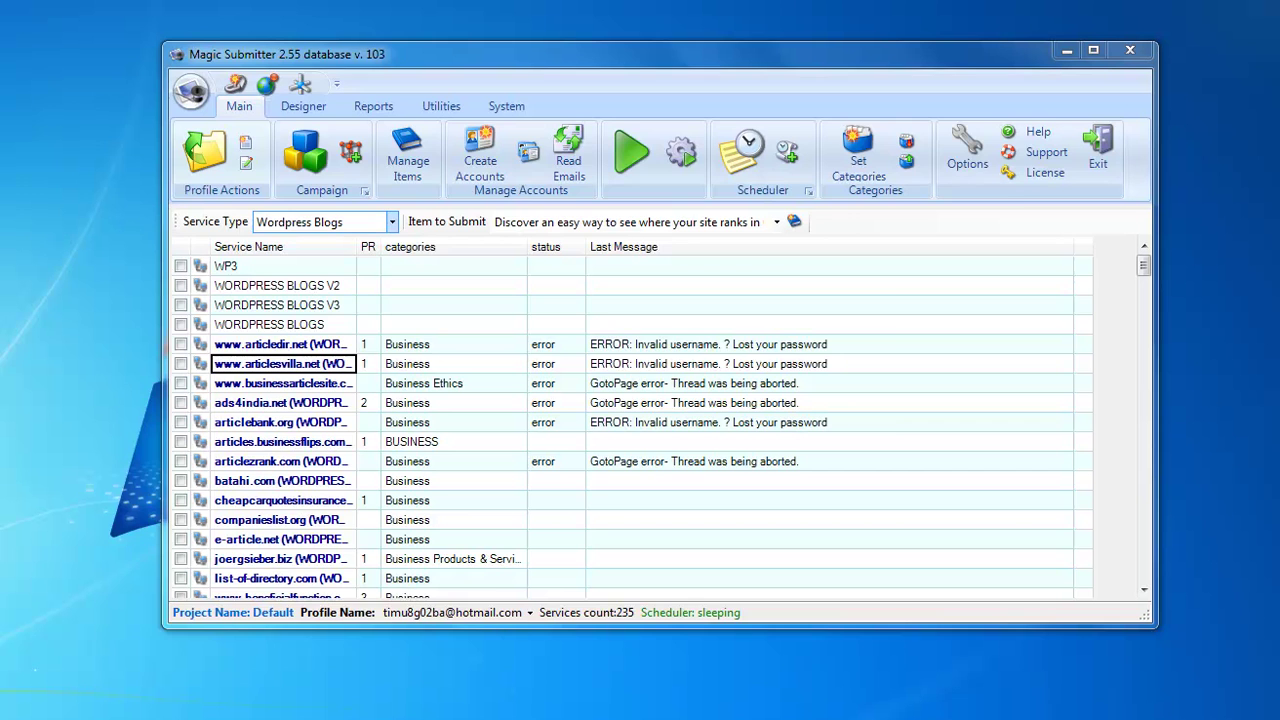
Review the numbered task list in the Word document and check the available service types in Magic Submitter.
{"action": "key", "text": "alt+Tab"}
{"action": "left_click_drag", "start_coordinate": [431, 53], "coordinate": [548, 57]}
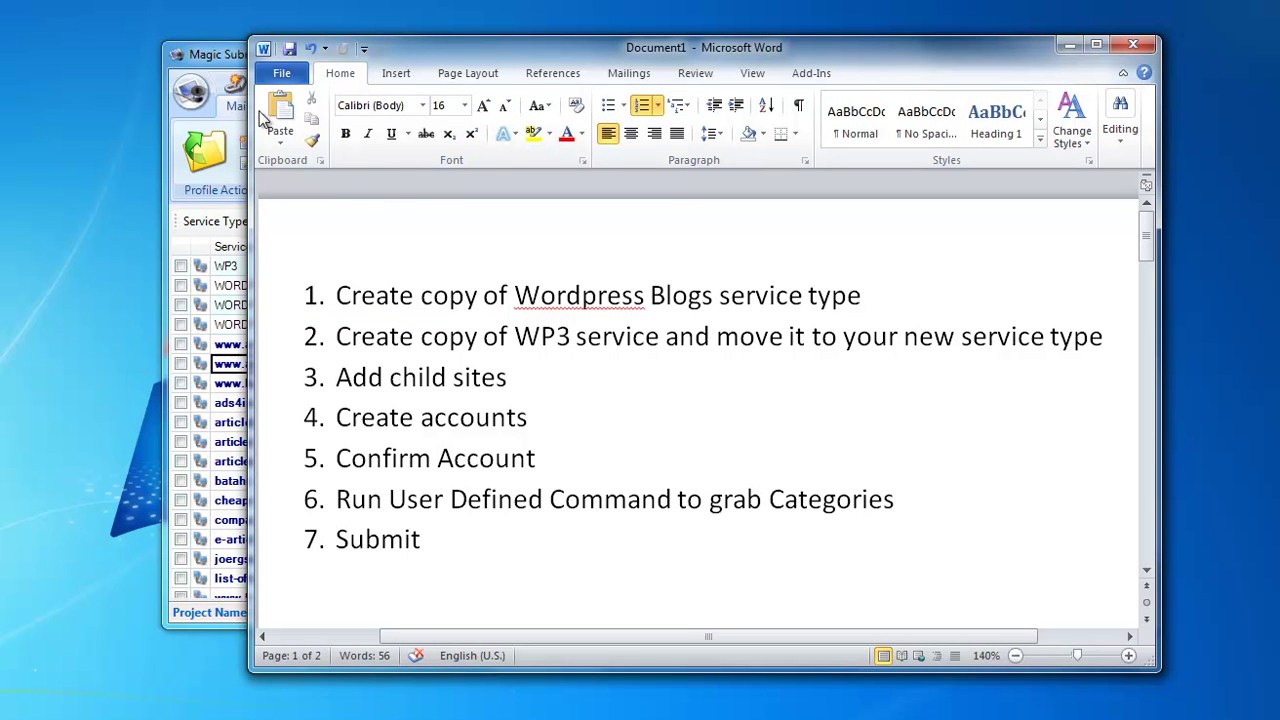
{"action": "left_click", "coordinate": [205, 213]}
{"action": "left_click", "coordinate": [386, 222]}
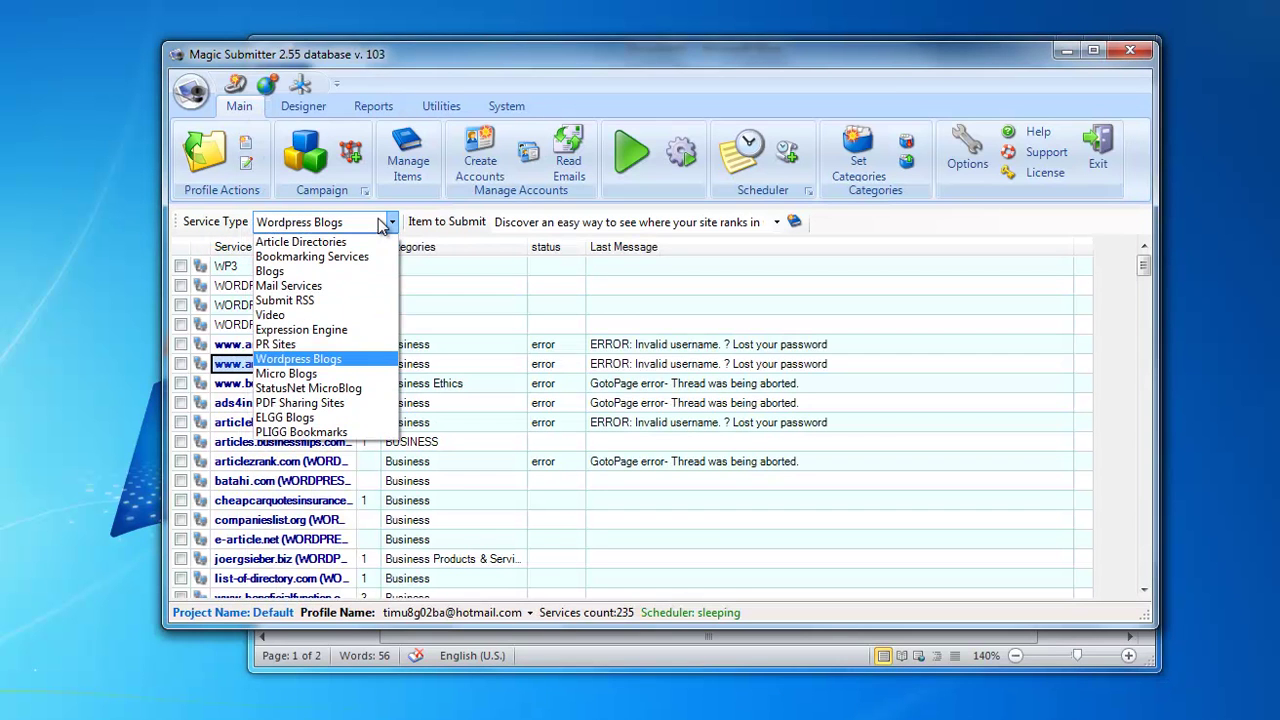
{"action": "left_click", "coordinate": [296, 225]}
{"action": "left_click", "coordinate": [557, 668]}
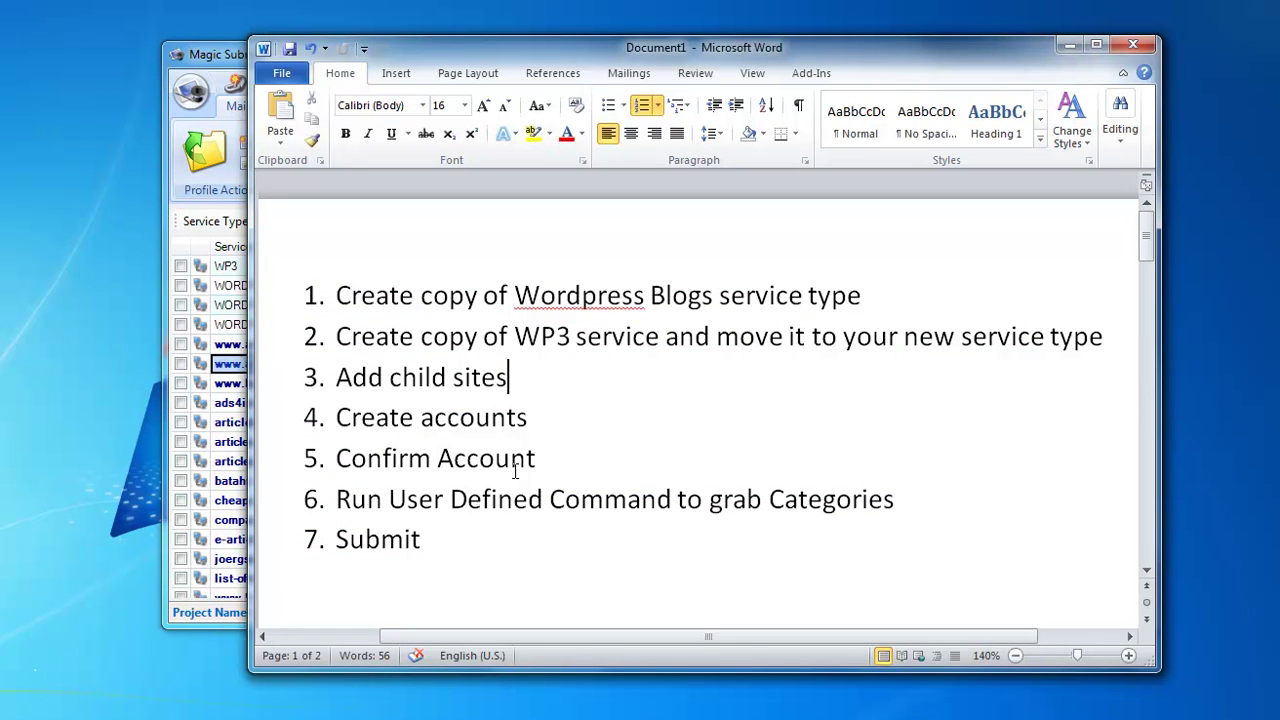
Review the numbered task list in the Word document and locate the WP3 service in Magic Submitter.
{"action": "left_click", "coordinate": [531, 337]}
{"action": "left_click", "coordinate": [228, 272]}
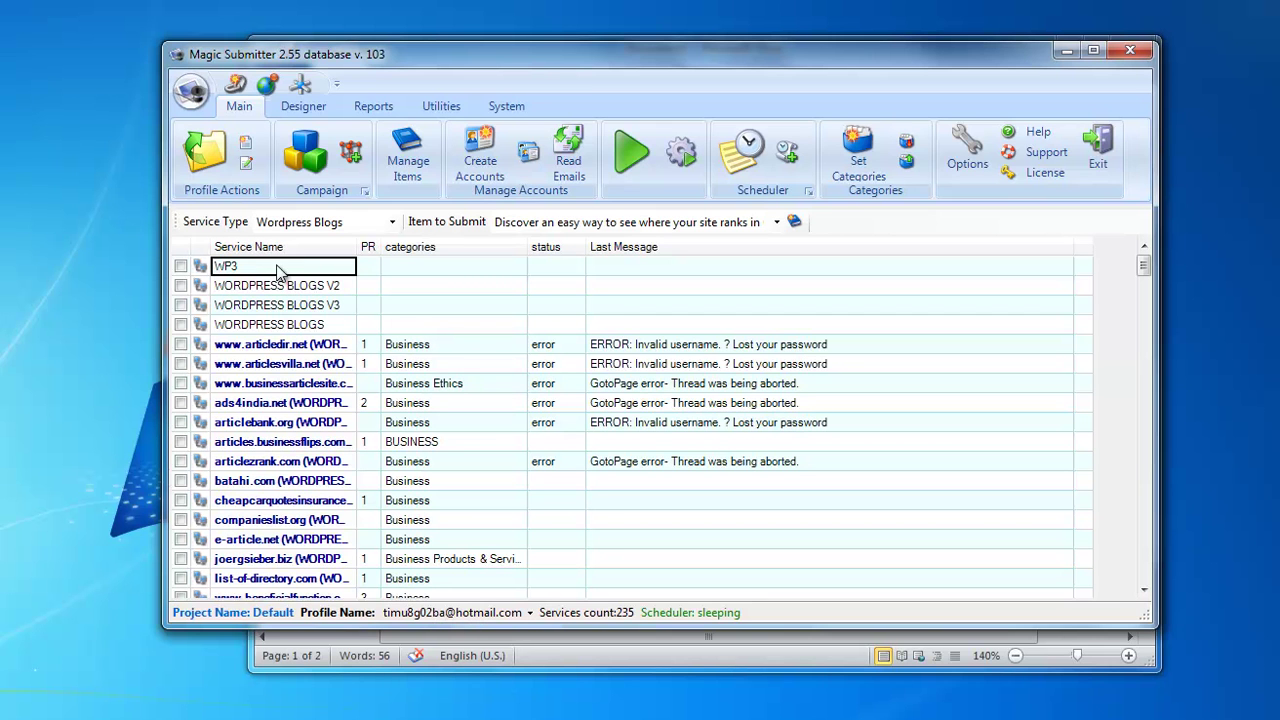
{"action": "left_click", "coordinate": [622, 658]}
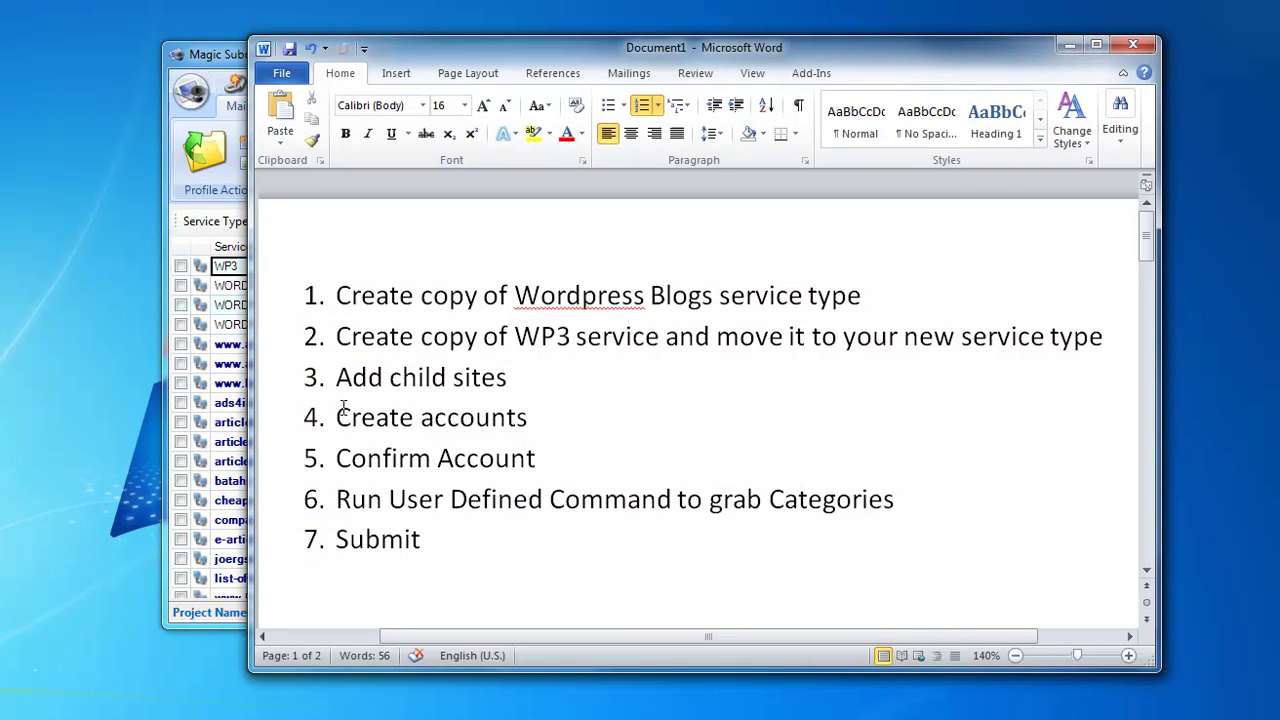
{"action": "triple_click", "coordinate": [517, 376]}
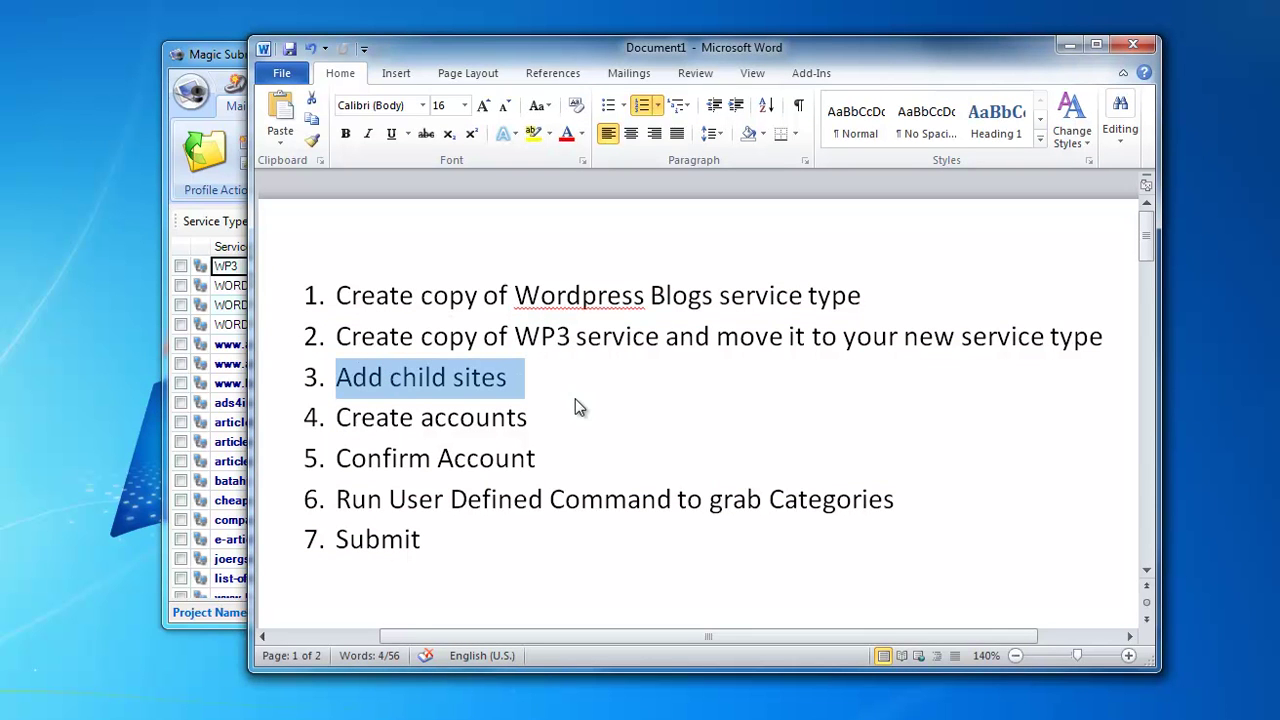
{"action": "left_click", "coordinate": [518, 380]}
{"action": "left_click_drag", "start_coordinate": [518, 380], "coordinate": [386, 377]}
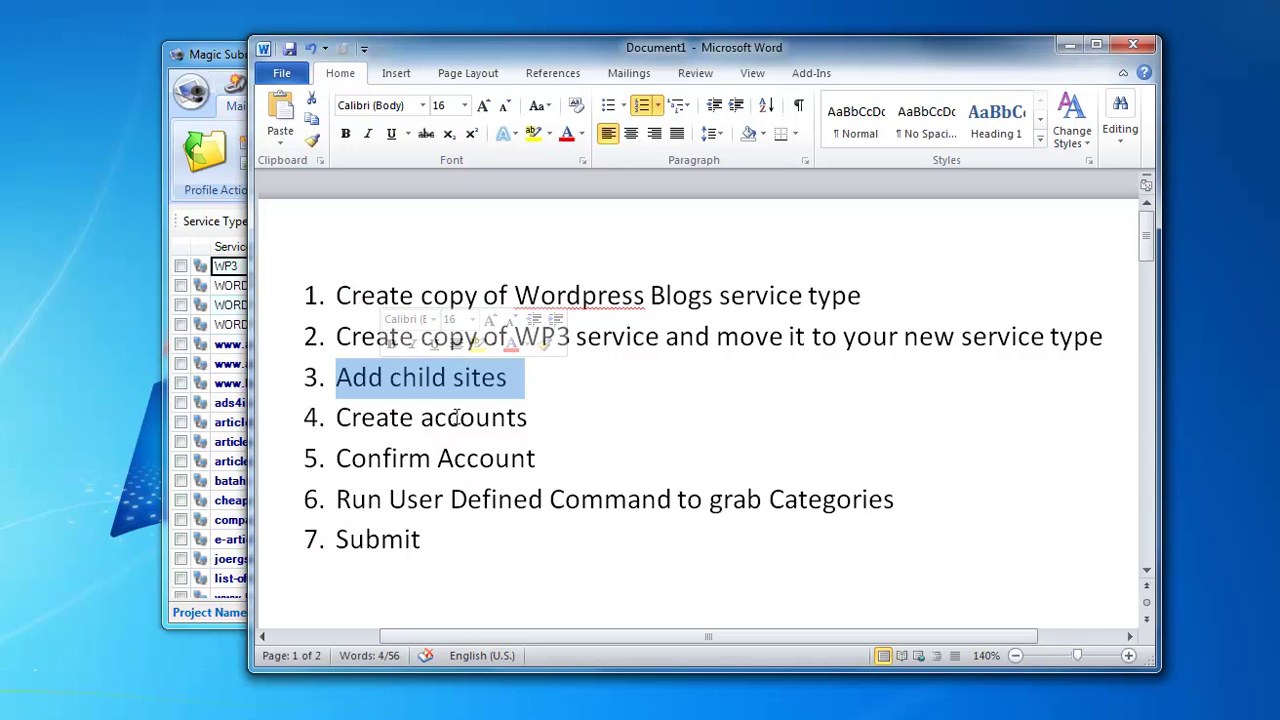
{"action": "left_click_drag", "start_coordinate": [575, 430], "coordinate": [330, 425]}
{"action": "left_click_drag", "start_coordinate": [530, 461], "coordinate": [676, 500]}
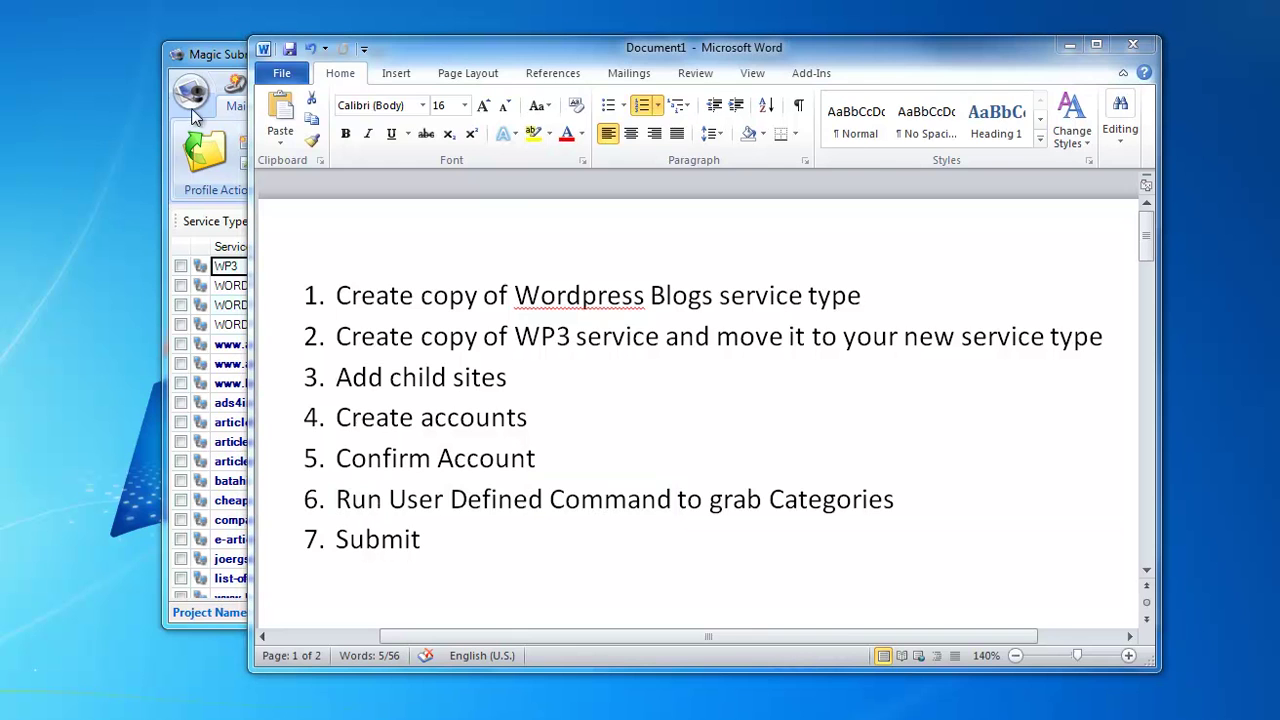
Switch to Magic Submitter and make a copy of the Wordpress Blogs service type.
{"action": "left_click", "coordinate": [210, 56]}
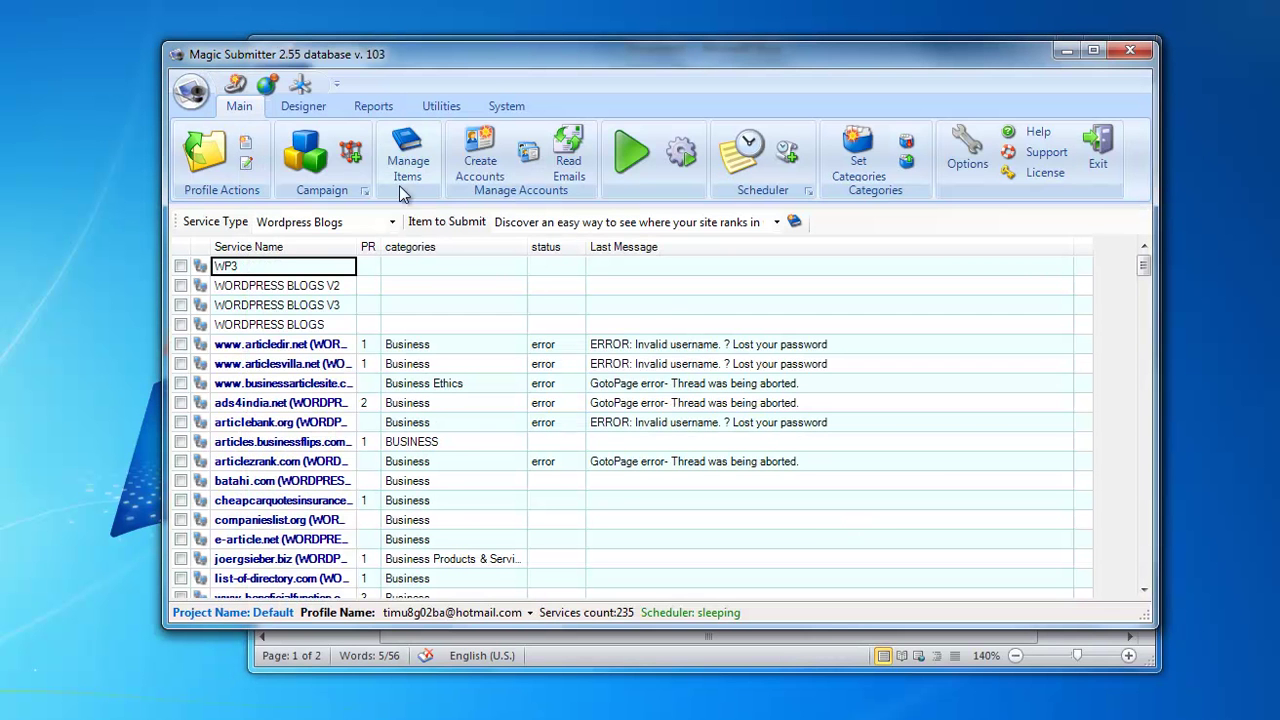
{"action": "left_click", "coordinate": [303, 105]}
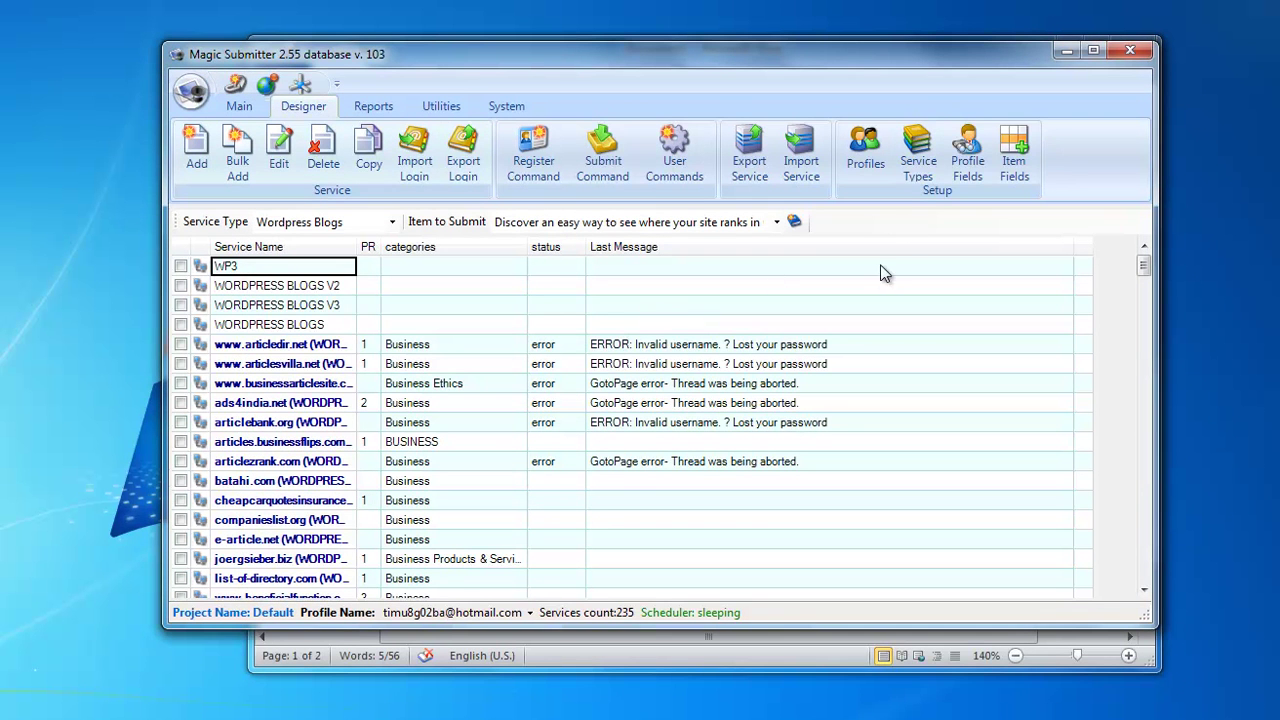
{"action": "left_click", "coordinate": [918, 170]}
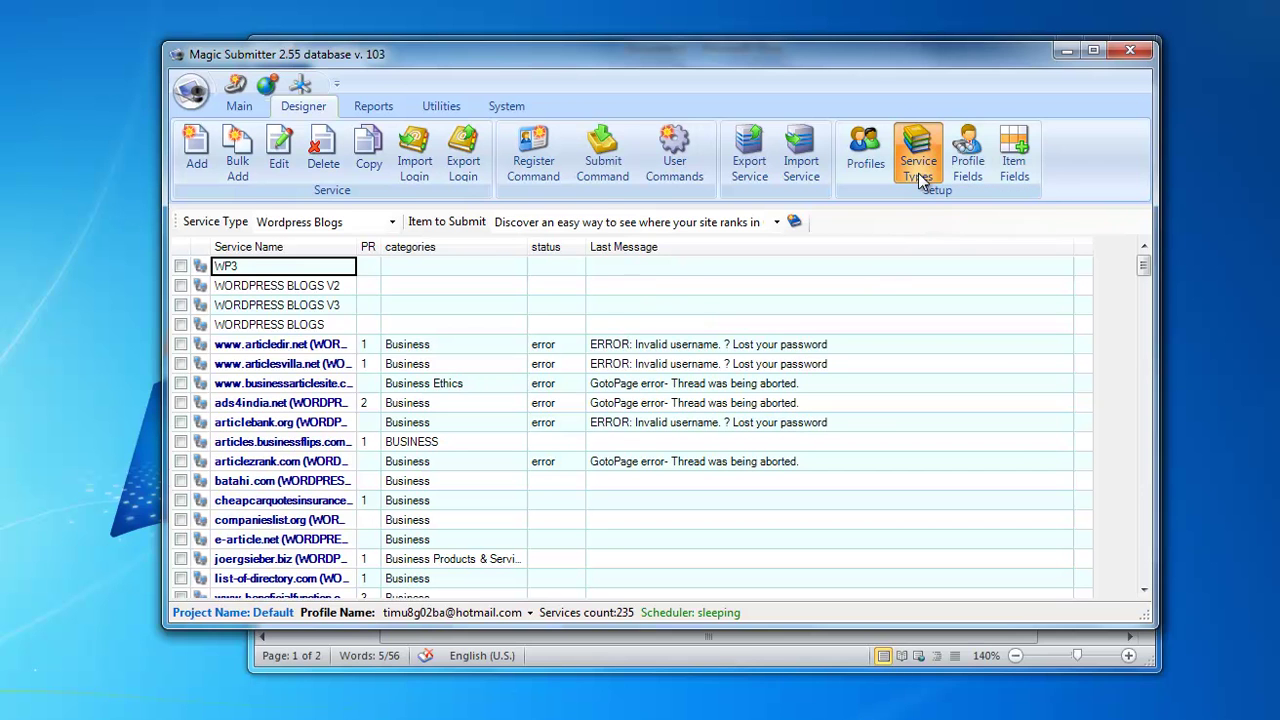
{"action": "scroll", "coordinate": [440, 362], "scroll_direction": "down", "scroll_amount": 2}
{"action": "scroll", "coordinate": [432, 354], "scroll_direction": "up", "scroll_amount": 2}
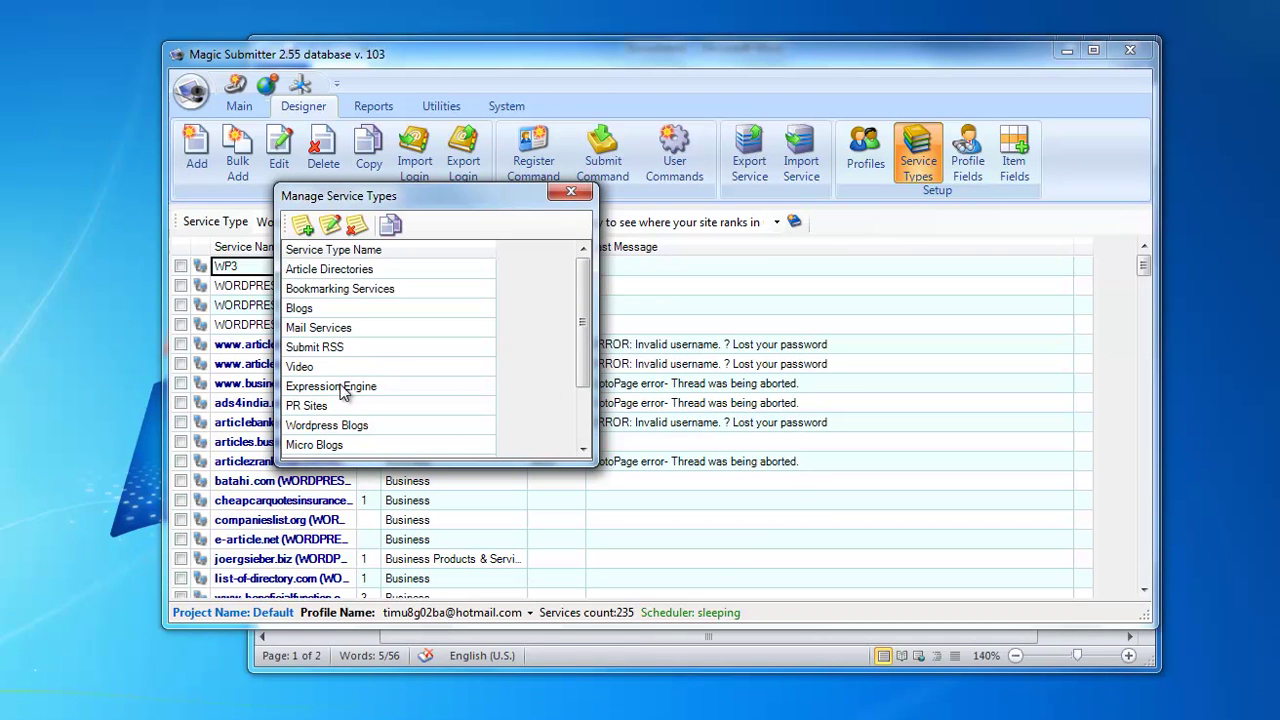
{"action": "left_click", "coordinate": [358, 426]}
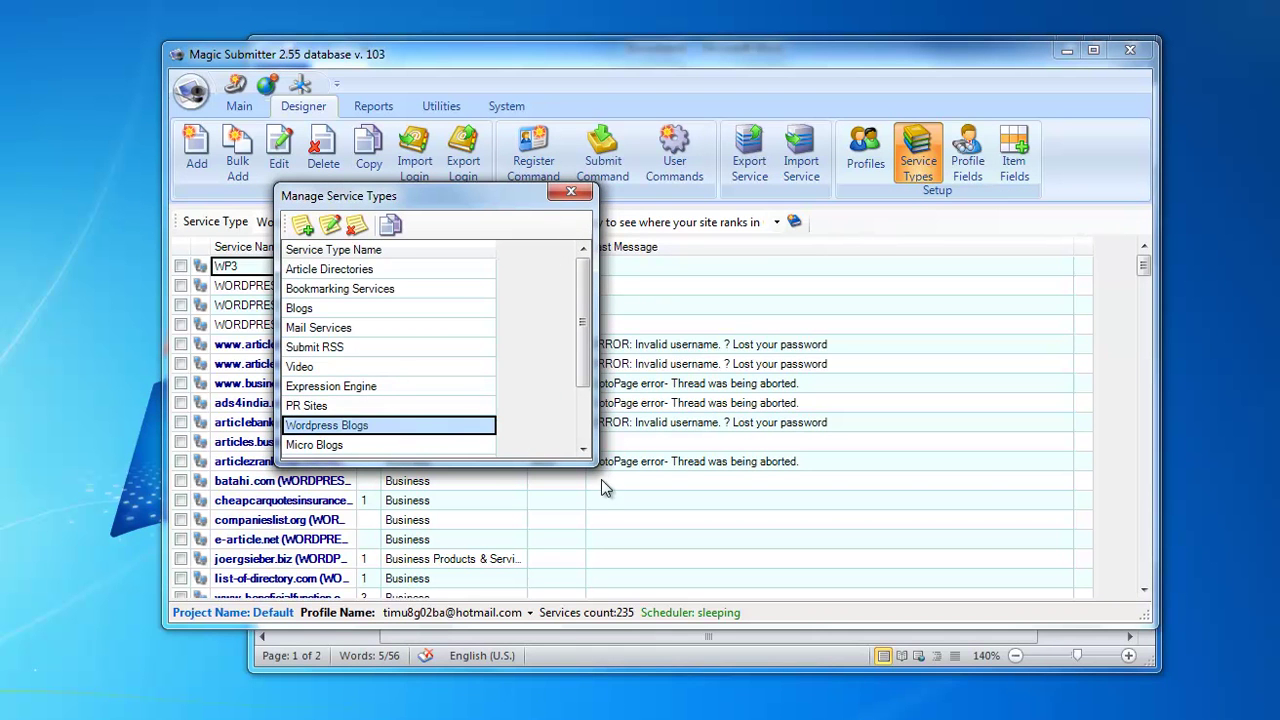
{"action": "left_click", "coordinate": [390, 226]}
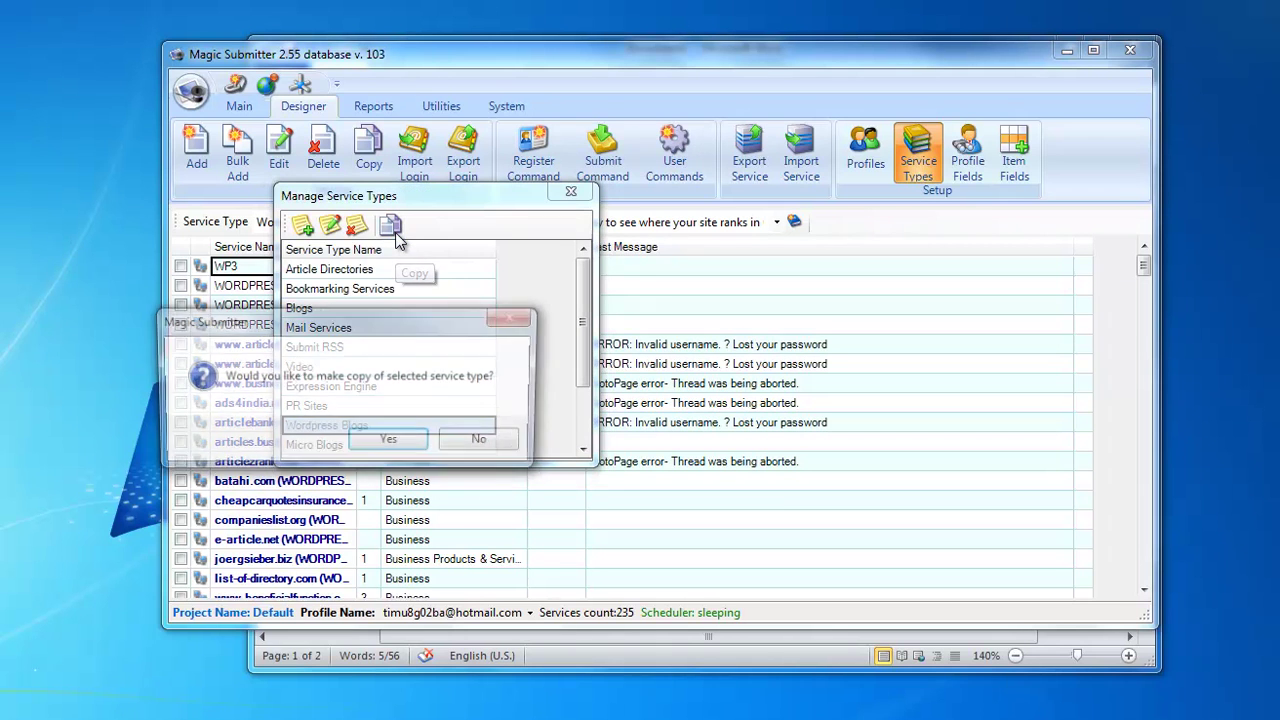
{"action": "left_click", "coordinate": [389, 444]}
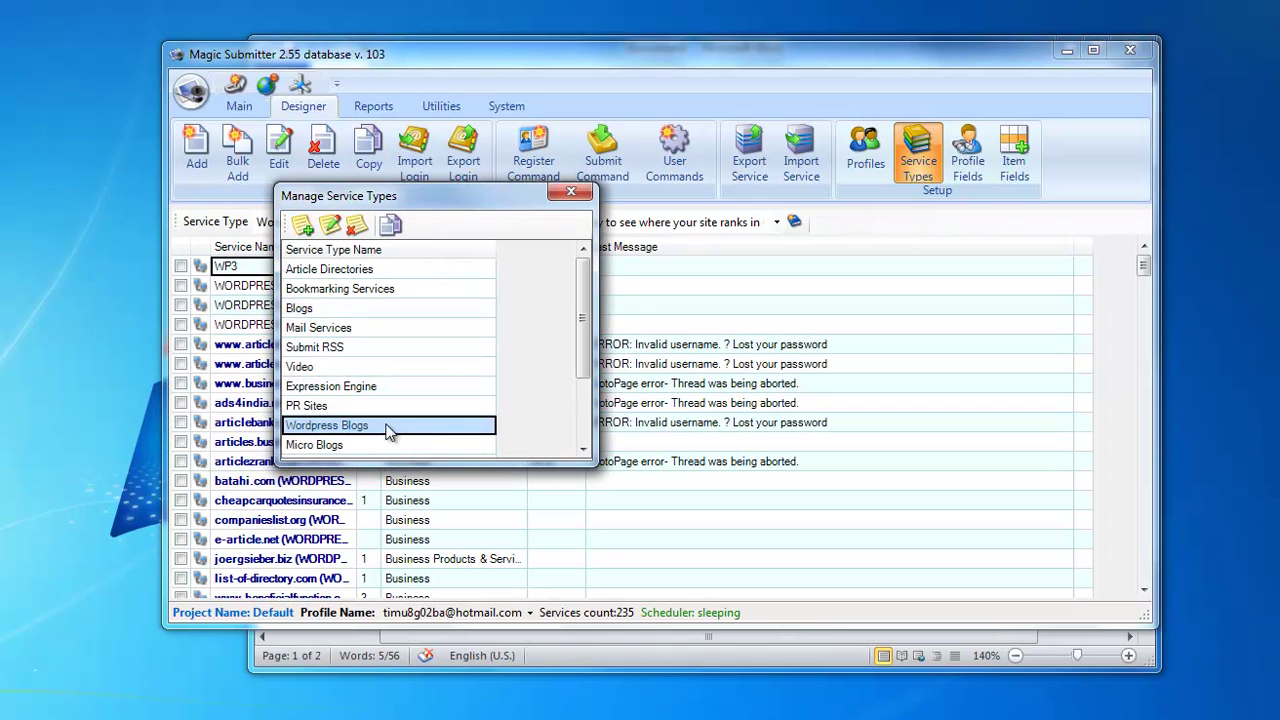
Rename the copied Wordpress Blogs service type to "My Wordpress Blogs", save it and close the service type manager.
{"action": "scroll", "coordinate": [390, 430], "scroll_direction": "down", "scroll_amount": 2}
{"action": "left_click", "coordinate": [382, 445]}
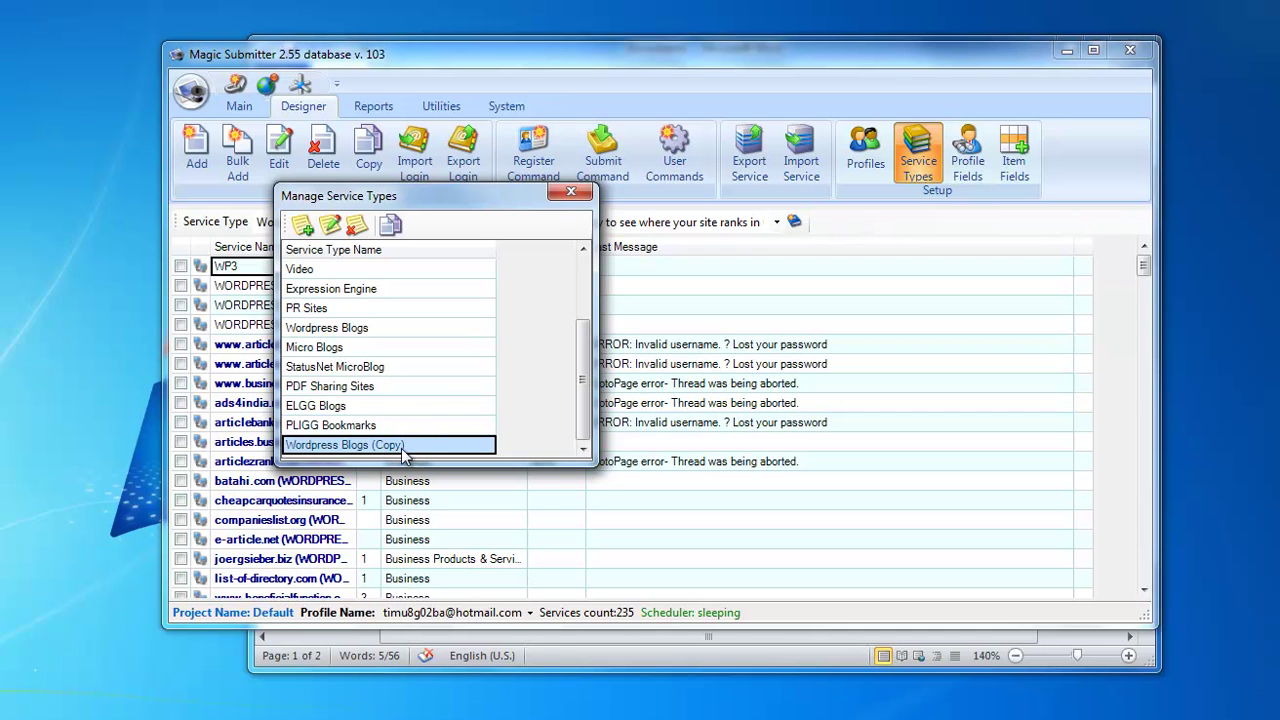
{"action": "left_click", "coordinate": [332, 226]}
{"action": "left_click", "coordinate": [362, 365]}
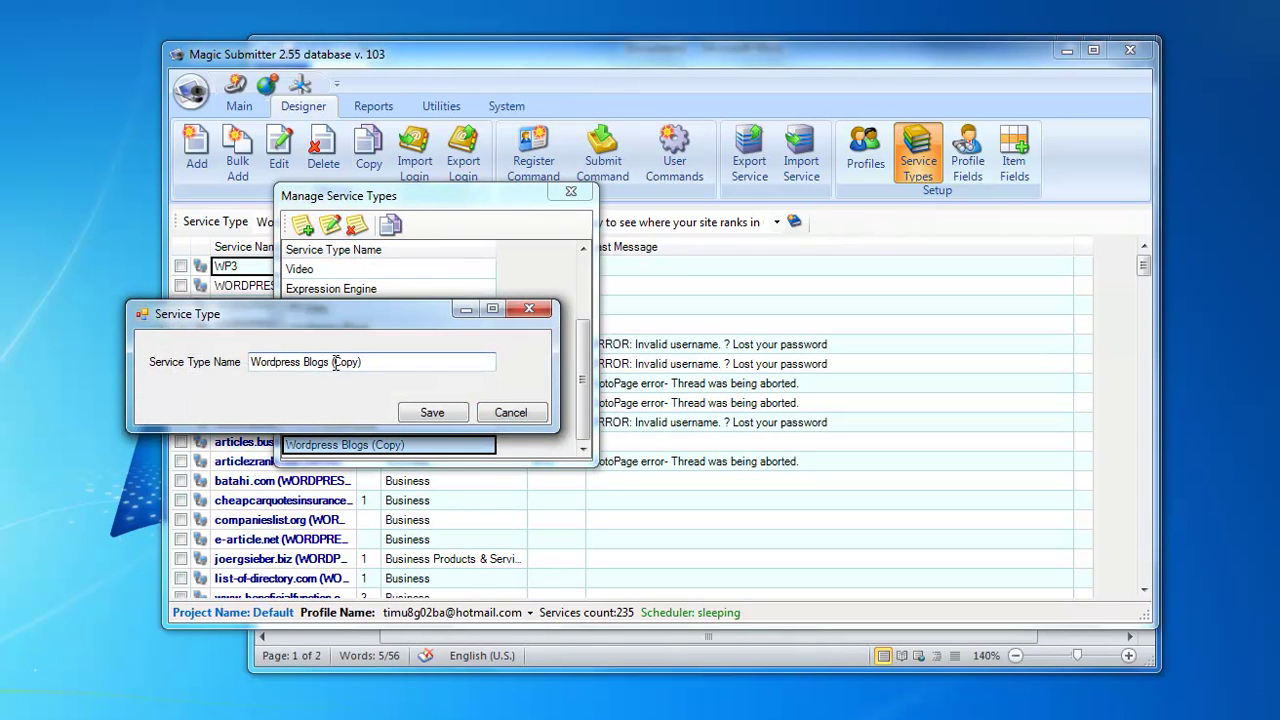
{"action": "left_click_drag", "start_coordinate": [333, 365], "coordinate": [597, 373]}
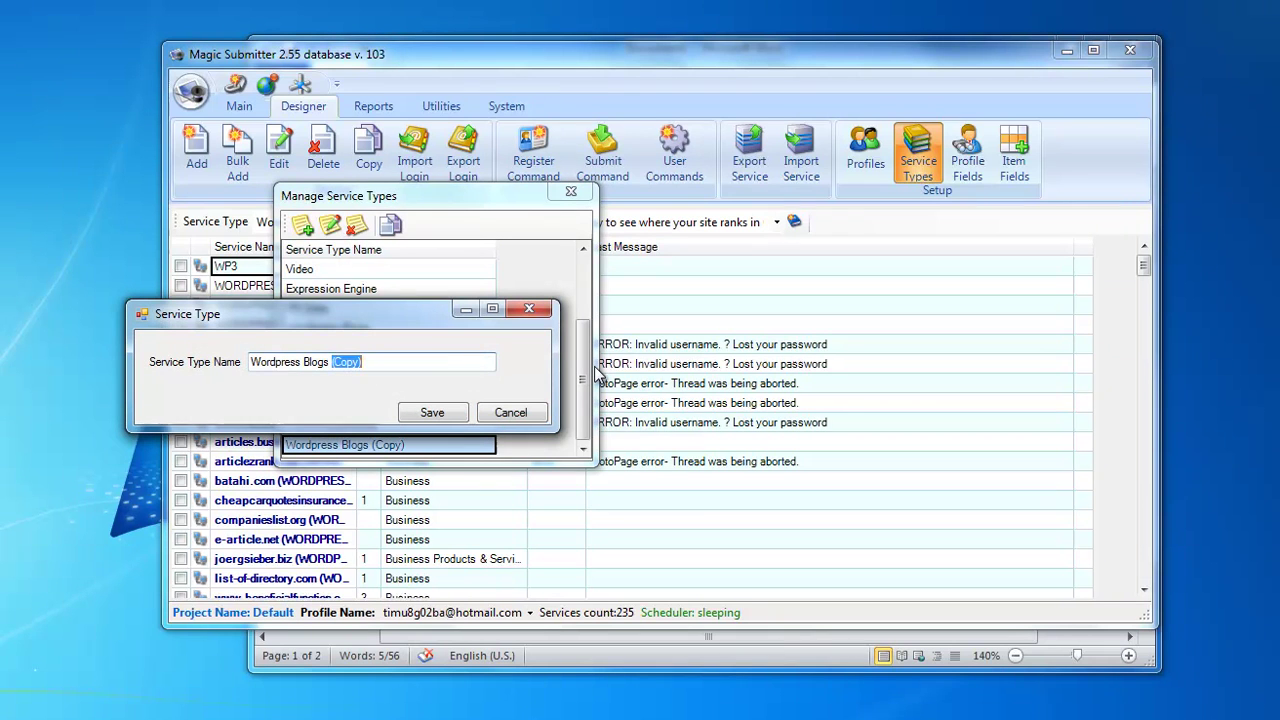
{"action": "key", "text": "BackSpace"}
{"action": "key", "text": "Home"}
{"action": "type", "text": "My"}
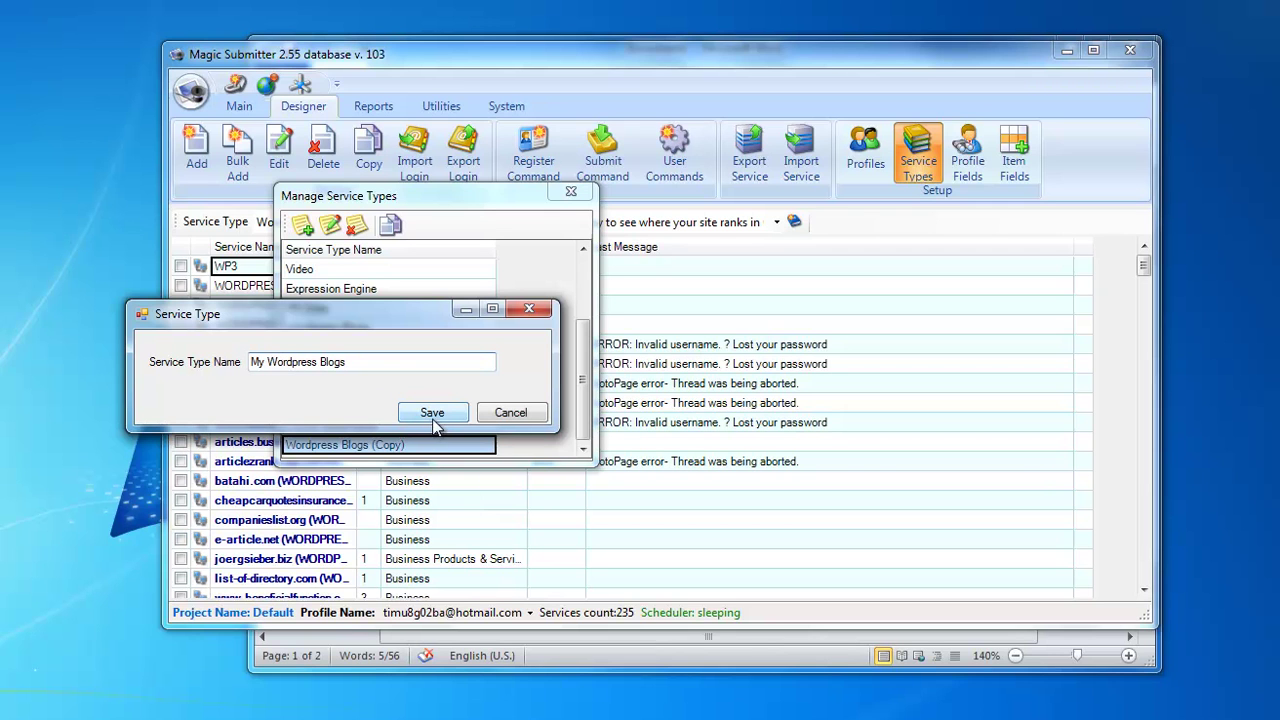
{"action": "left_click_drag", "start_coordinate": [368, 362], "coordinate": [272, 359]}
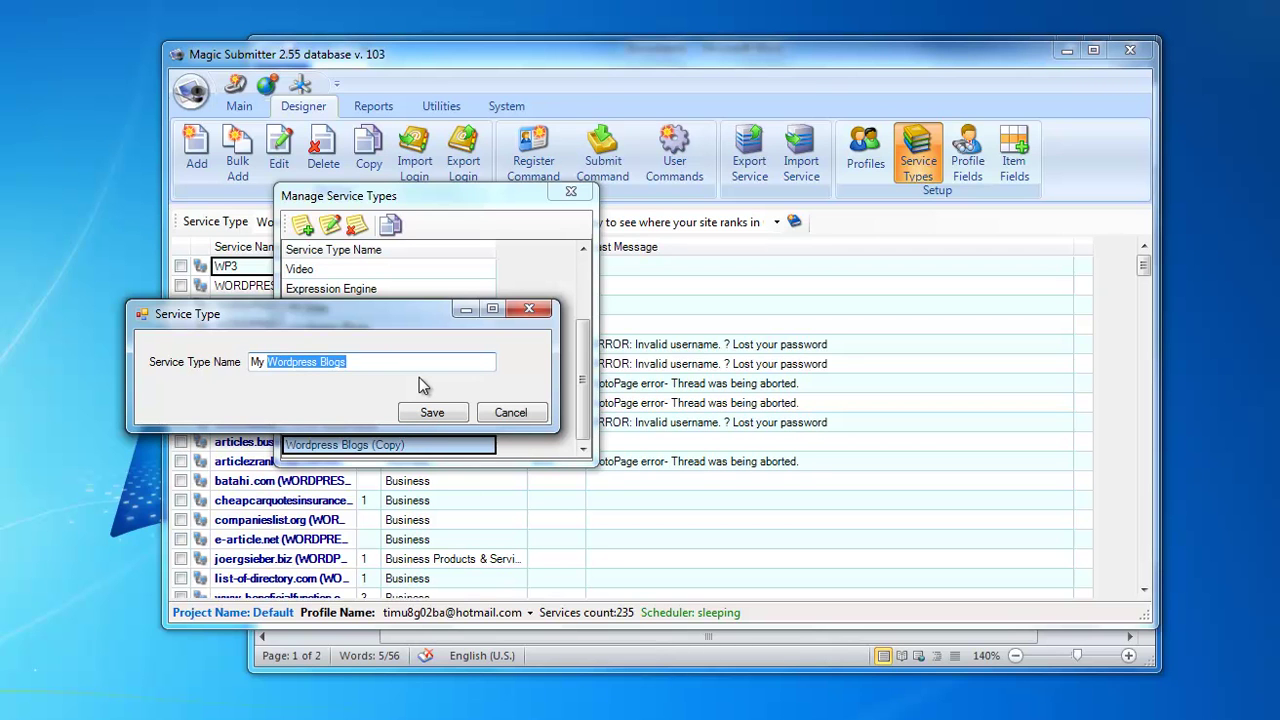
{"action": "key", "text": "Left"}
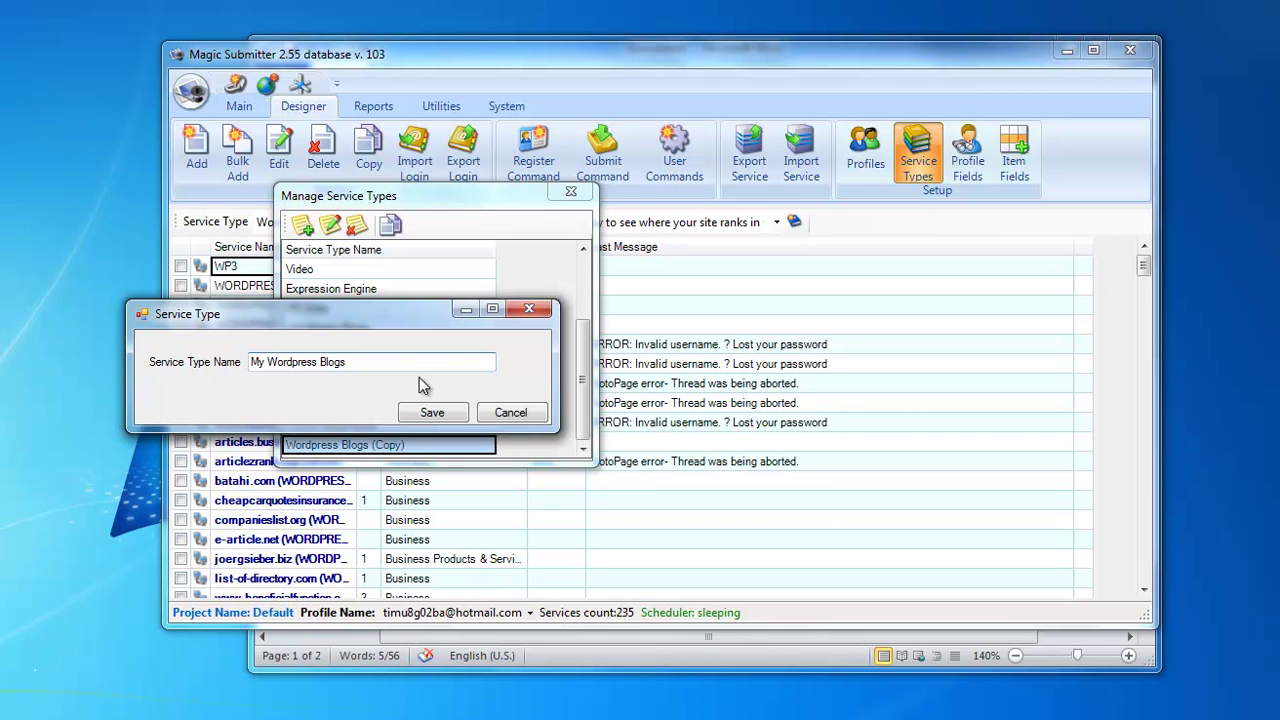
{"action": "left_click", "coordinate": [436, 416]}
{"action": "left_click", "coordinate": [440, 446]}
{"action": "left_click", "coordinate": [571, 192]}
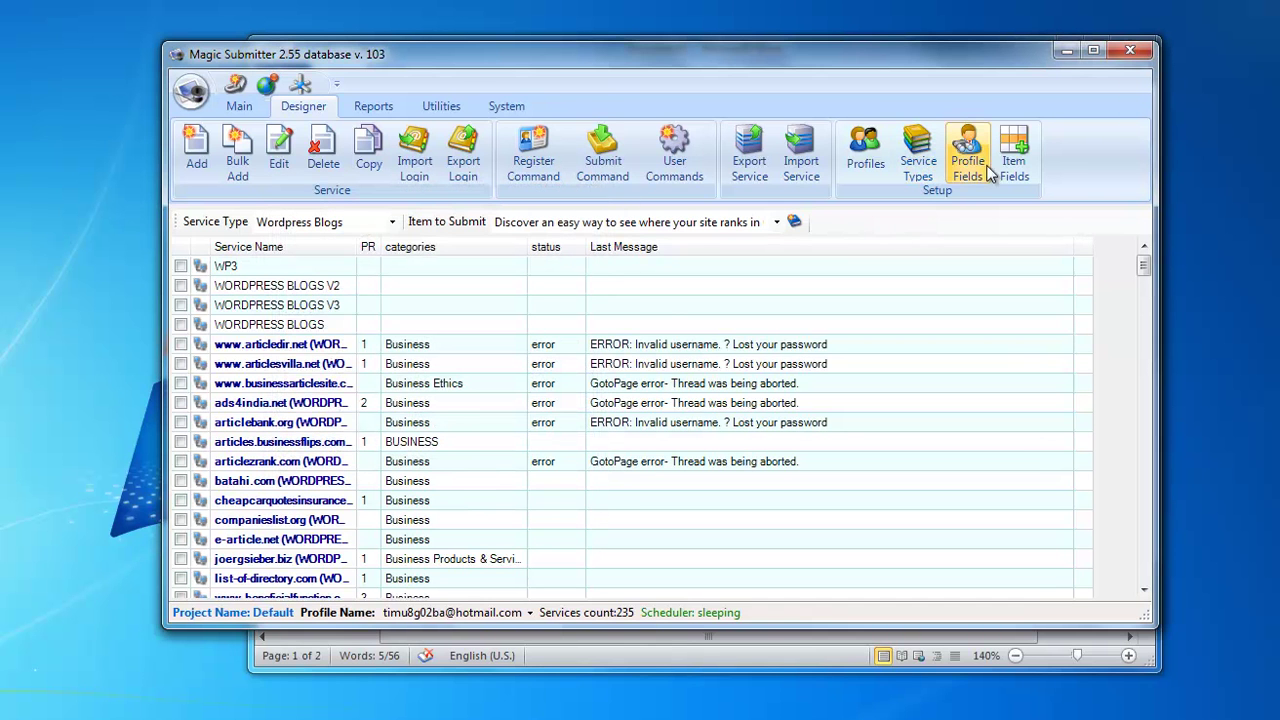
View the item fields of the My Wordpress Blogs service type and close the setup without saving.
{"action": "left_click", "coordinate": [1013, 157]}
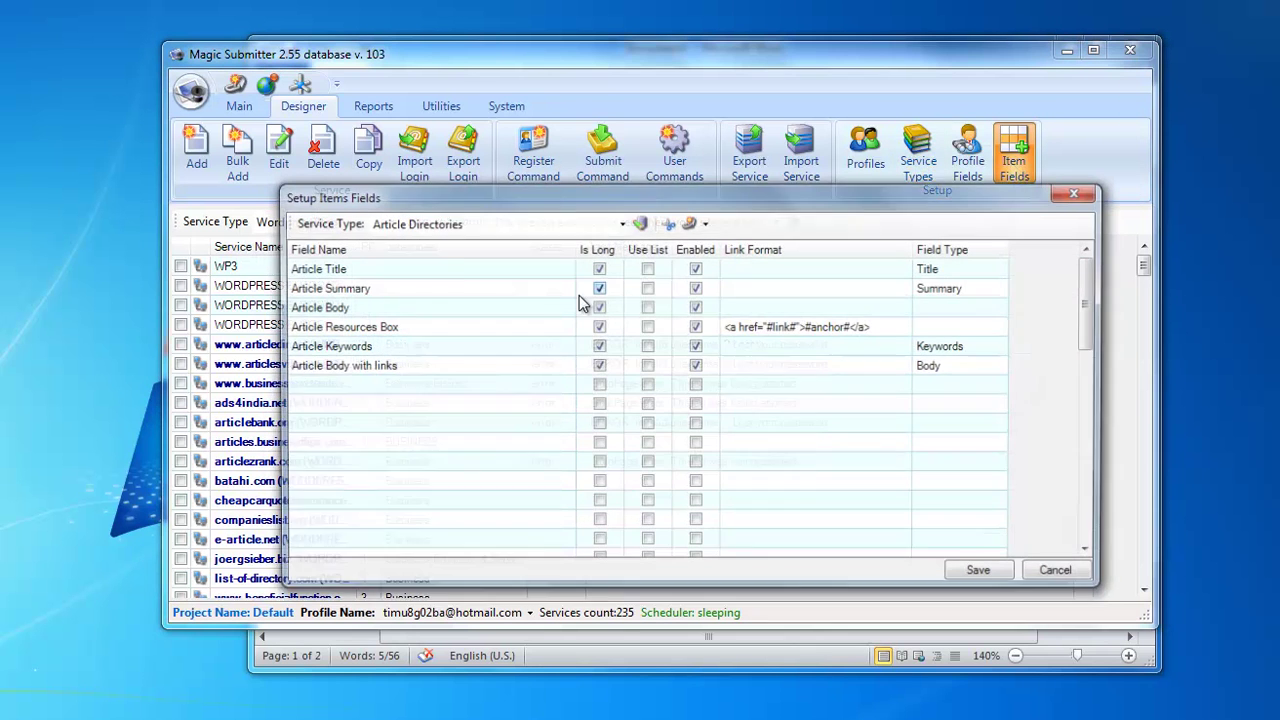
{"action": "left_click", "coordinate": [440, 223]}
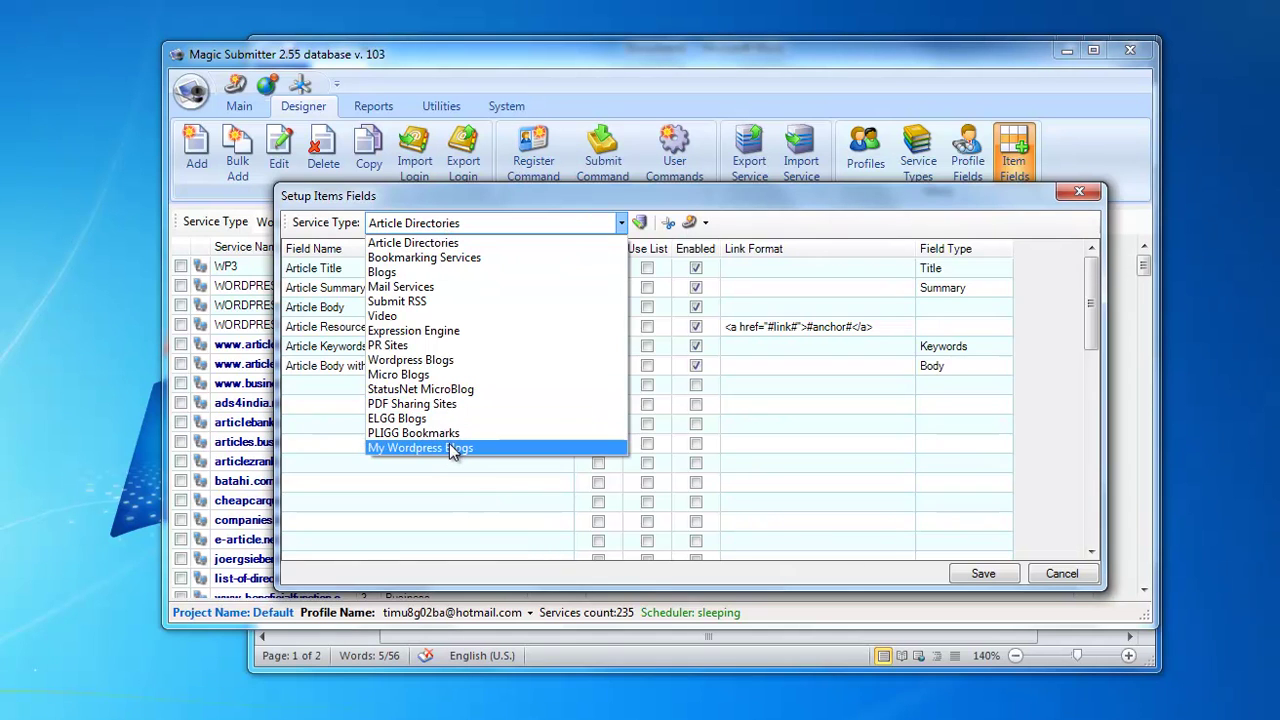
{"action": "left_click", "coordinate": [450, 448]}
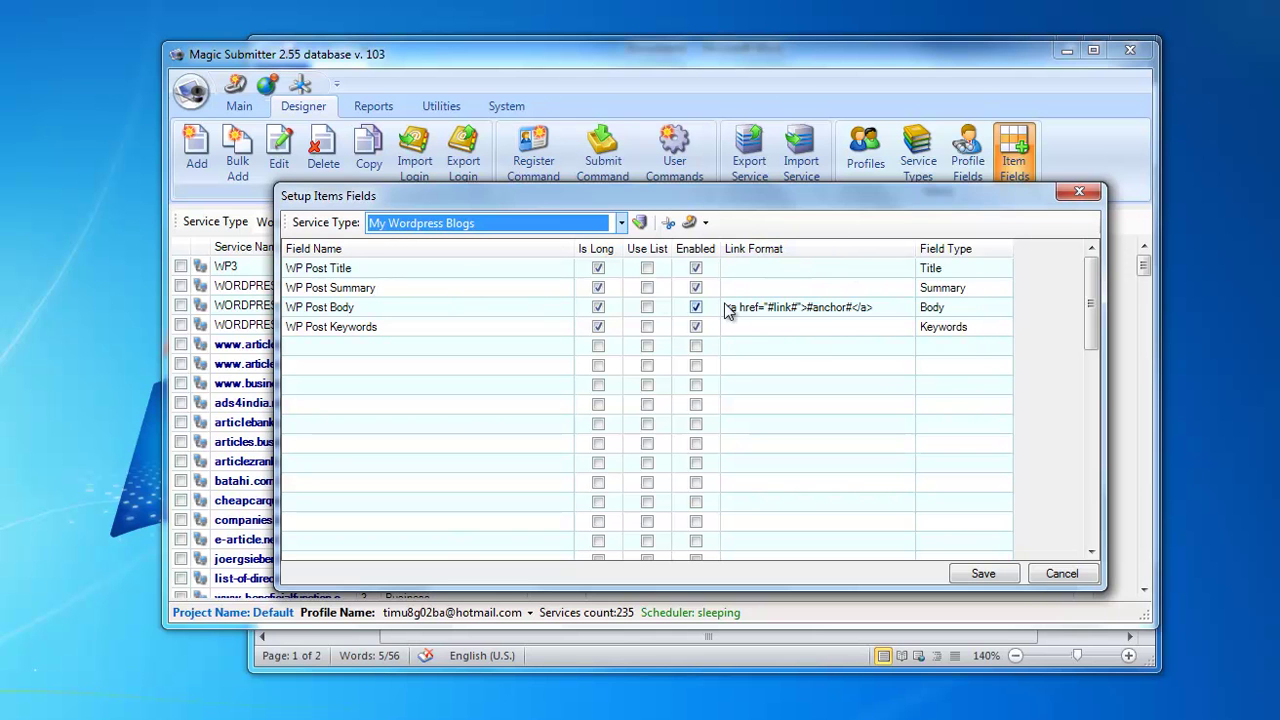
{"action": "left_click", "coordinate": [1055, 574]}
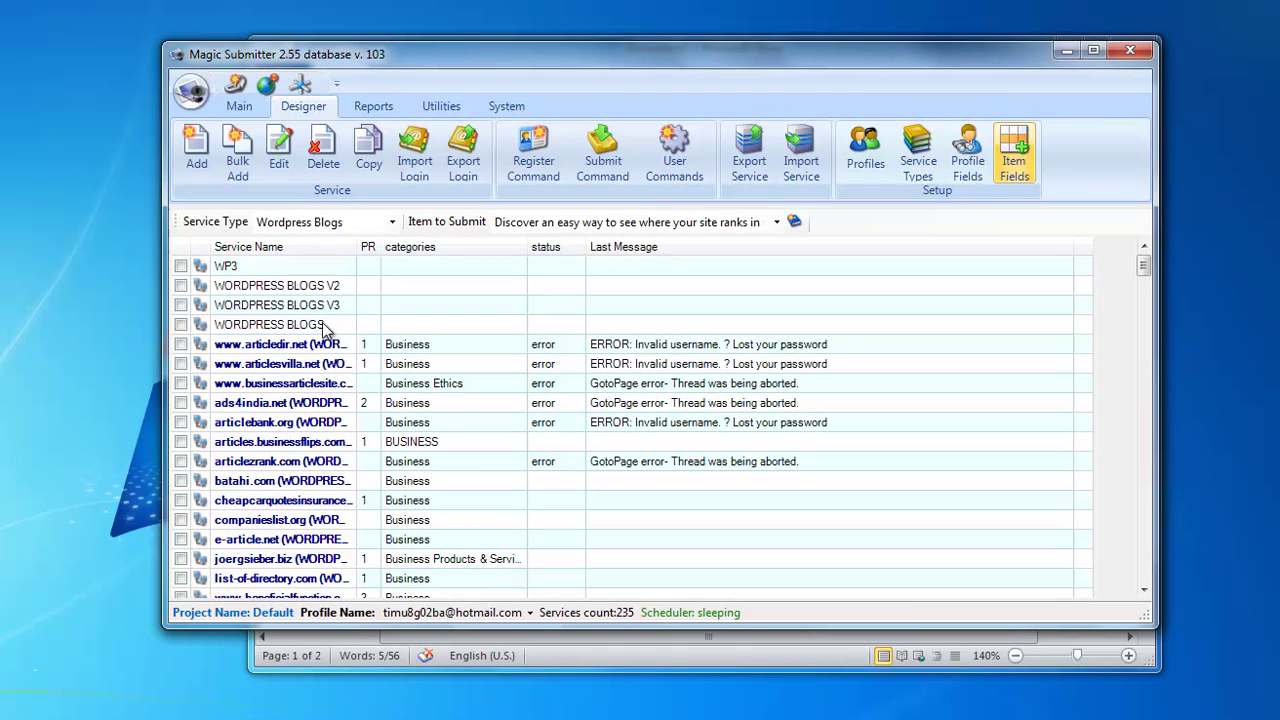
Copy the WP3 service under the URL name MYWP3 and save it.
{"action": "left_click", "coordinate": [280, 270]}
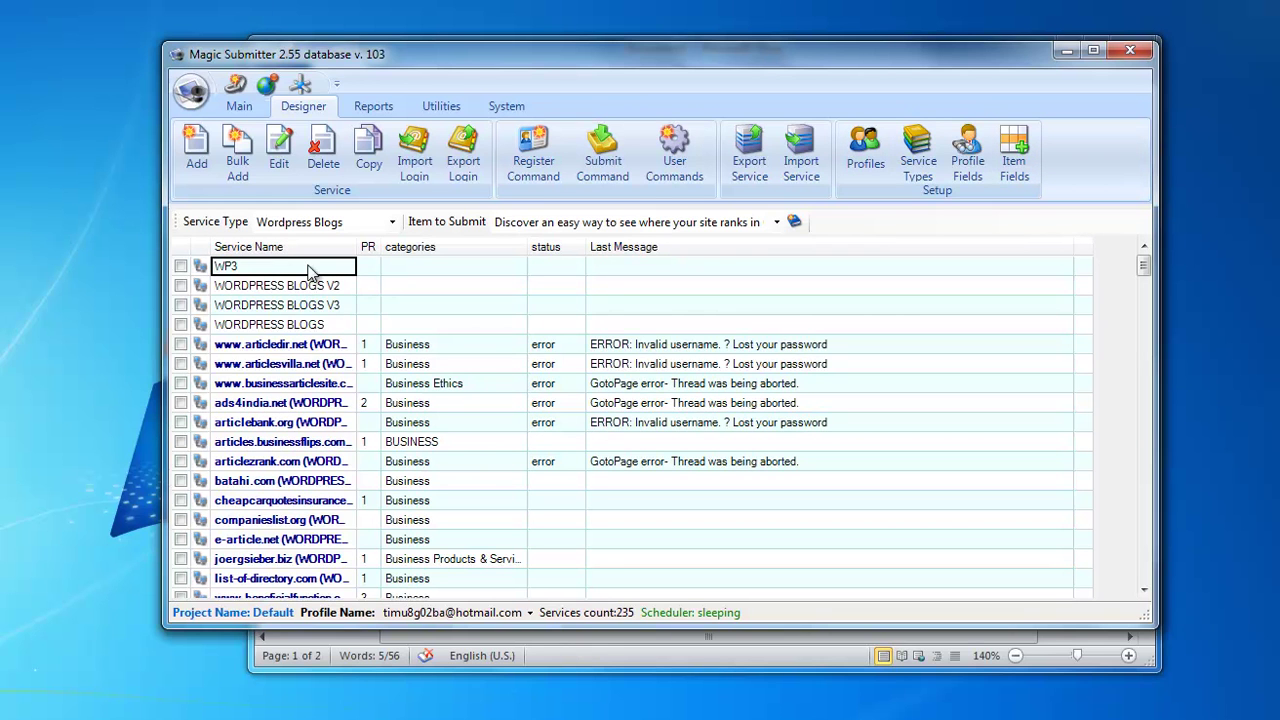
{"action": "left_click", "coordinate": [370, 150]}
{"action": "left_click", "coordinate": [304, 289]}
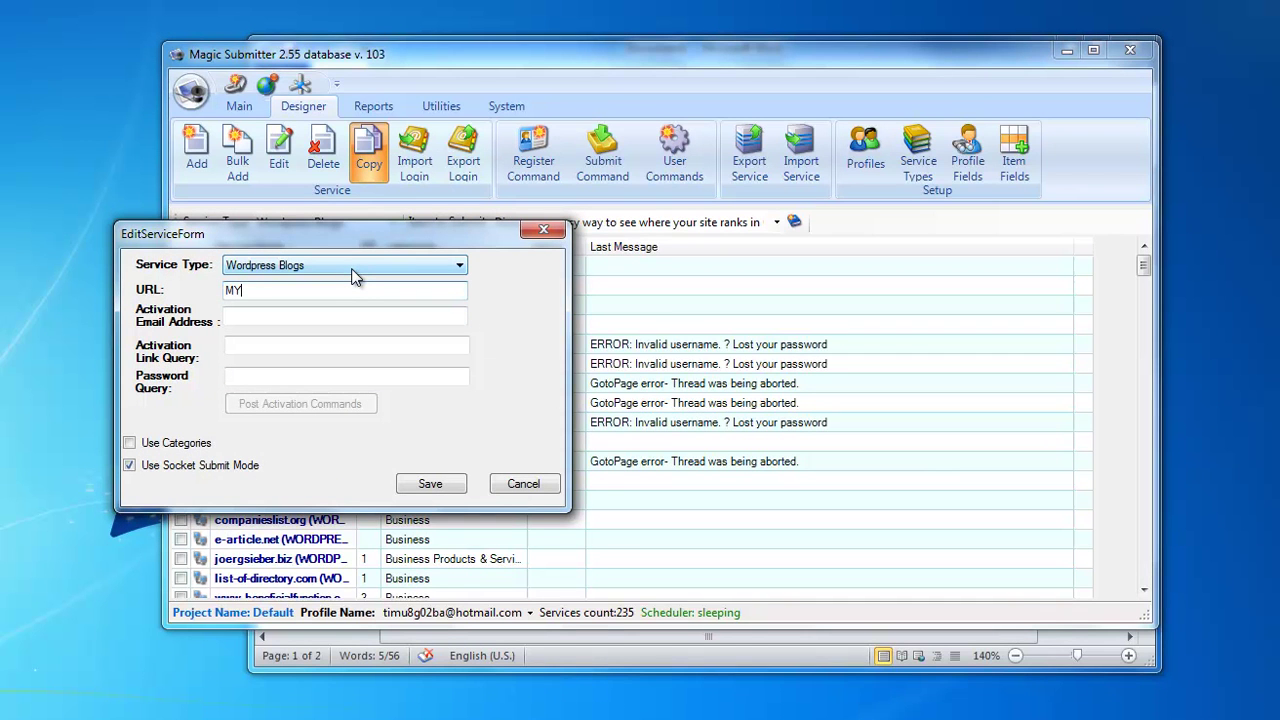
{"action": "type", "text": "3"}
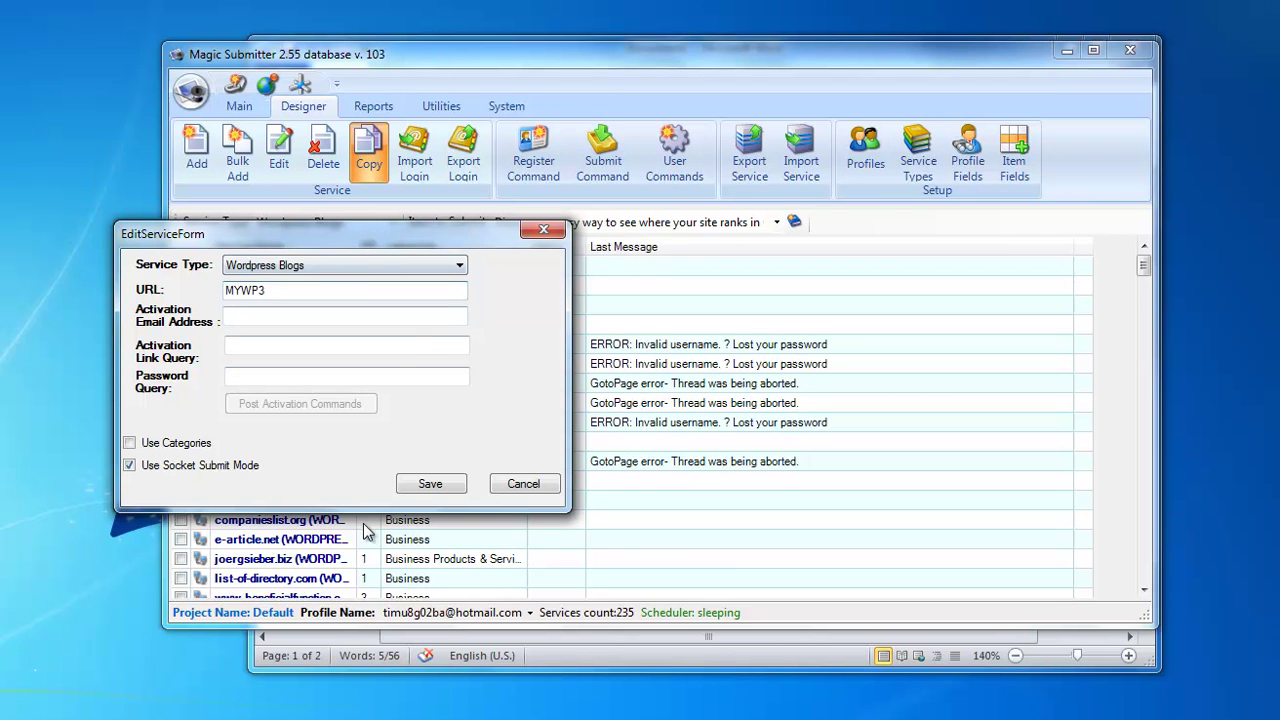
{"action": "left_click", "coordinate": [430, 486]}
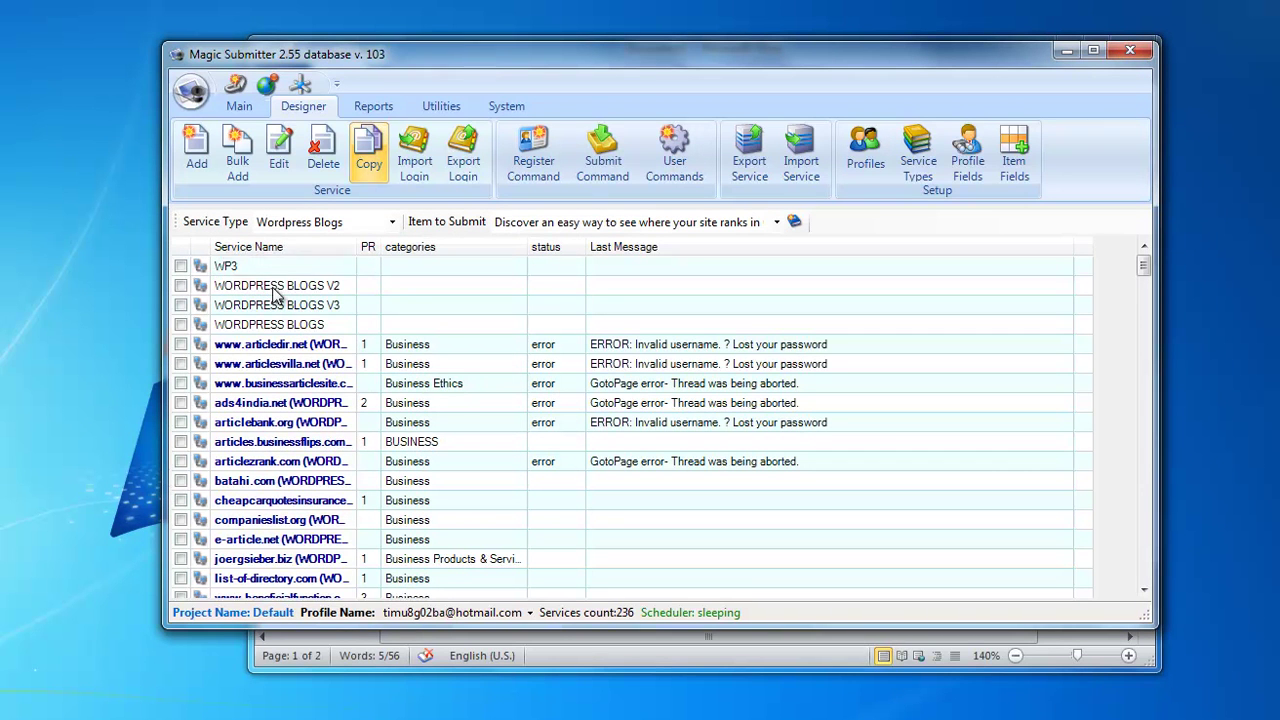
Change the service type of MYWP3 to My Wordpress Blogs and save the service.
{"action": "scroll", "coordinate": [275, 293], "scroll_direction": "down", "scroll_amount": 20}
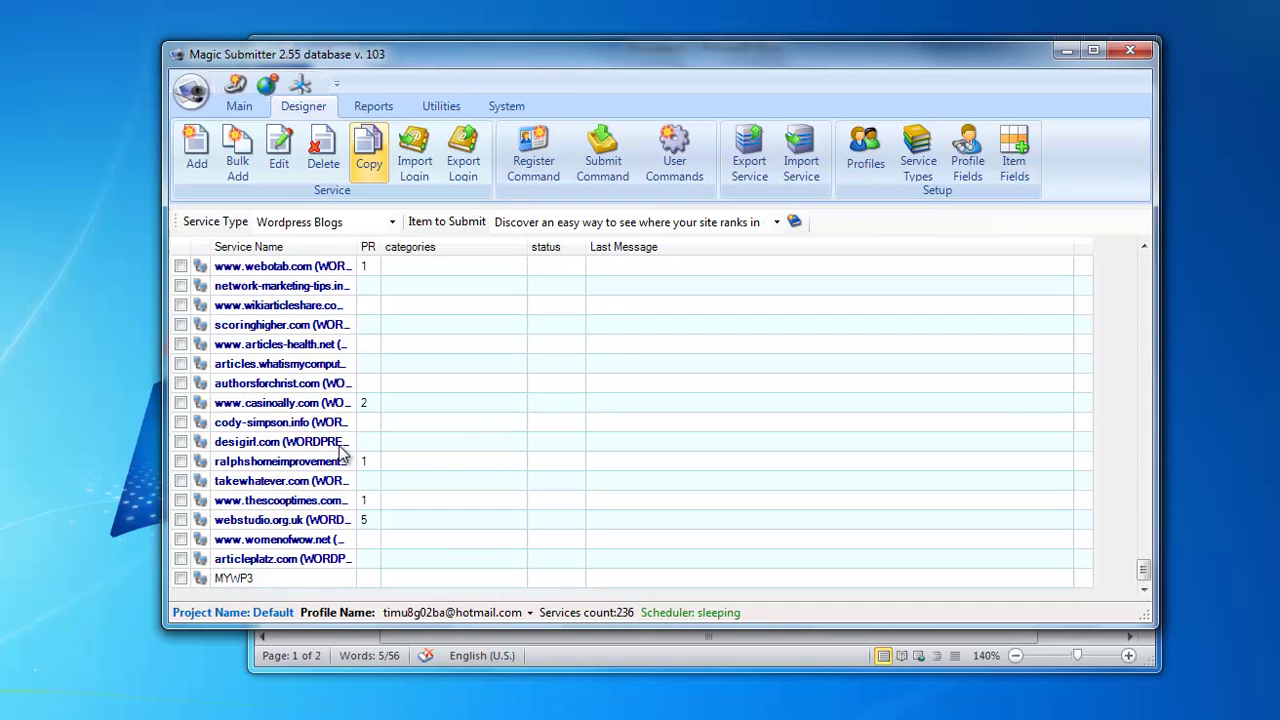
{"action": "left_click", "coordinate": [272, 582]}
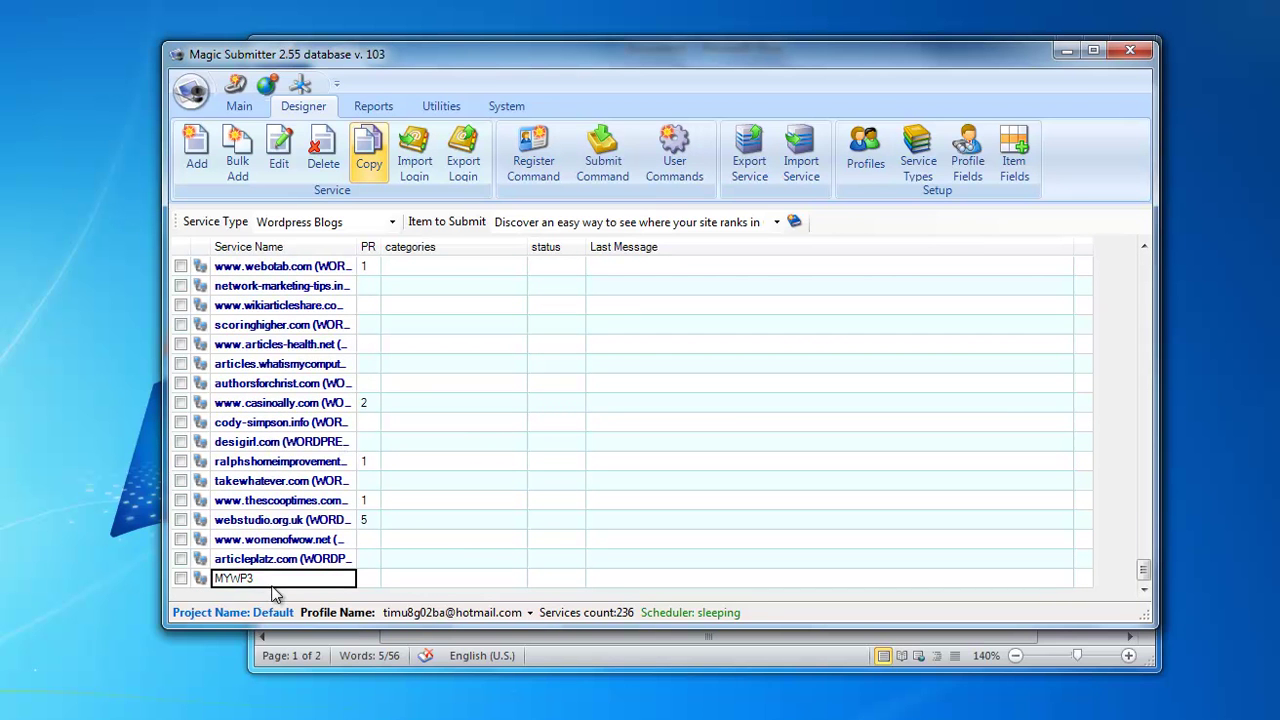
{"action": "left_click", "coordinate": [278, 148]}
{"action": "left_click", "coordinate": [314, 271]}
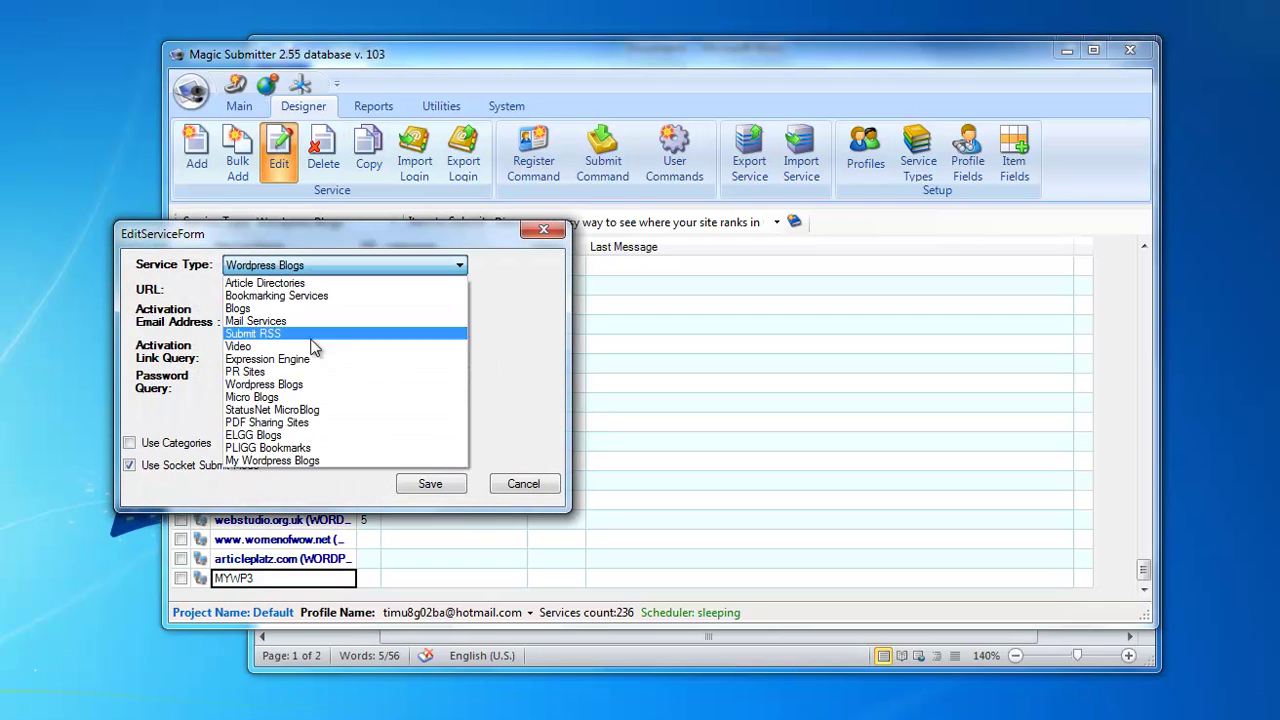
{"action": "left_click", "coordinate": [290, 461]}
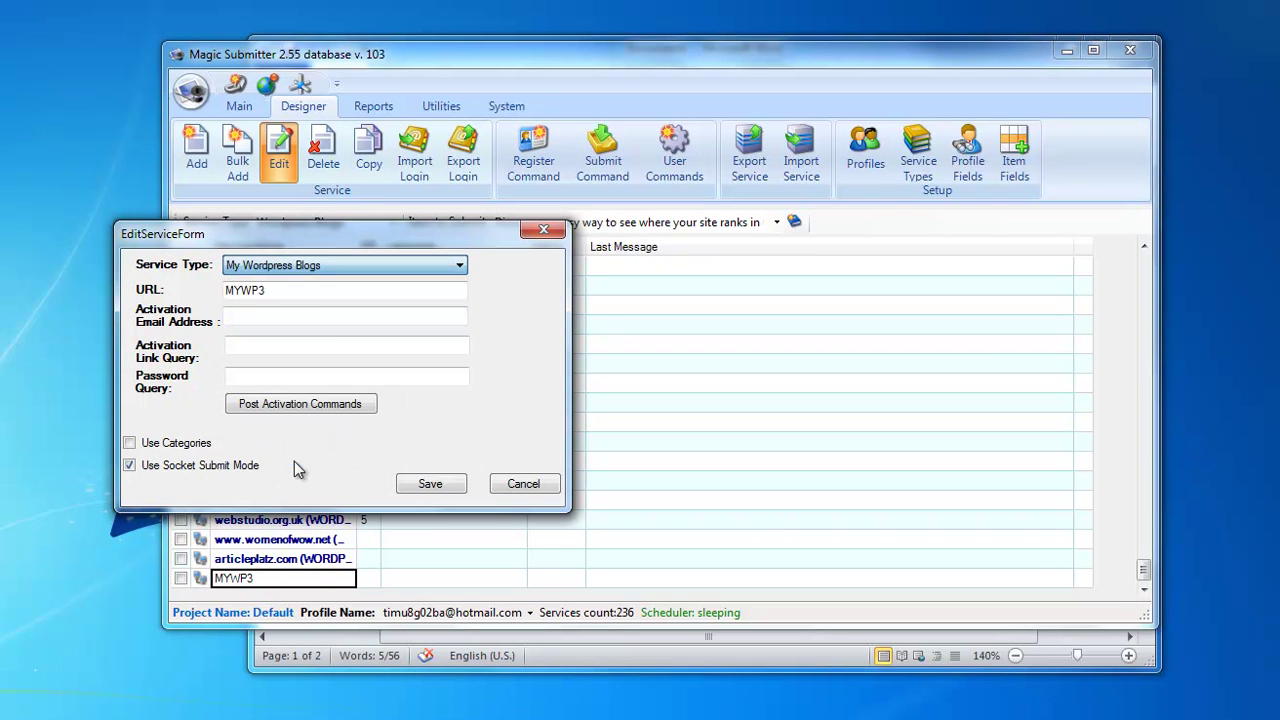
{"action": "left_click", "coordinate": [447, 487]}
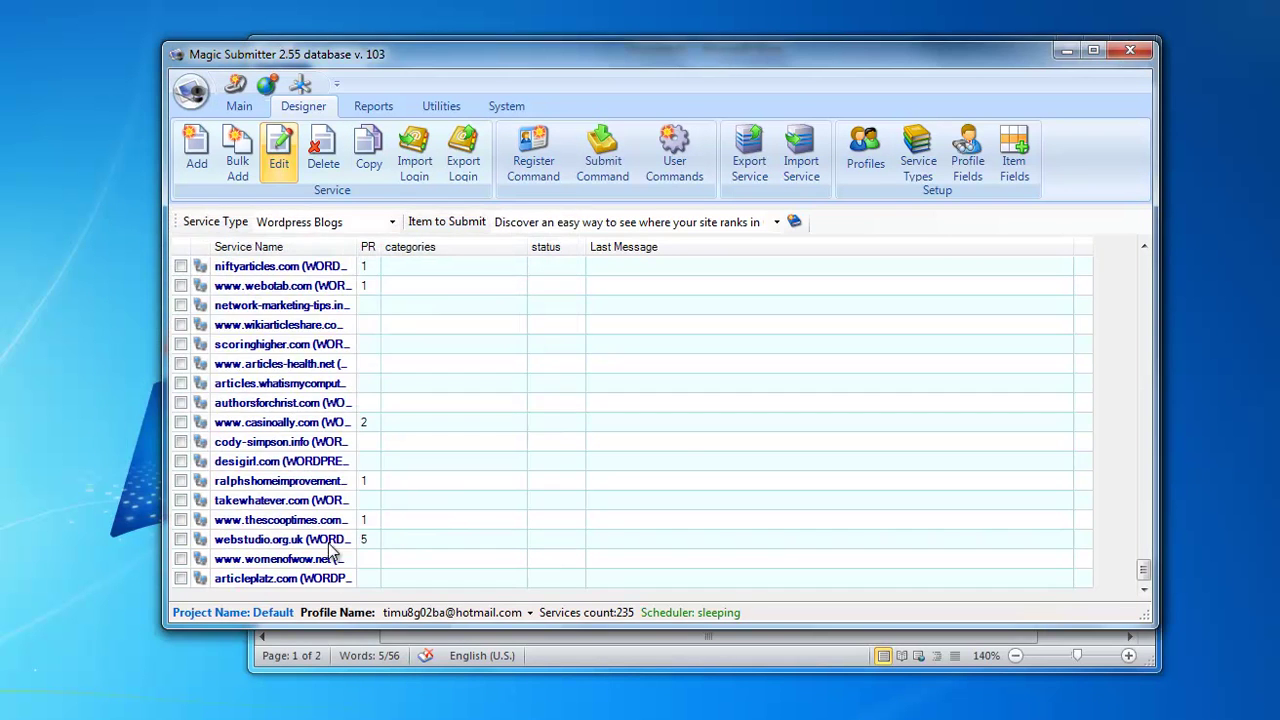
Switch the service list to the My Wordpress Blogs type and select the MYWP3 service.
{"action": "left_click", "coordinate": [304, 223]}
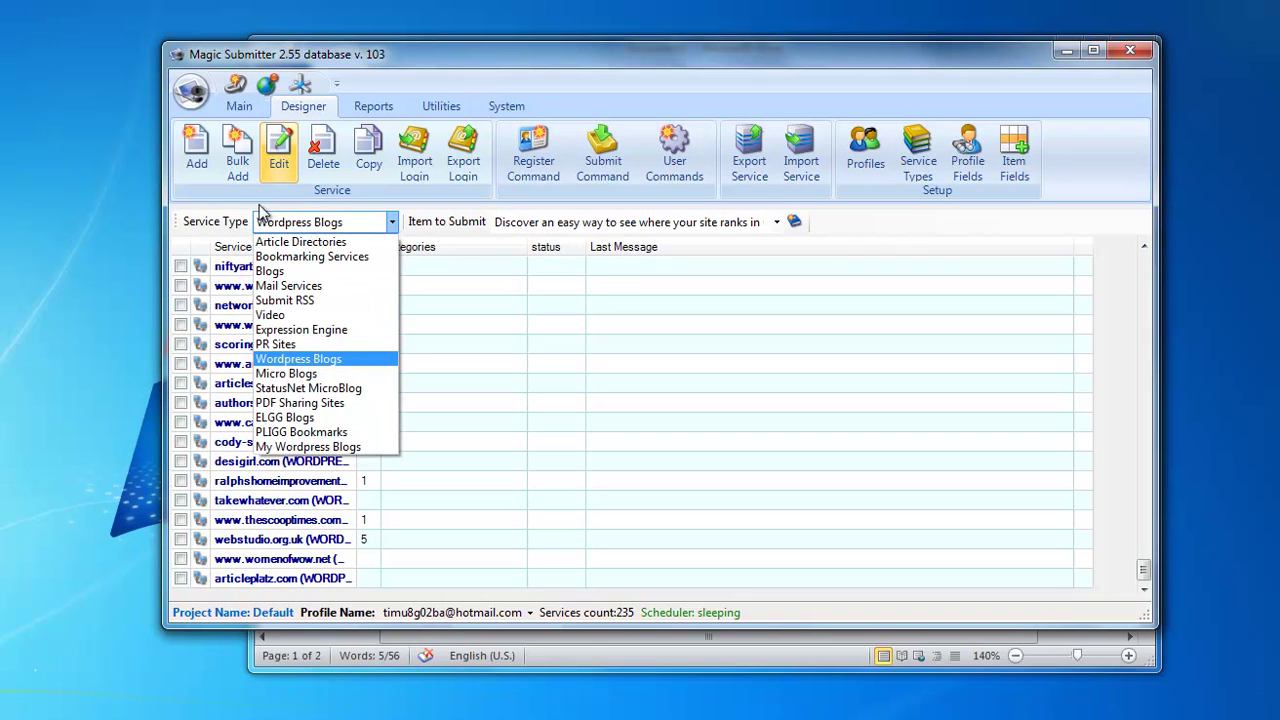
{"action": "left_click", "coordinate": [335, 449]}
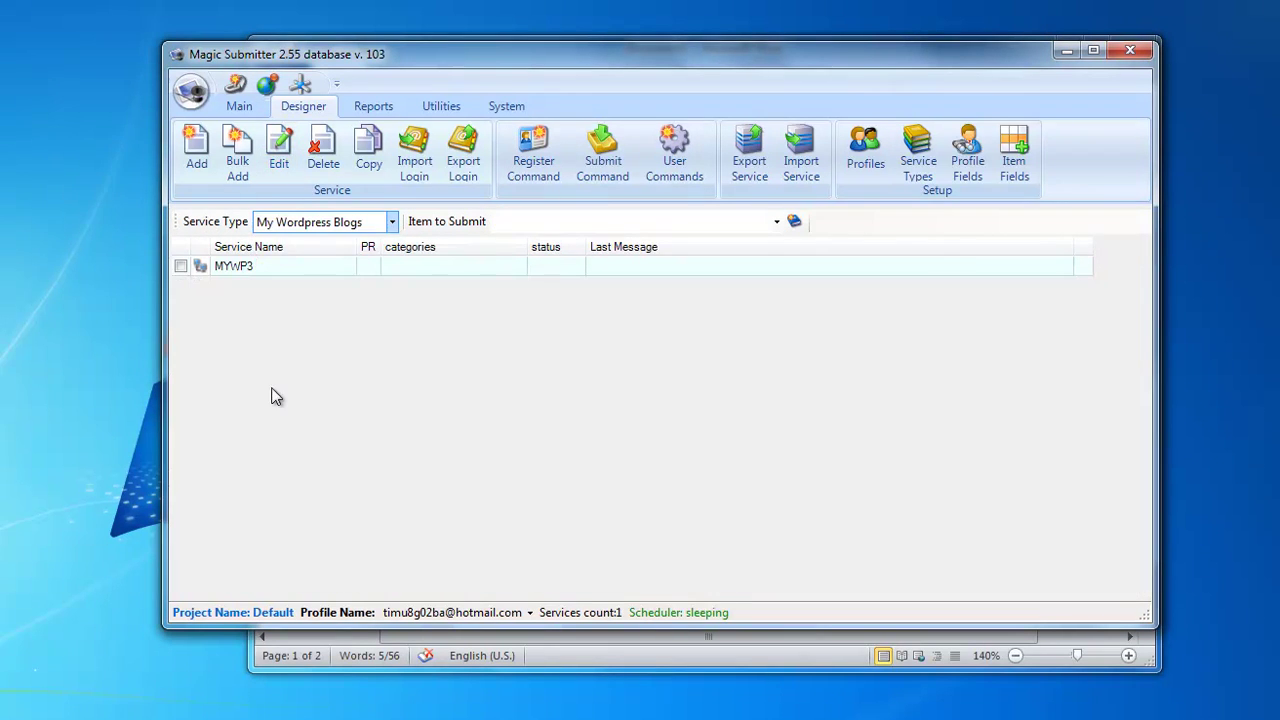
{"action": "left_click", "coordinate": [267, 268]}
{"action": "double_click", "coordinate": [208, 265]}
{"action": "left_click", "coordinate": [270, 268]}
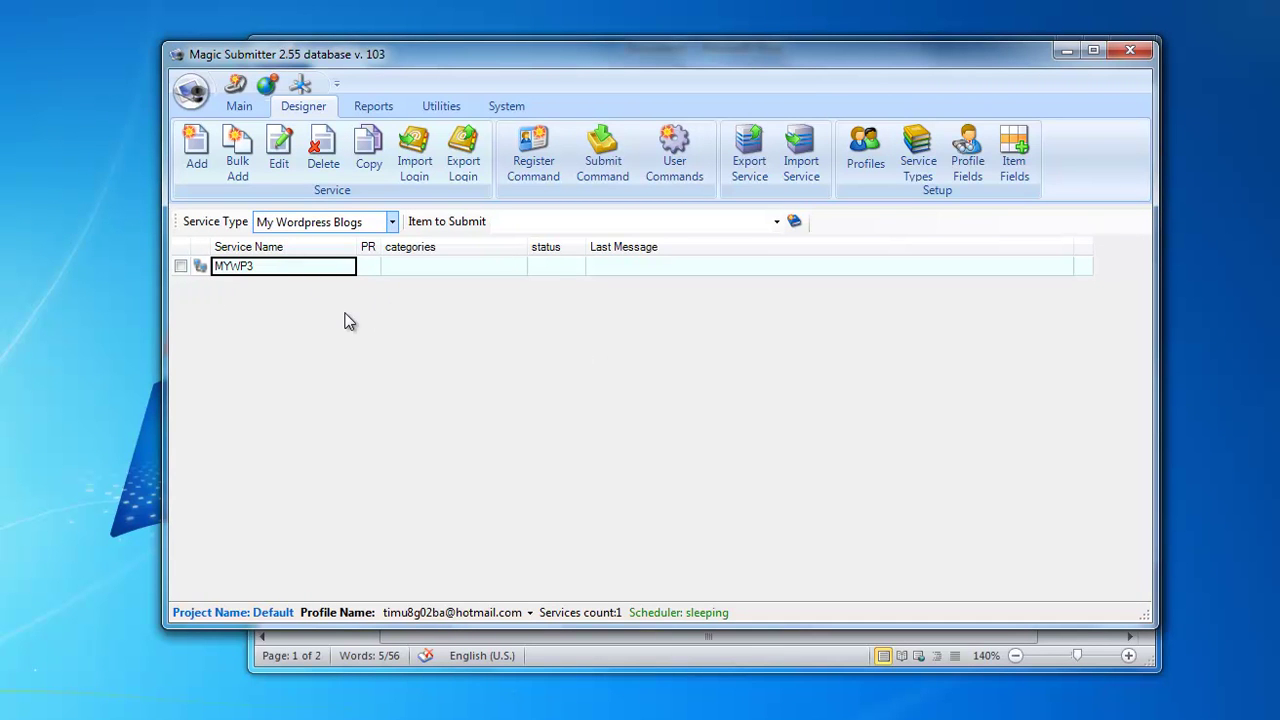
Open the child services entry form from the login data of the MYWP3 service.
{"action": "double_click", "coordinate": [306, 266]}
{"action": "left_click", "coordinate": [298, 270]}
{"action": "double_click", "coordinate": [286, 270]}
{"action": "left_click", "coordinate": [284, 282]}
{"action": "double_click", "coordinate": [256, 278]}
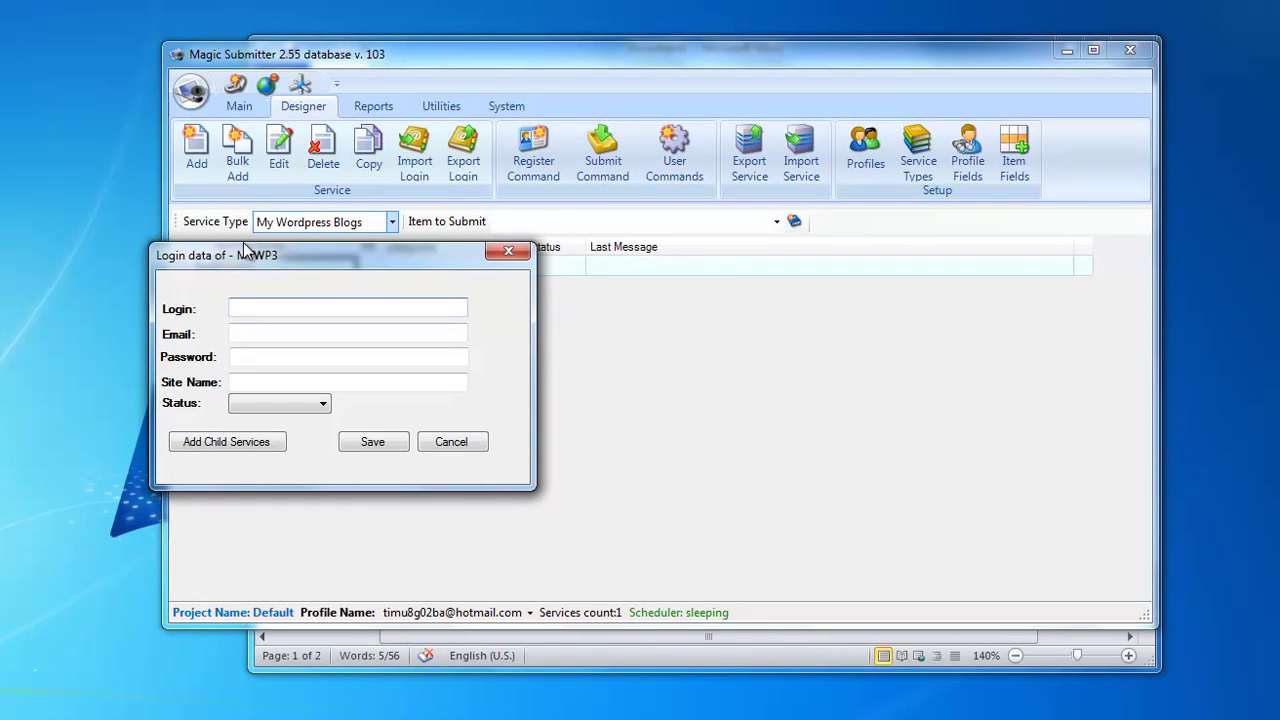
{"action": "left_click", "coordinate": [245, 446]}
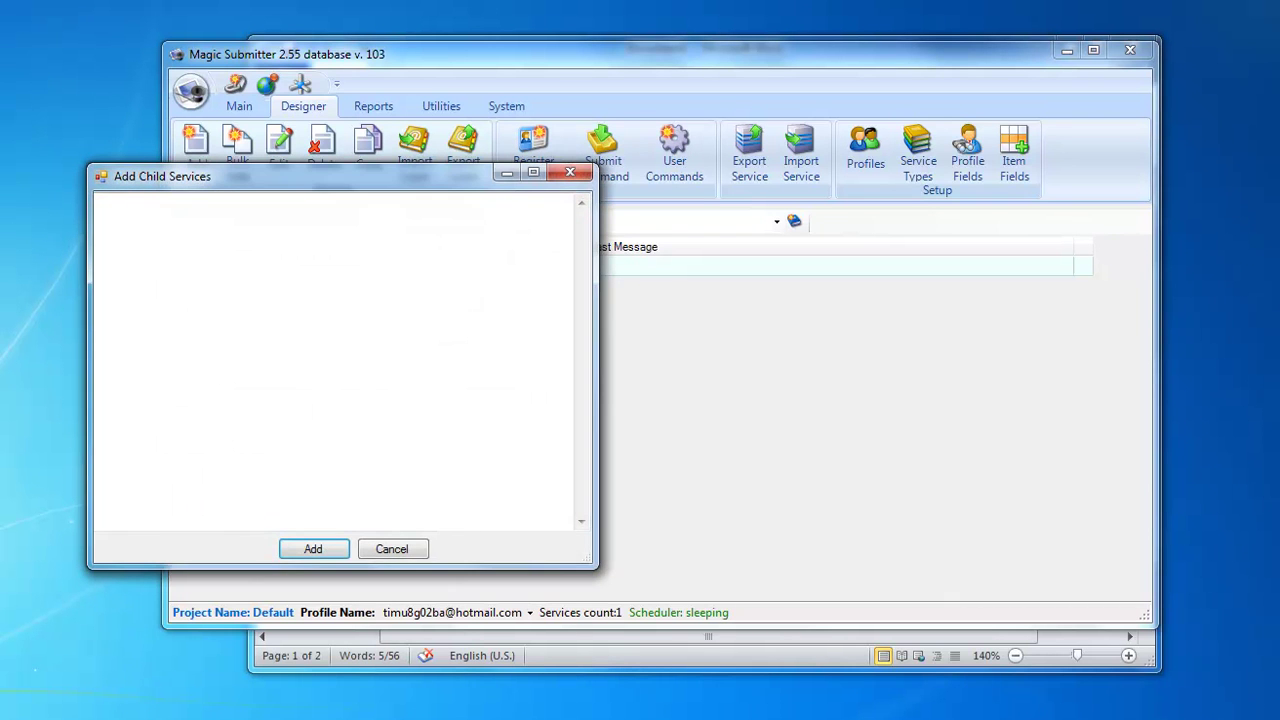
Add articledirectory.it, howtomakemoneywithoutspendingmoney.com, 6w0.net and 77article.com from the Notepad list as child services of MYWP3 and save.
{"action": "key", "text": "alt+Tab"}
{"action": "key", "text": "ctrl+a"}
{"action": "key", "text": "ctrl+c"}
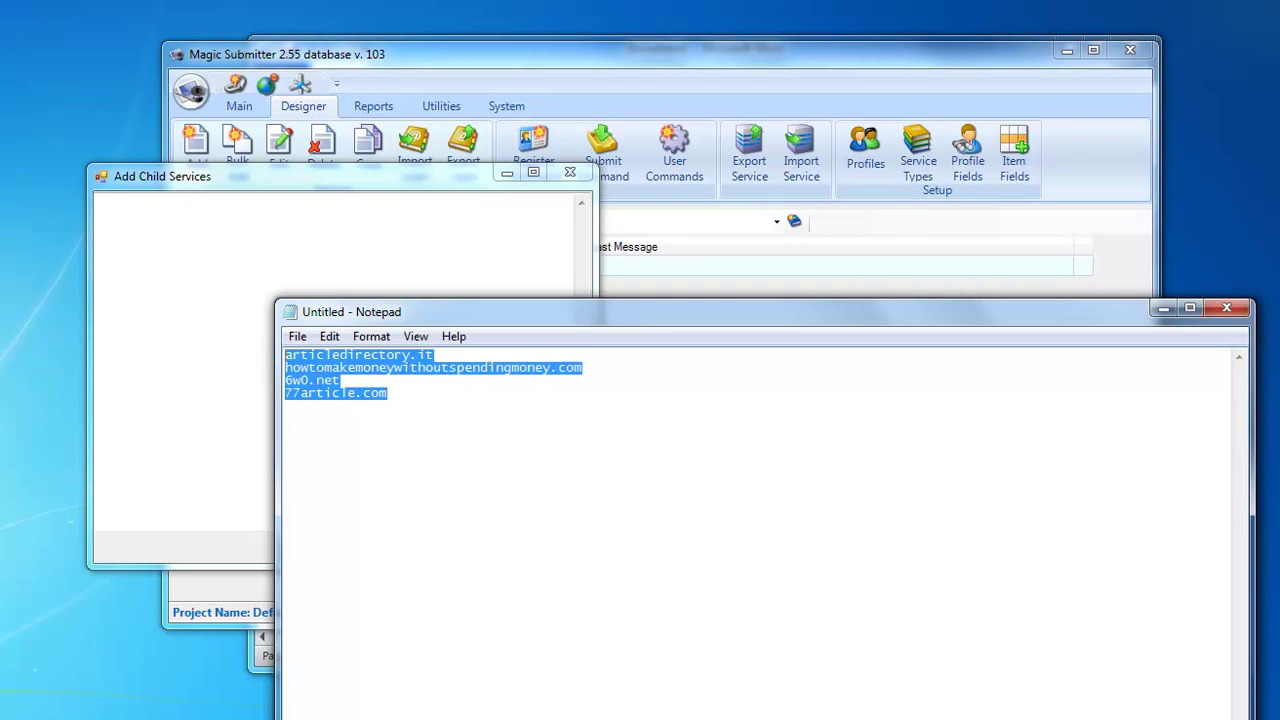
{"action": "left_click", "coordinate": [202, 241]}
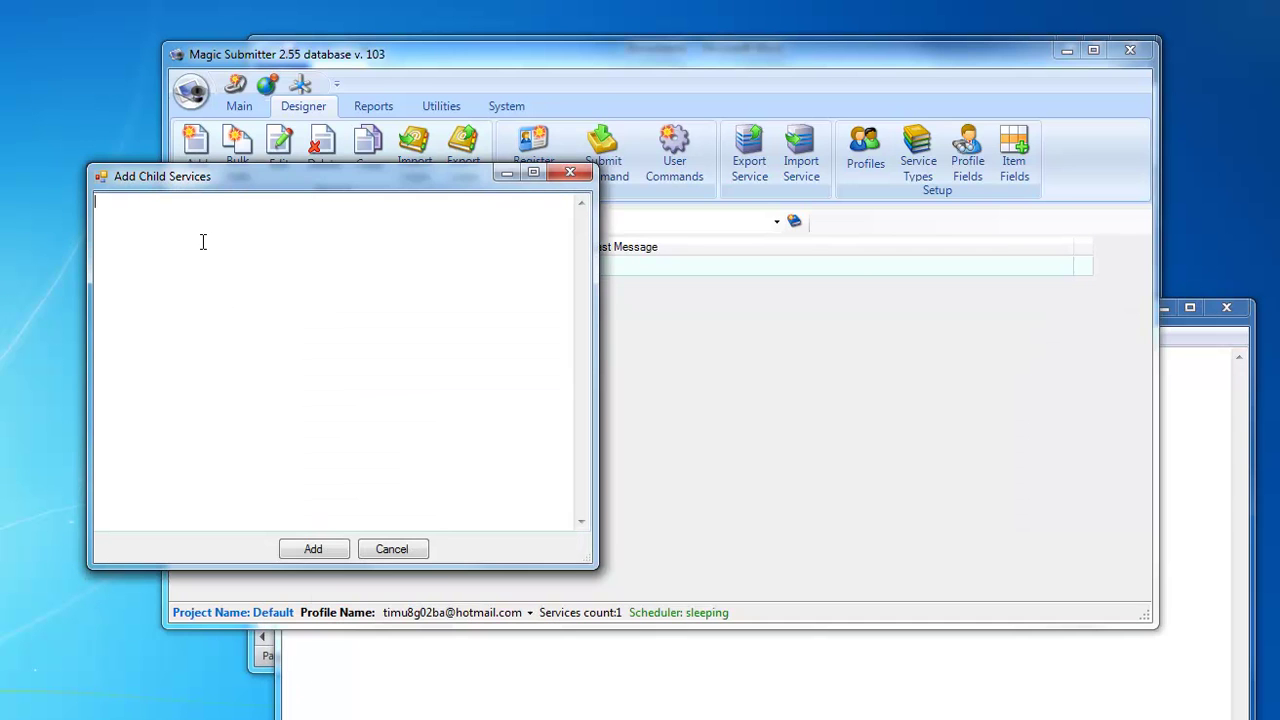
{"action": "key", "text": "ctrl+v"}
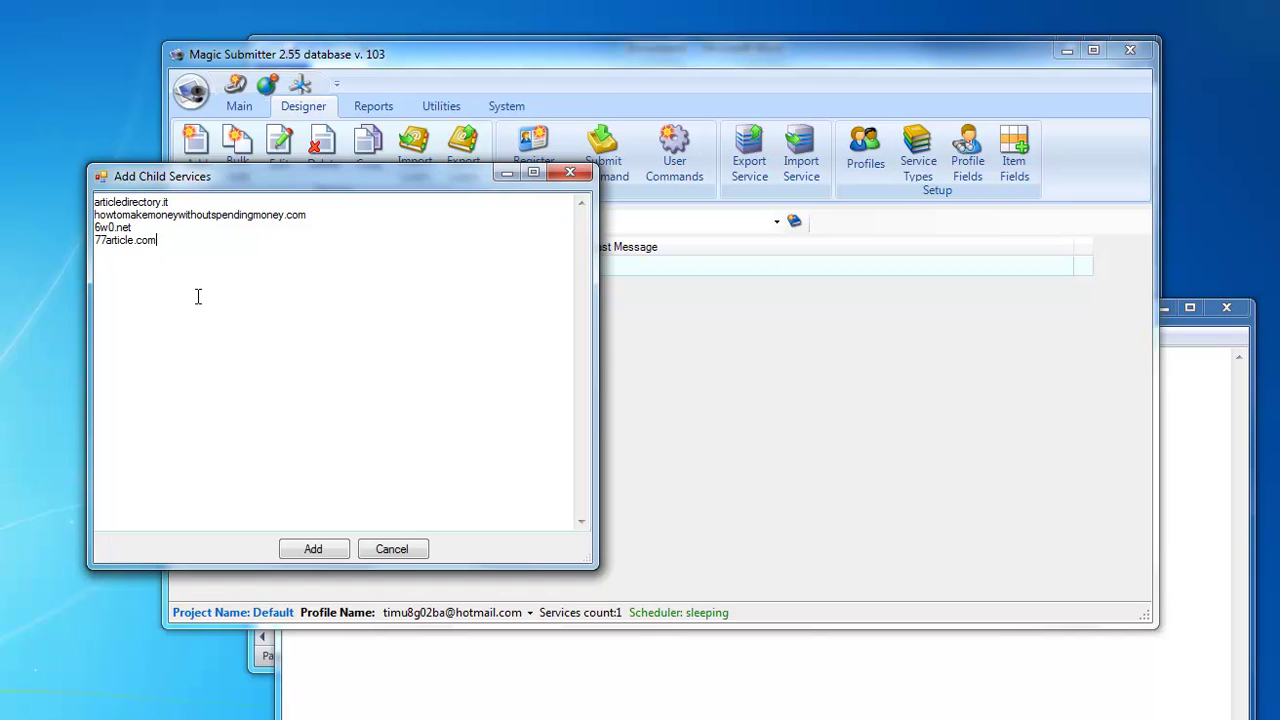
{"action": "left_click", "coordinate": [311, 553]}
{"action": "left_click", "coordinate": [360, 449]}
Mark the four child sites of MYWP3 for processing and leave the parent service MYWP3 unmarked.
{"action": "left_click", "coordinate": [270, 290]}
{"action": "left_click", "coordinate": [303, 347]}
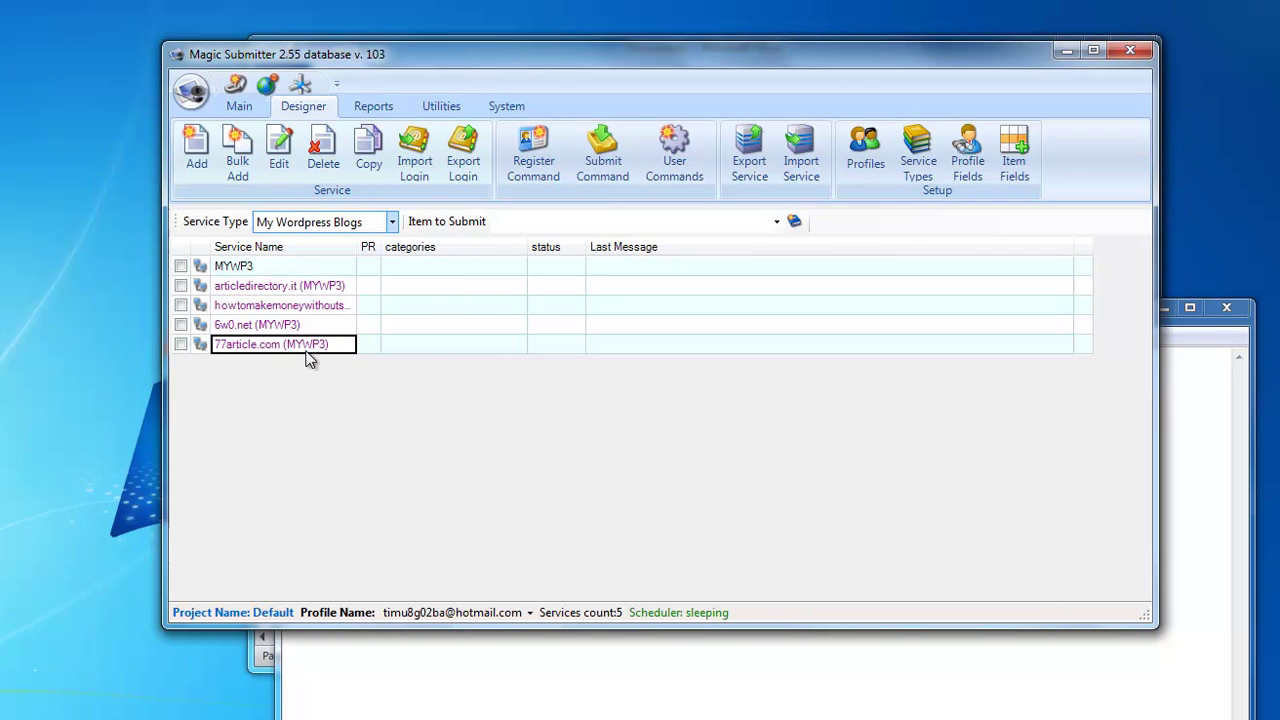
{"action": "left_click_drag", "start_coordinate": [286, 290], "coordinate": [287, 343]}
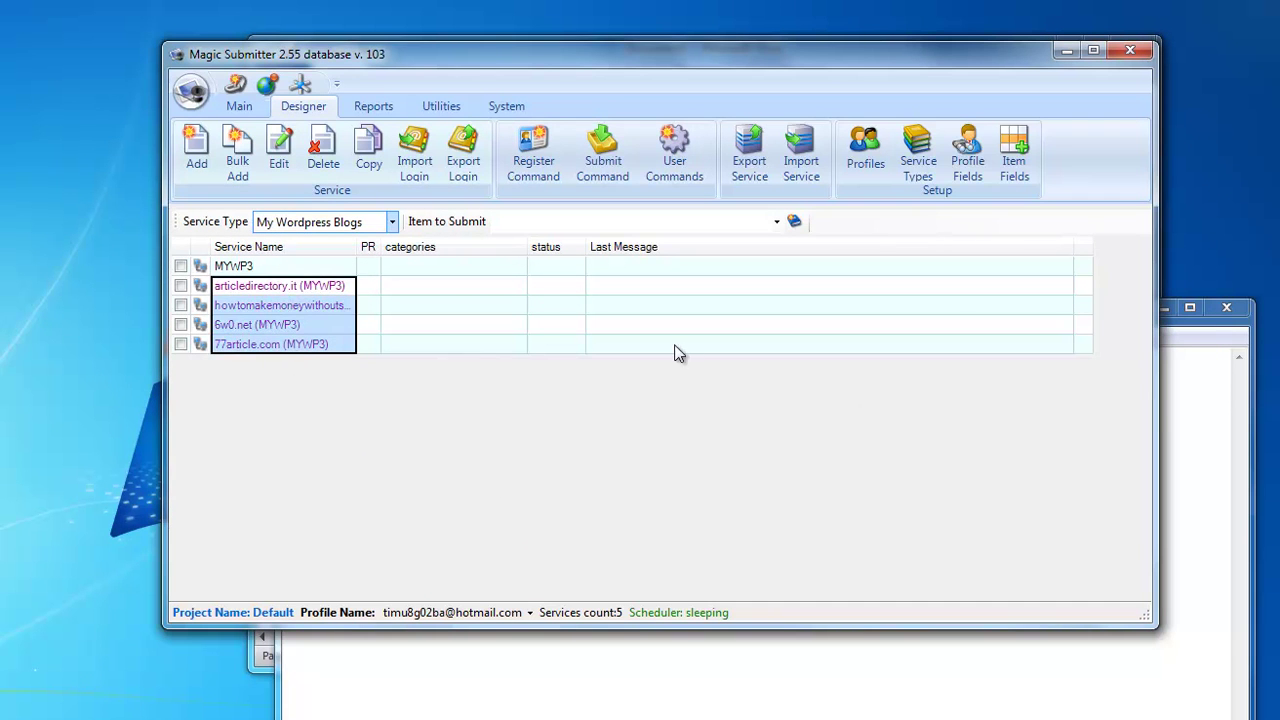
{"action": "left_click", "coordinate": [262, 270]}
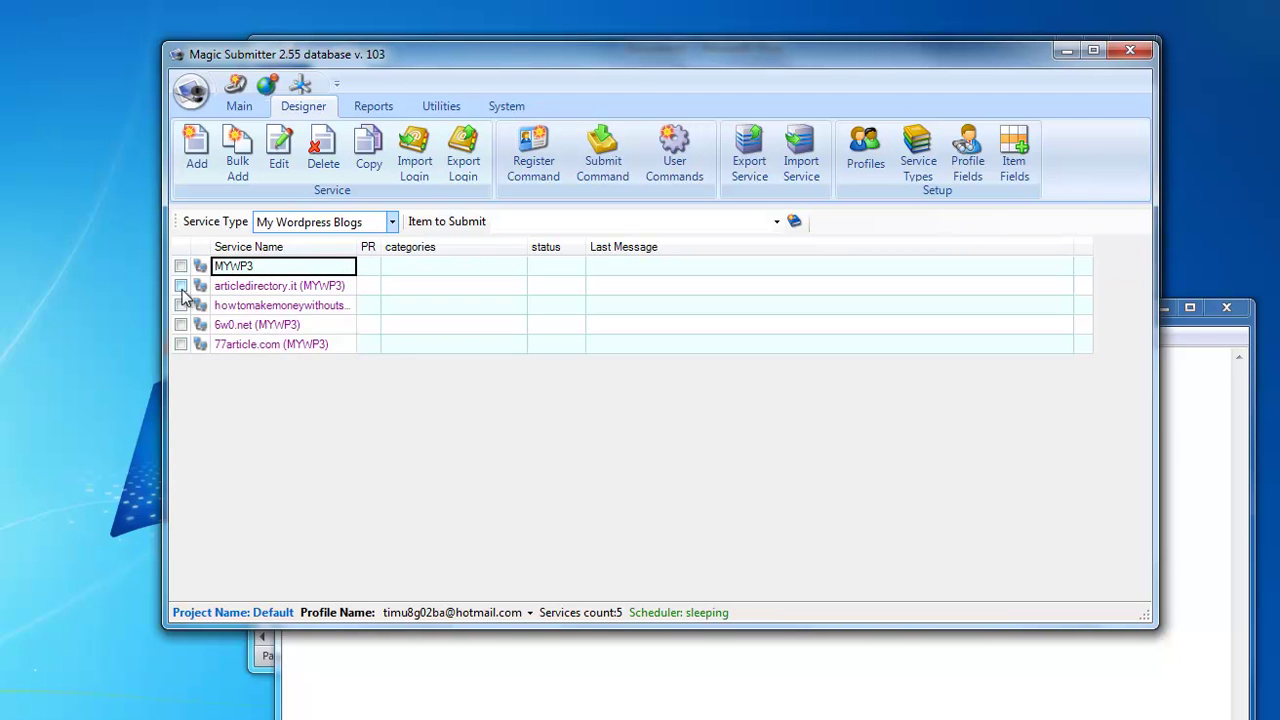
{"action": "left_click_drag", "start_coordinate": [240, 288], "coordinate": [285, 350]}
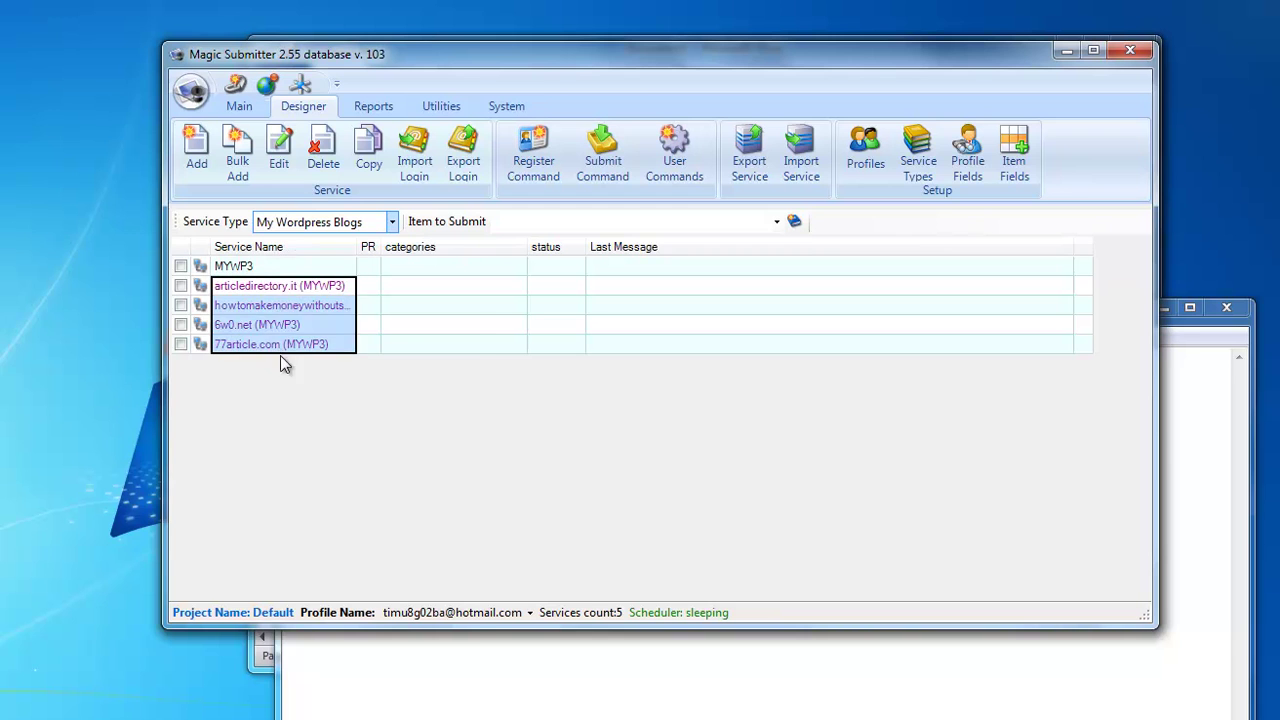
{"action": "right_click", "coordinate": [277, 312]}
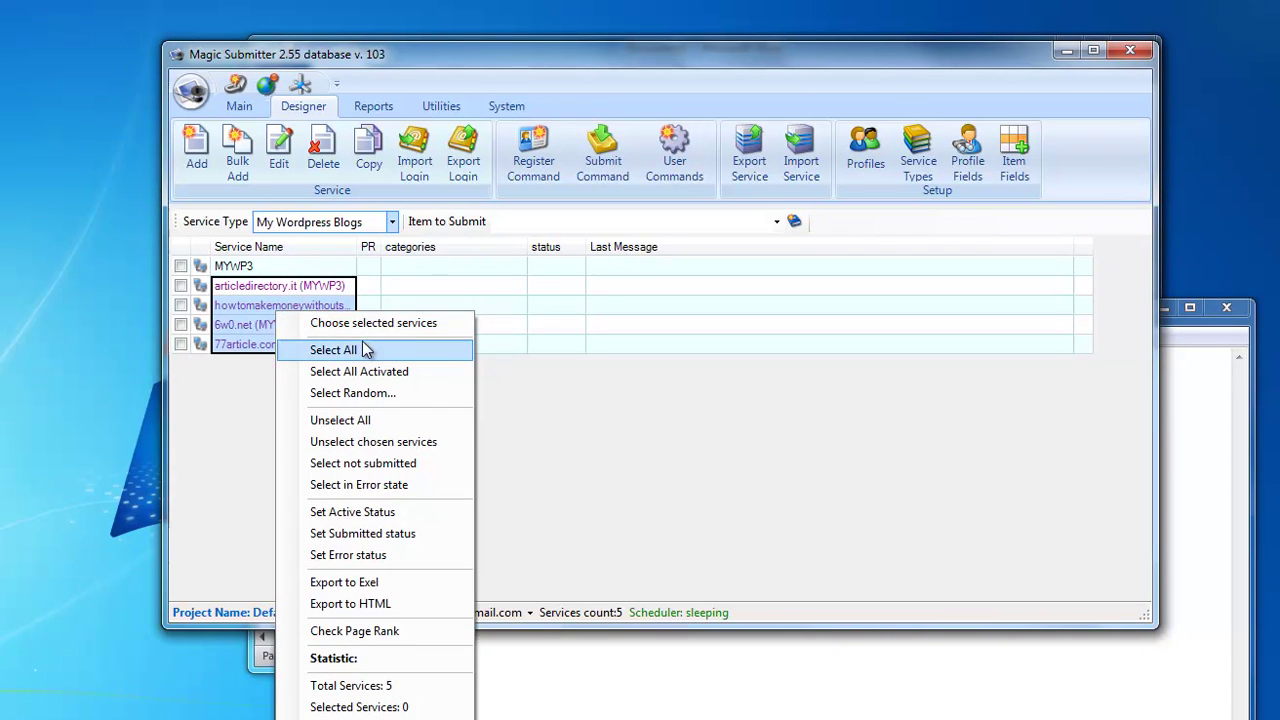
{"action": "left_click", "coordinate": [358, 349]}
{"action": "left_click", "coordinate": [180, 266]}
{"action": "left_click", "coordinate": [283, 305]}
Create accounts on the four marked child sites and run the activation email confirmation immediately.
{"action": "left_click", "coordinate": [239, 106]}
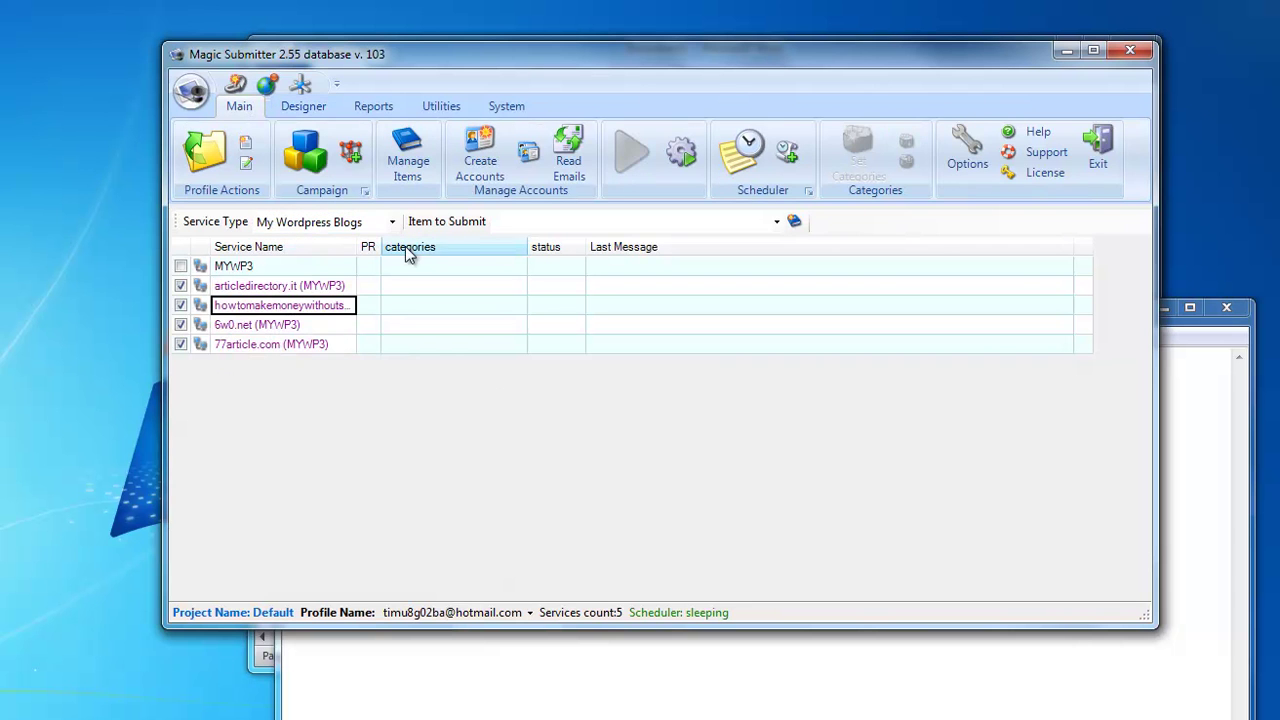
{"action": "left_click", "coordinate": [486, 152]}
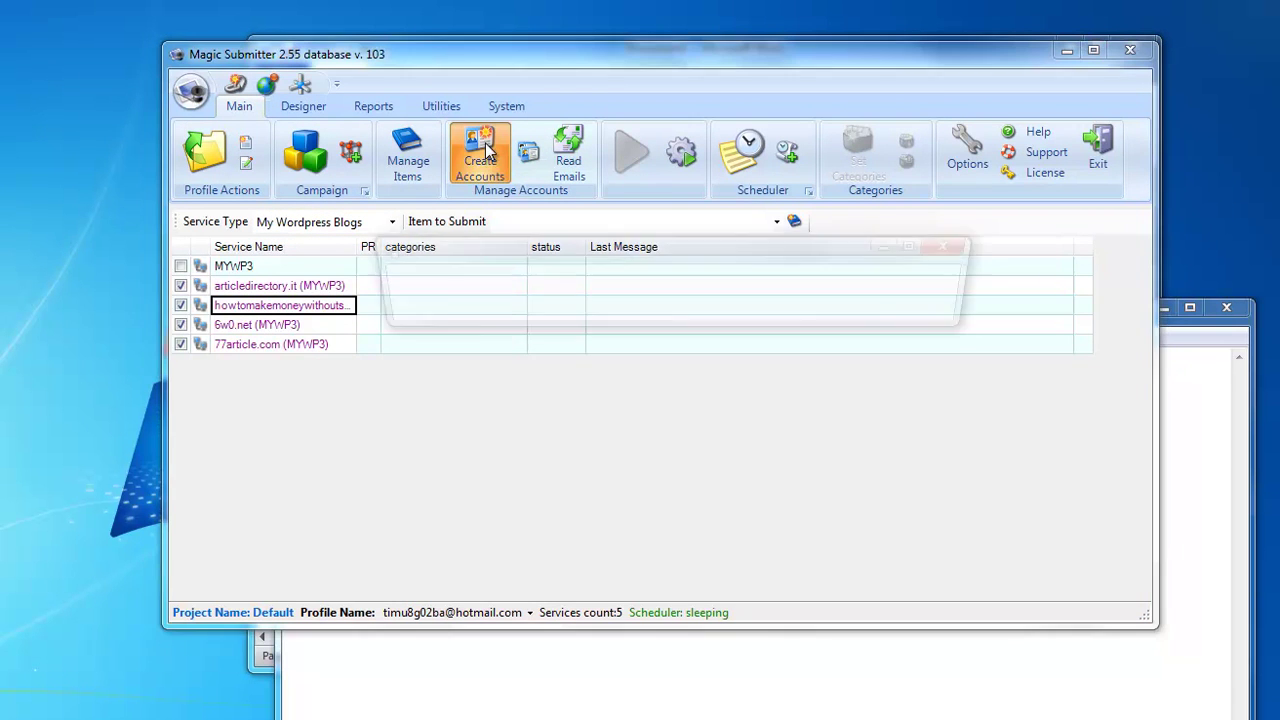
{"action": "left_click_drag", "start_coordinate": [472, 248], "coordinate": [429, 448]}
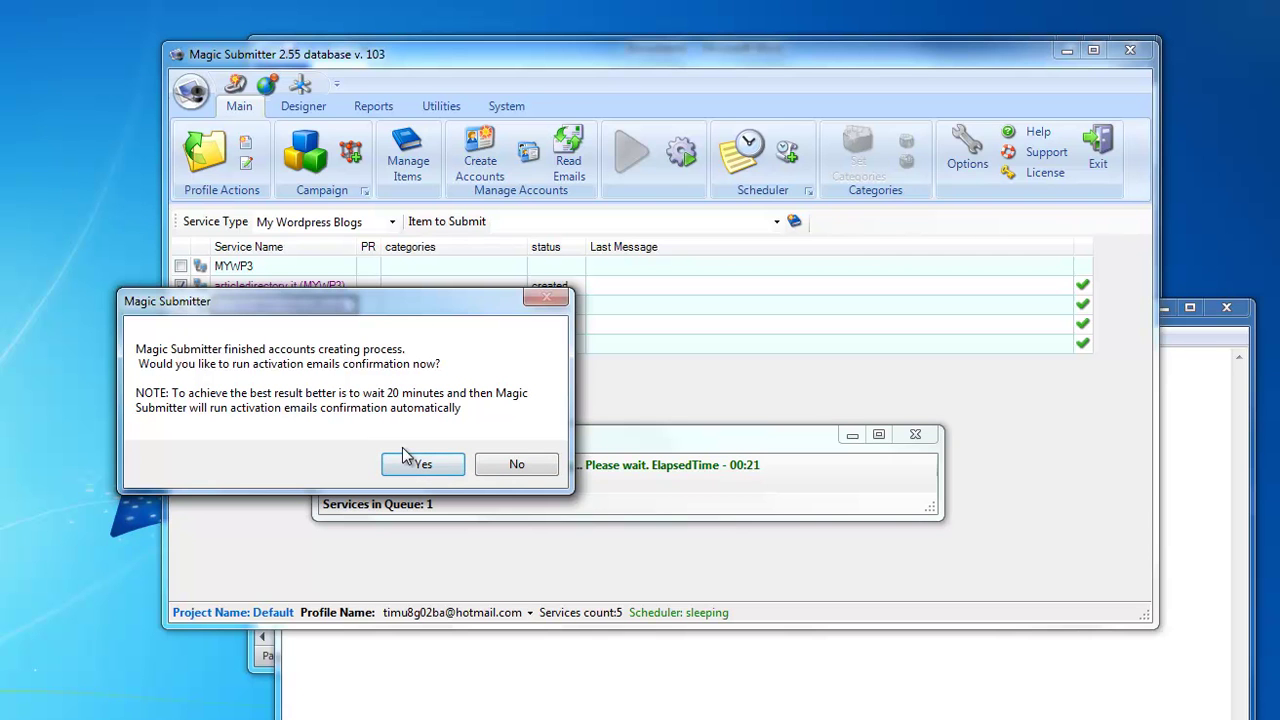
{"action": "left_click", "coordinate": [423, 465]}
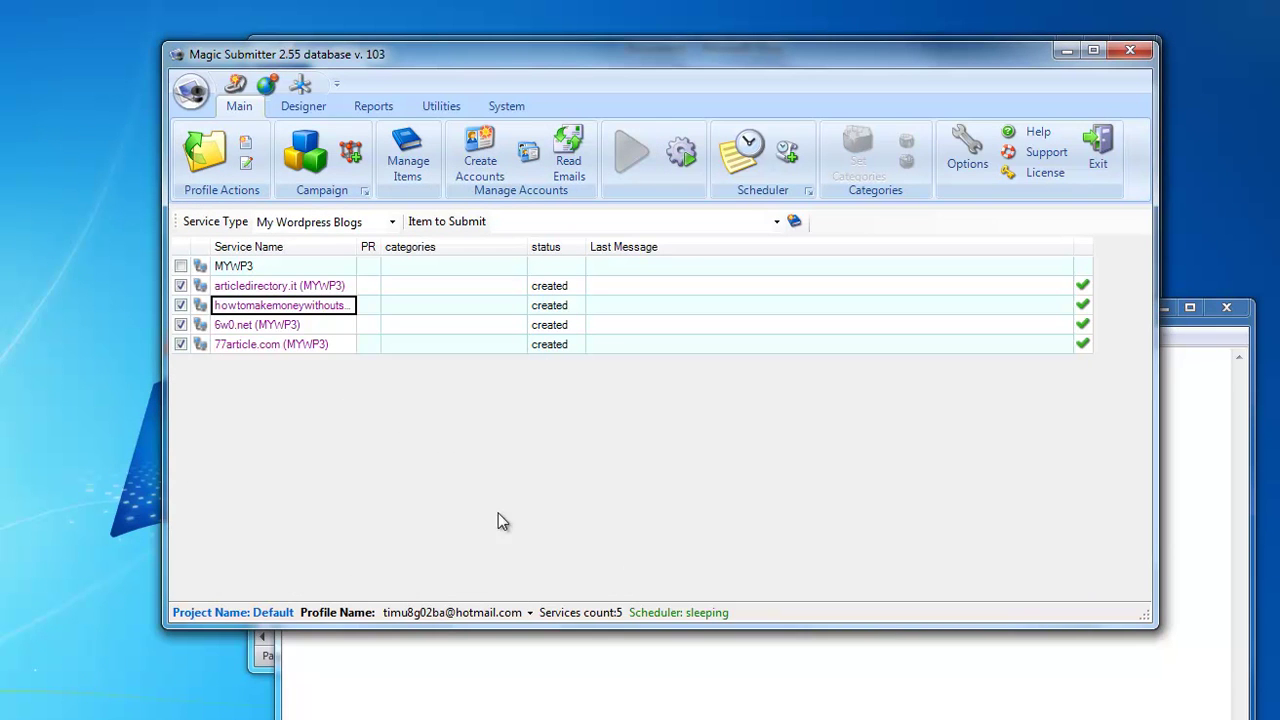
Check the login data of each of the four child sites and close each one without saving.
{"action": "double_click", "coordinate": [252, 286]}
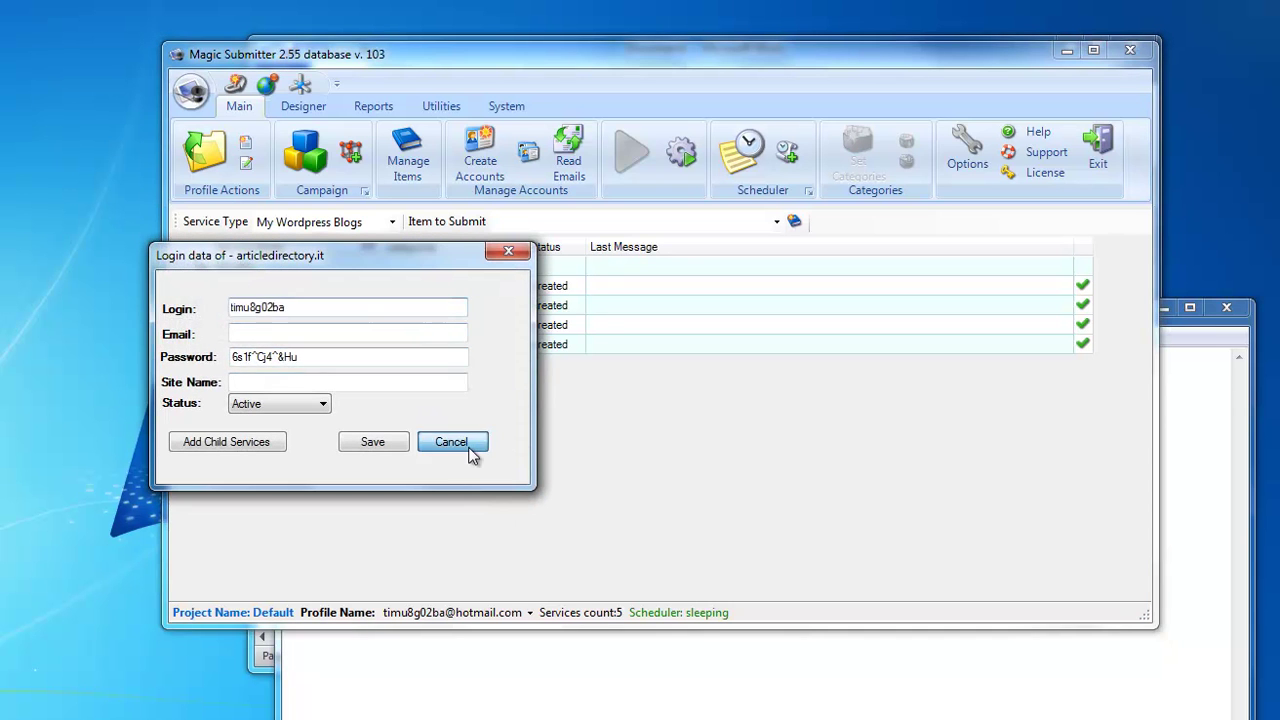
{"action": "left_click", "coordinate": [455, 443]}
{"action": "double_click", "coordinate": [265, 305]}
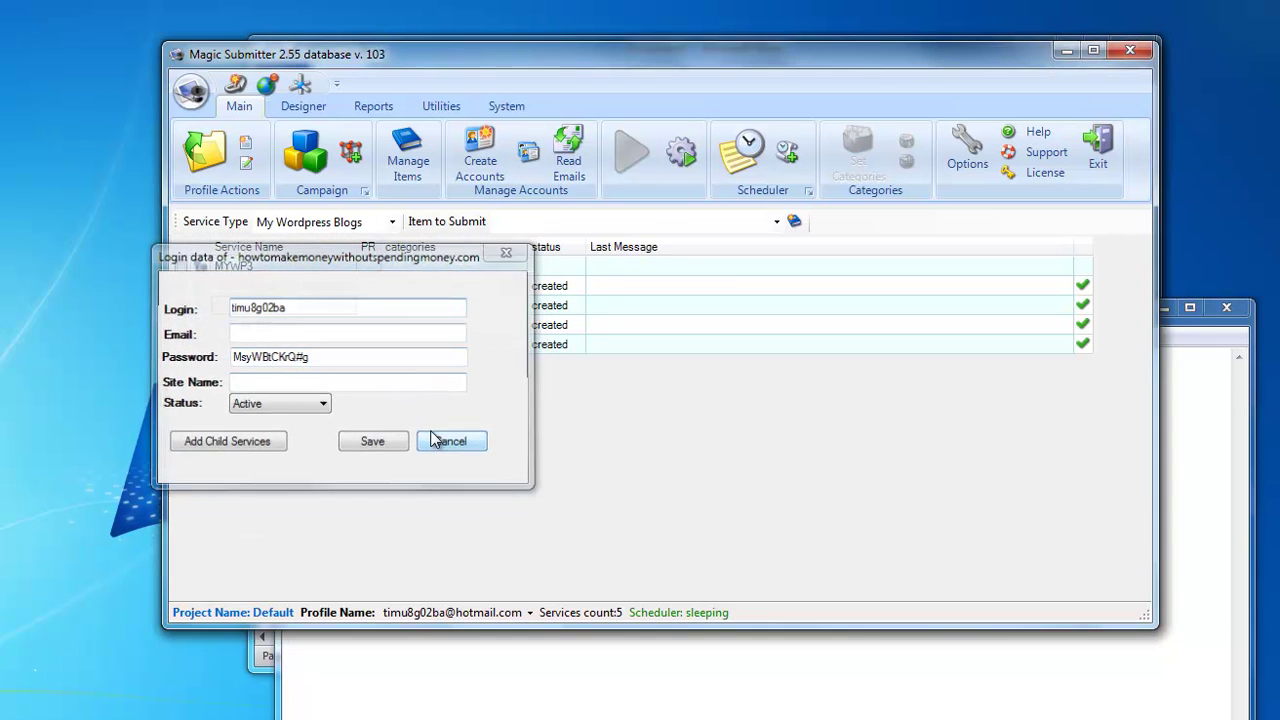
{"action": "left_click", "coordinate": [445, 441]}
{"action": "double_click", "coordinate": [255, 325]}
{"action": "left_click", "coordinate": [468, 441]}
{"action": "double_click", "coordinate": [250, 344]}
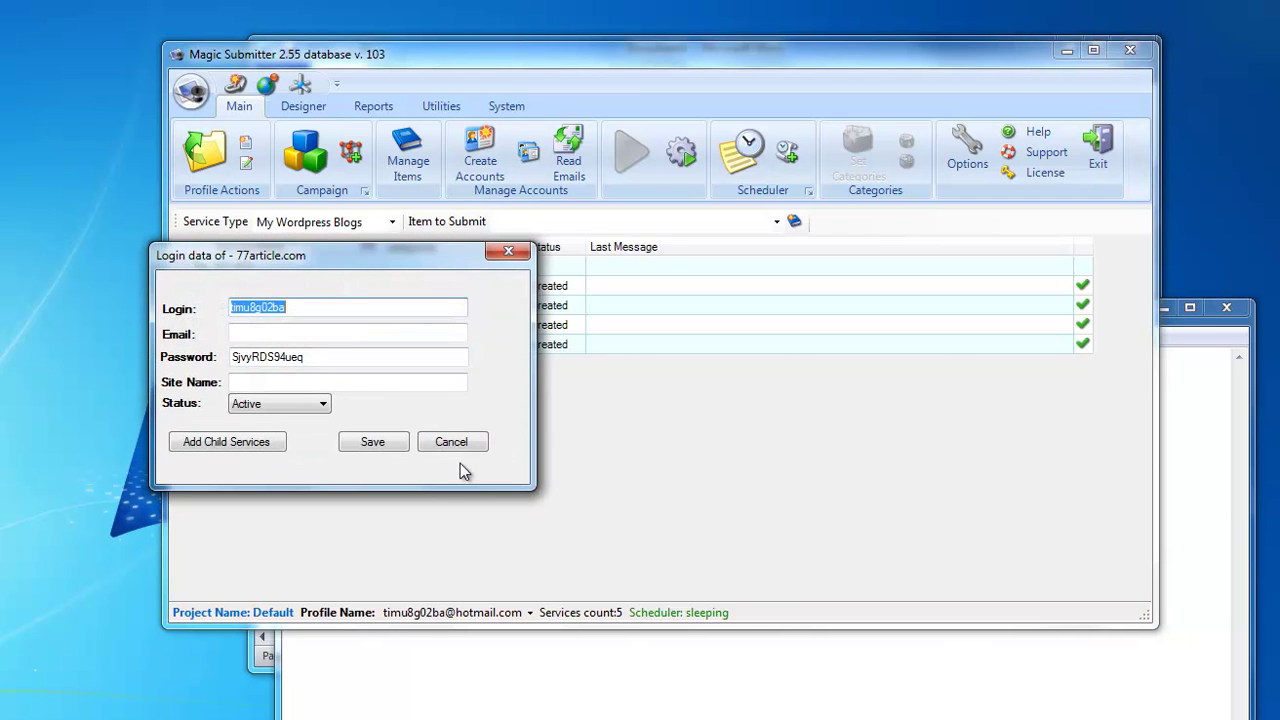
{"action": "left_click", "coordinate": [466, 443]}
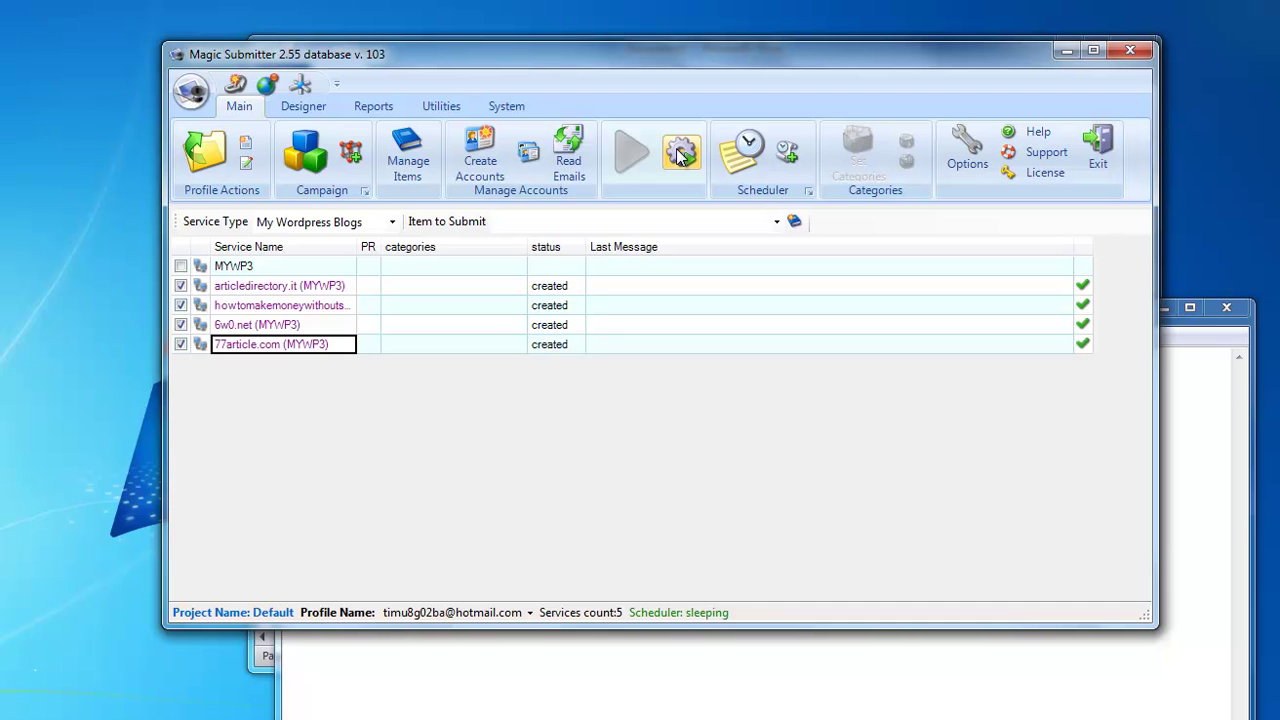
Run the user command on the four marked child sites and reload the My Wordpress Blogs service list.
{"action": "left_click", "coordinate": [680, 153]}
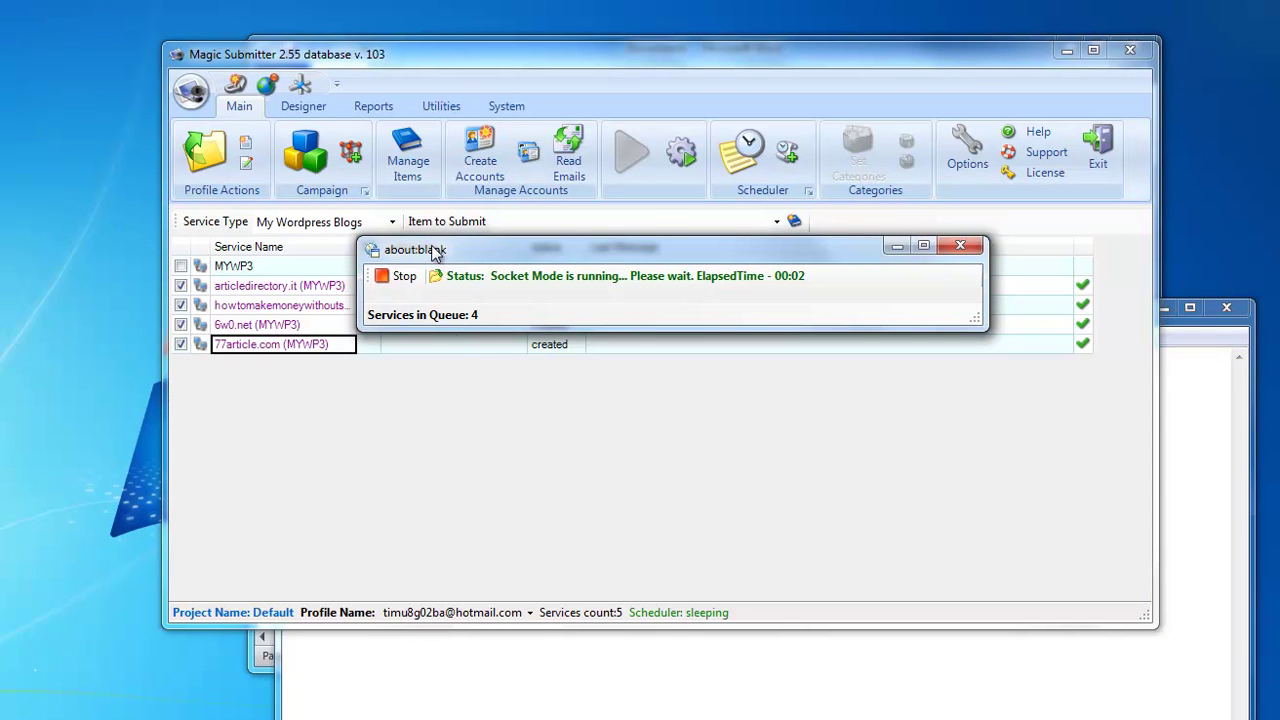
{"action": "left_click_drag", "start_coordinate": [433, 249], "coordinate": [410, 442]}
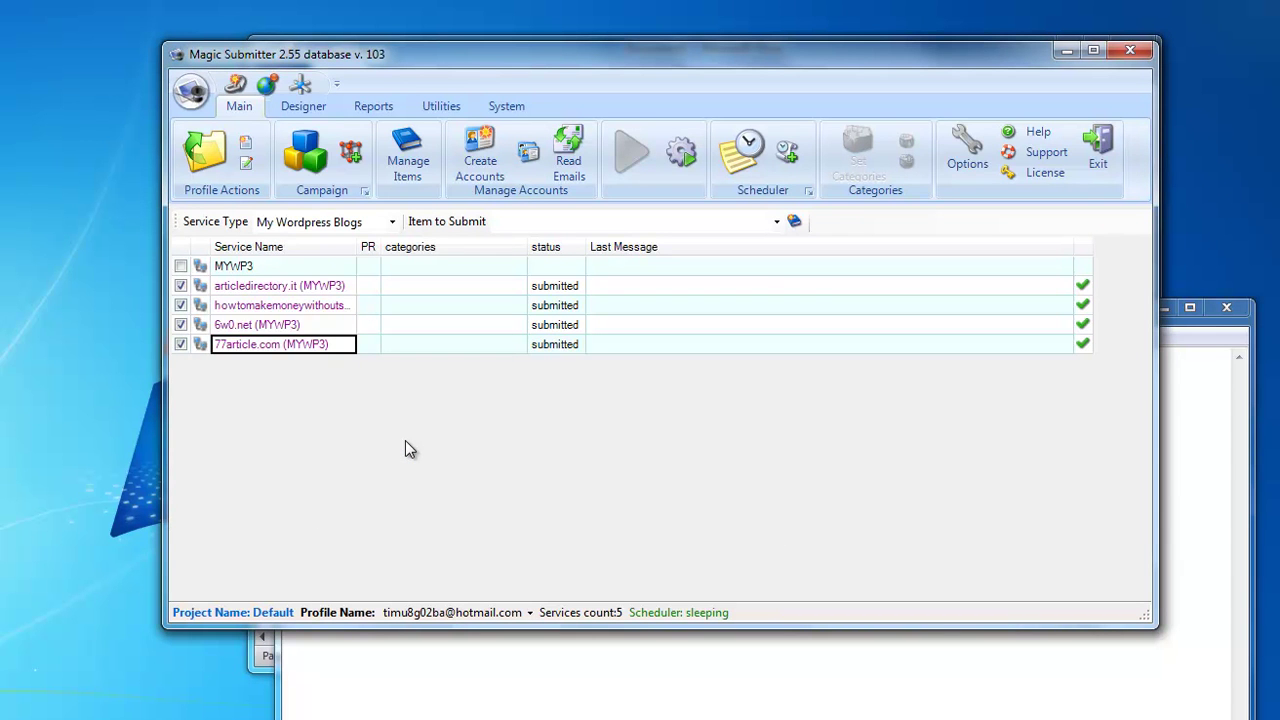
{"action": "left_click", "coordinate": [296, 221]}
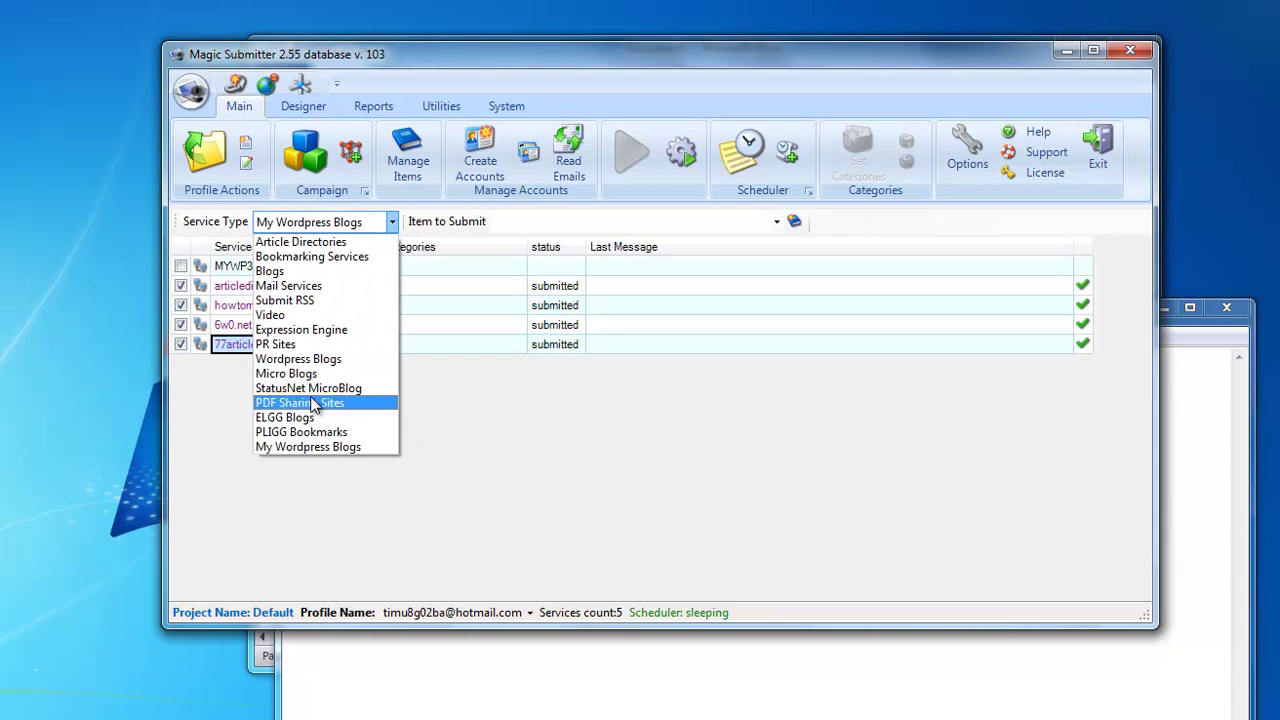
{"action": "left_click", "coordinate": [308, 447]}
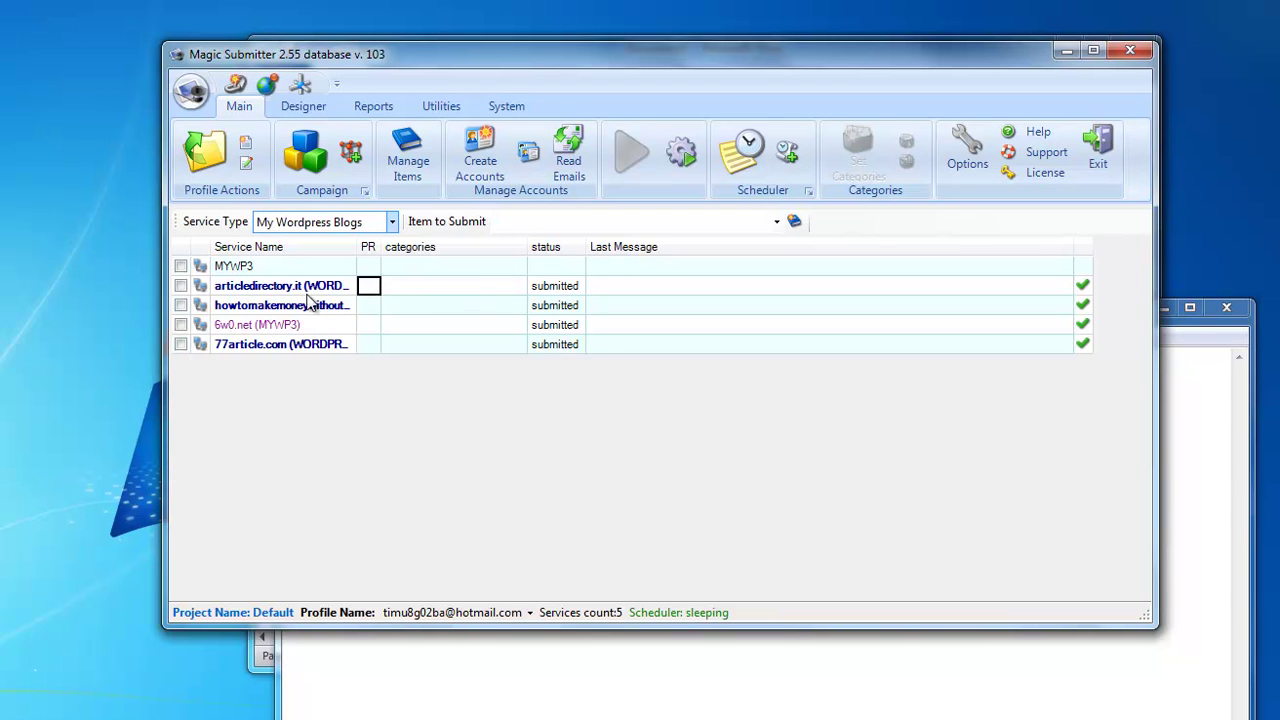
Examine the category lists of articledirectory.it and 77article.com and close them without choosing a category.
{"action": "left_click", "coordinate": [508, 285]}
{"action": "left_click", "coordinate": [517, 286]}
{"action": "scroll", "coordinate": [330, 305], "scroll_direction": "down", "scroll_amount": 10}
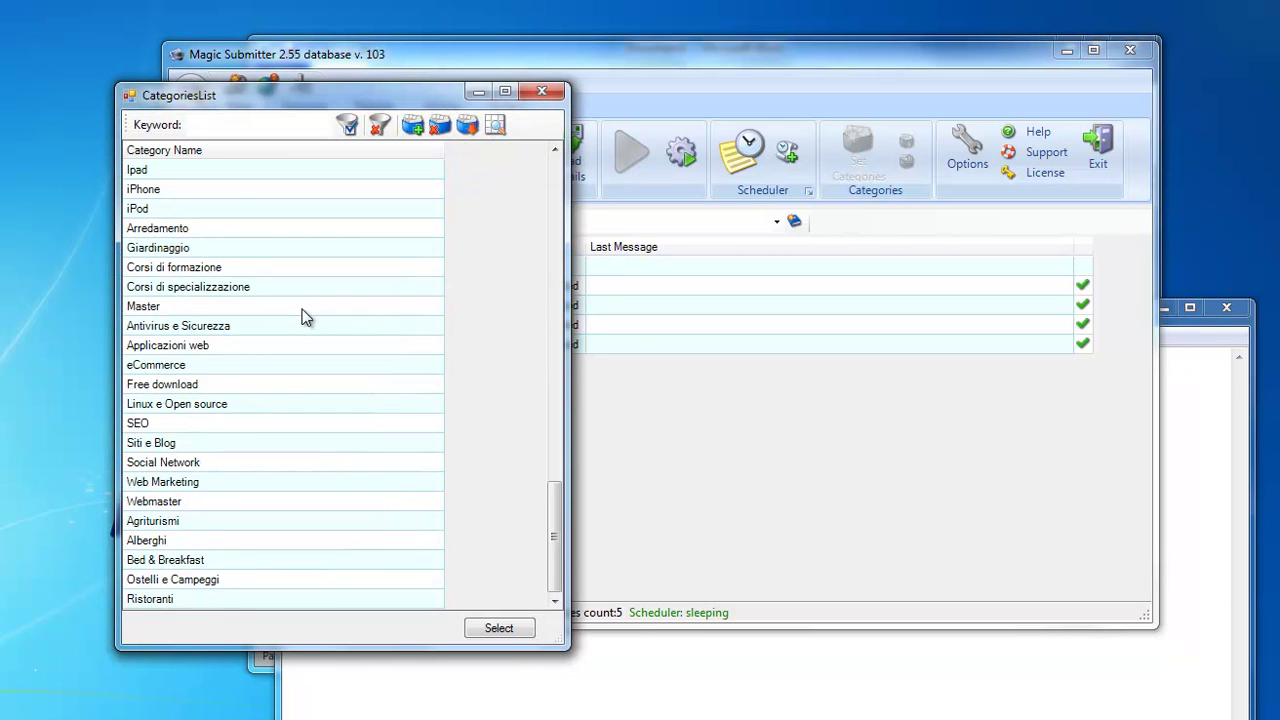
{"action": "scroll", "coordinate": [300, 306], "scroll_direction": "up", "scroll_amount": 20}
{"action": "scroll", "coordinate": [277, 420], "scroll_direction": "down", "scroll_amount": 13}
{"action": "scroll", "coordinate": [228, 250], "scroll_direction": "up", "scroll_amount": 6}
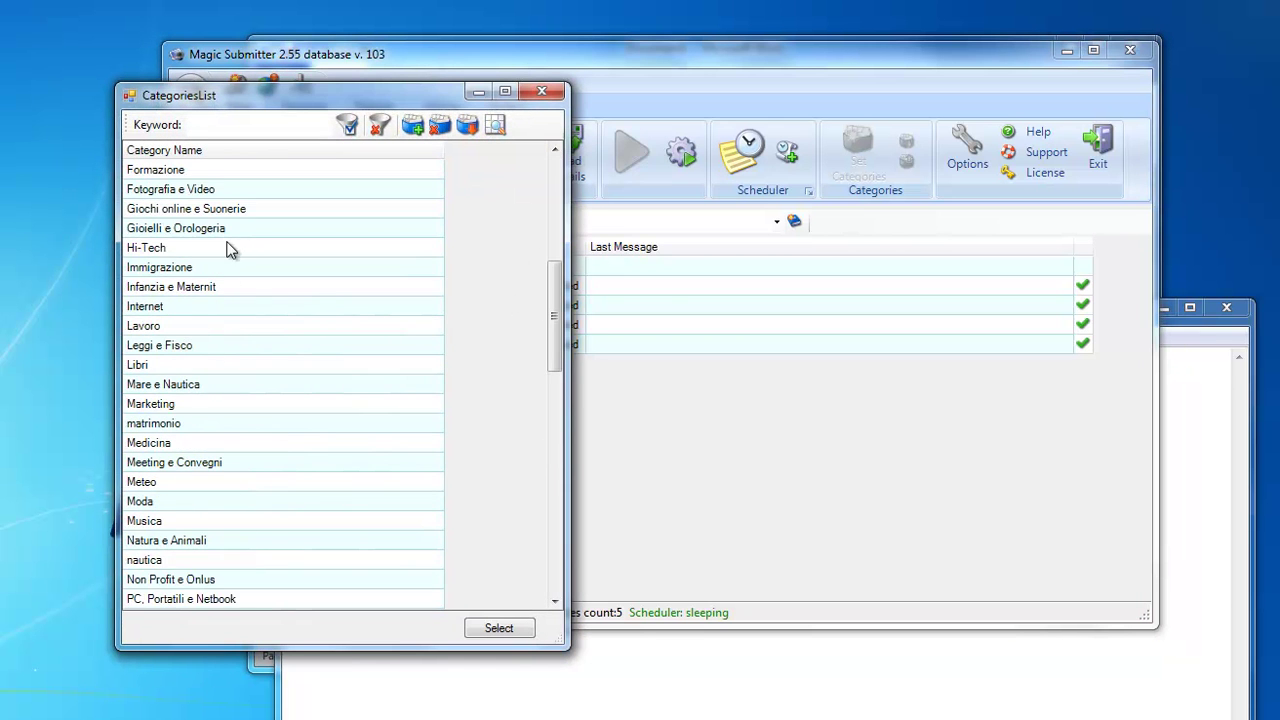
{"action": "scroll", "coordinate": [228, 250], "scroll_direction": "down", "scroll_amount": 14}
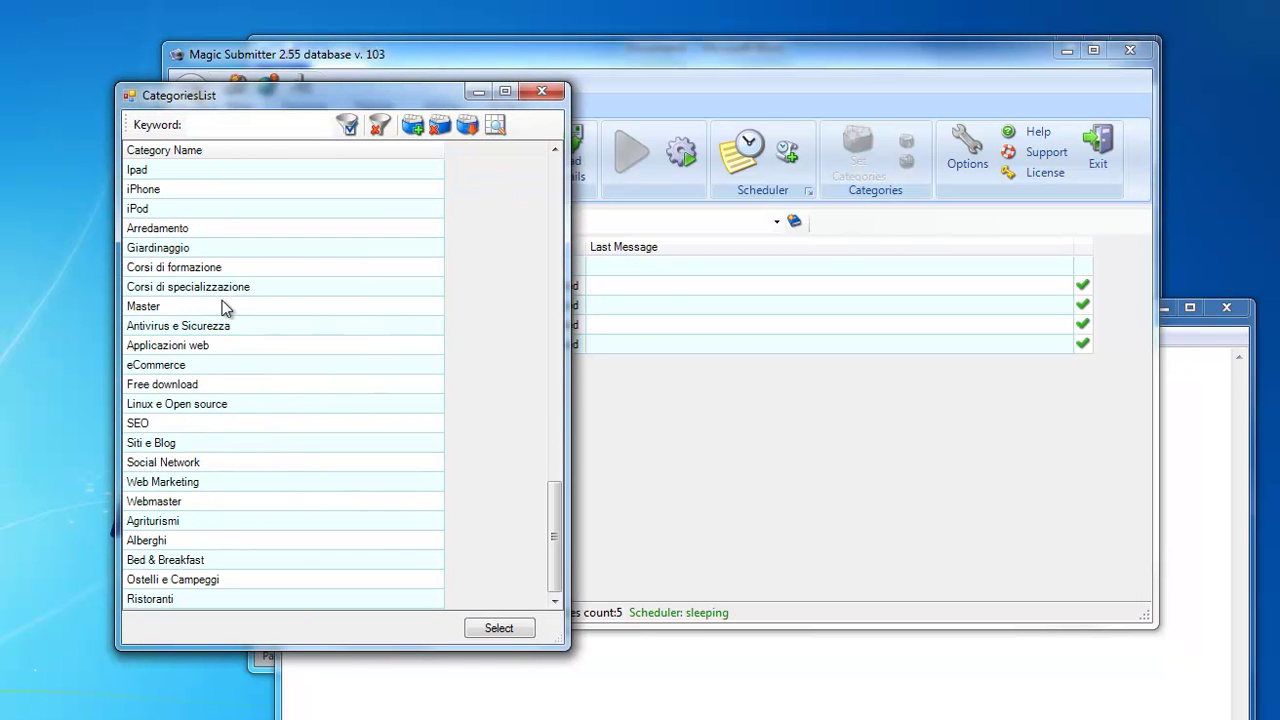
{"action": "left_click", "coordinate": [542, 93]}
{"action": "left_click", "coordinate": [517, 344]}
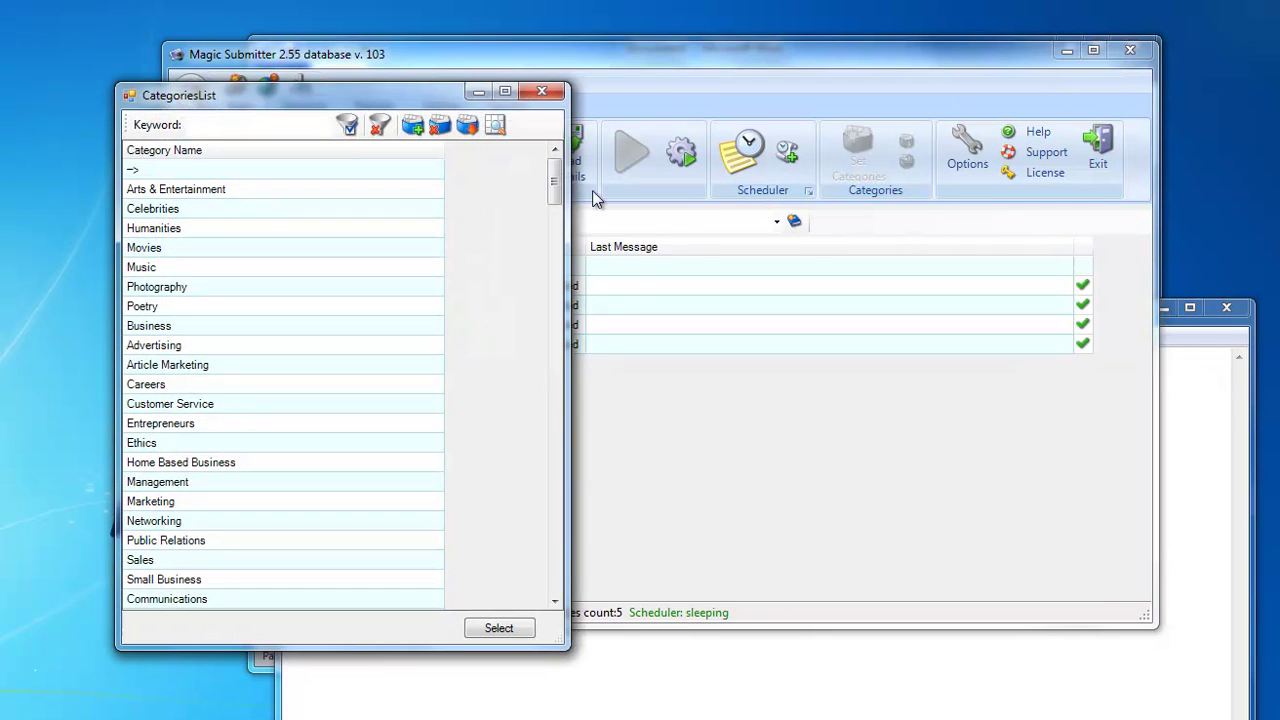
{"action": "key", "text": "Escape"}
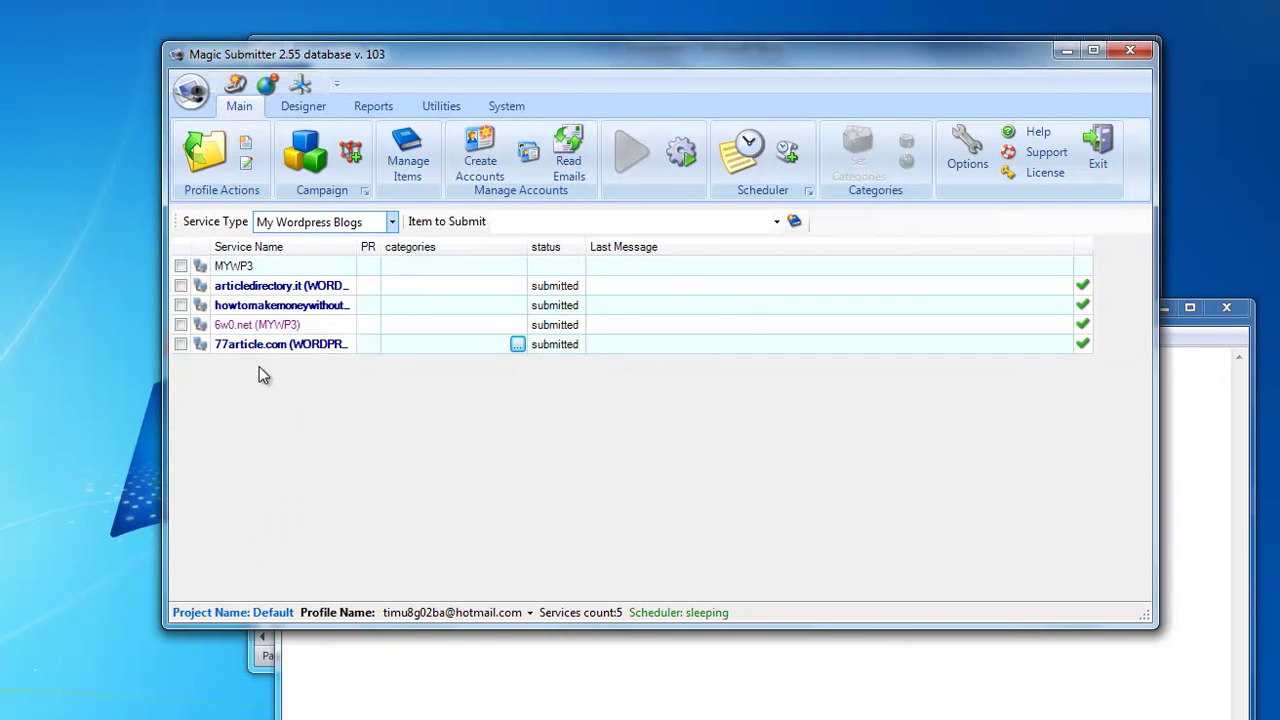
Run the user command again for 6w0.net only and reload the My Wordpress Blogs service list.
{"action": "key", "text": "Up"}
{"action": "left_click", "coordinate": [181, 325]}
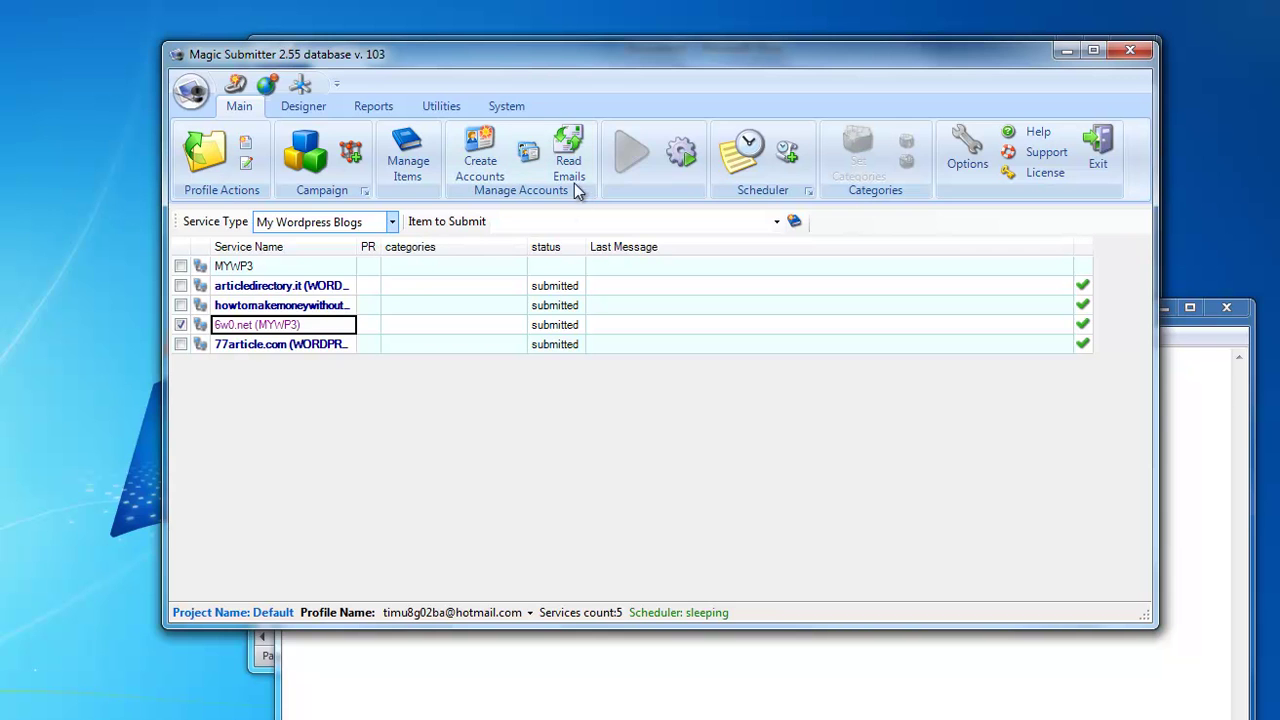
{"action": "left_click", "coordinate": [631, 151]}
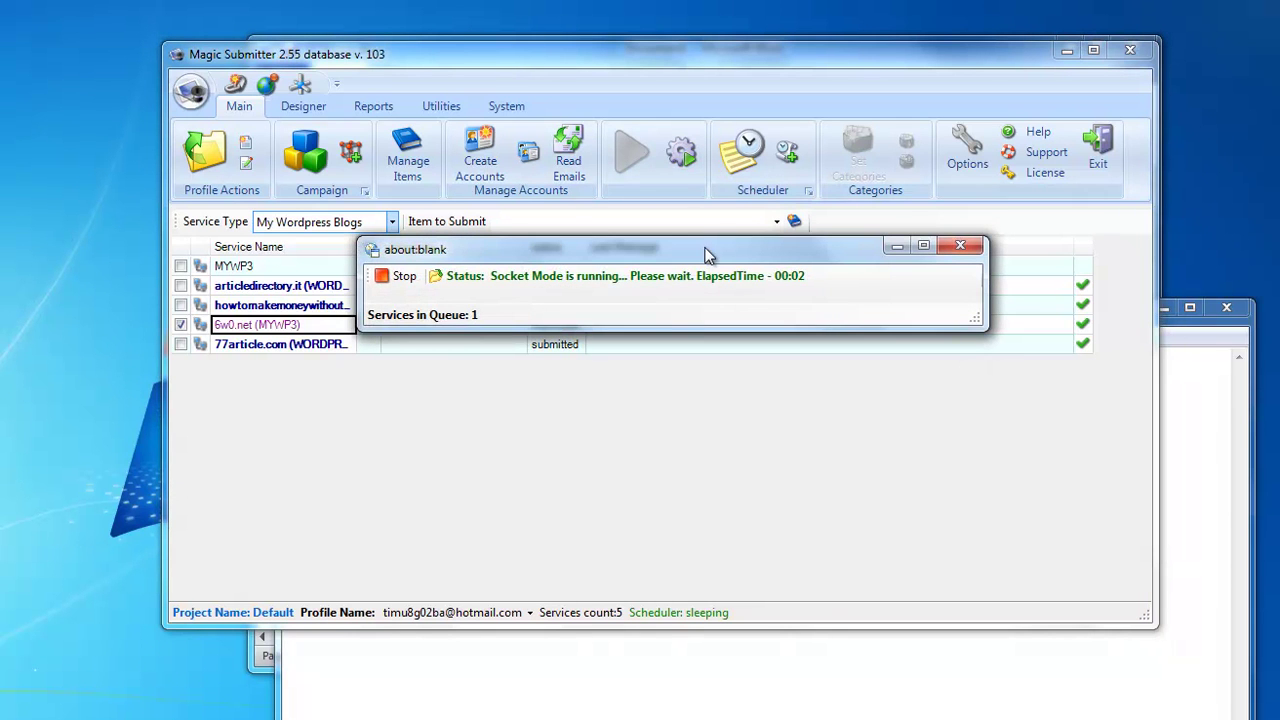
{"action": "left_click_drag", "start_coordinate": [663, 250], "coordinate": [613, 85]}
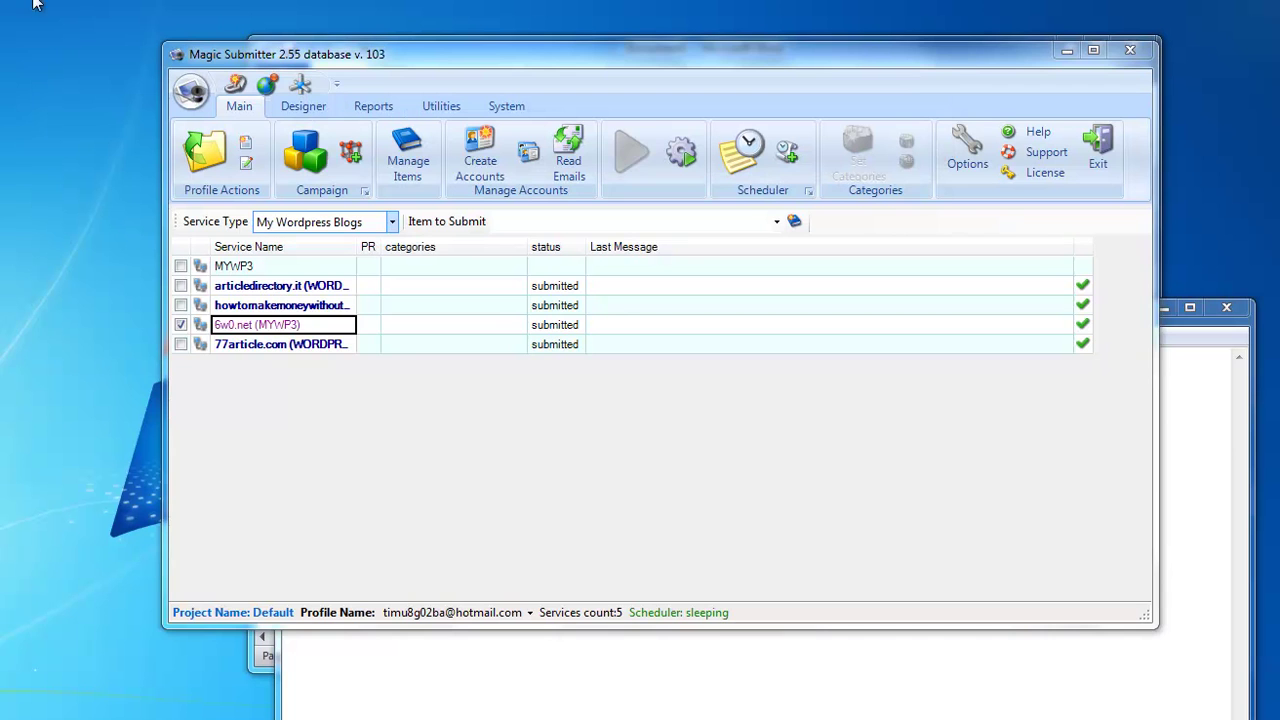
{"action": "left_click", "coordinate": [314, 221]}
{"action": "left_click", "coordinate": [310, 450]}
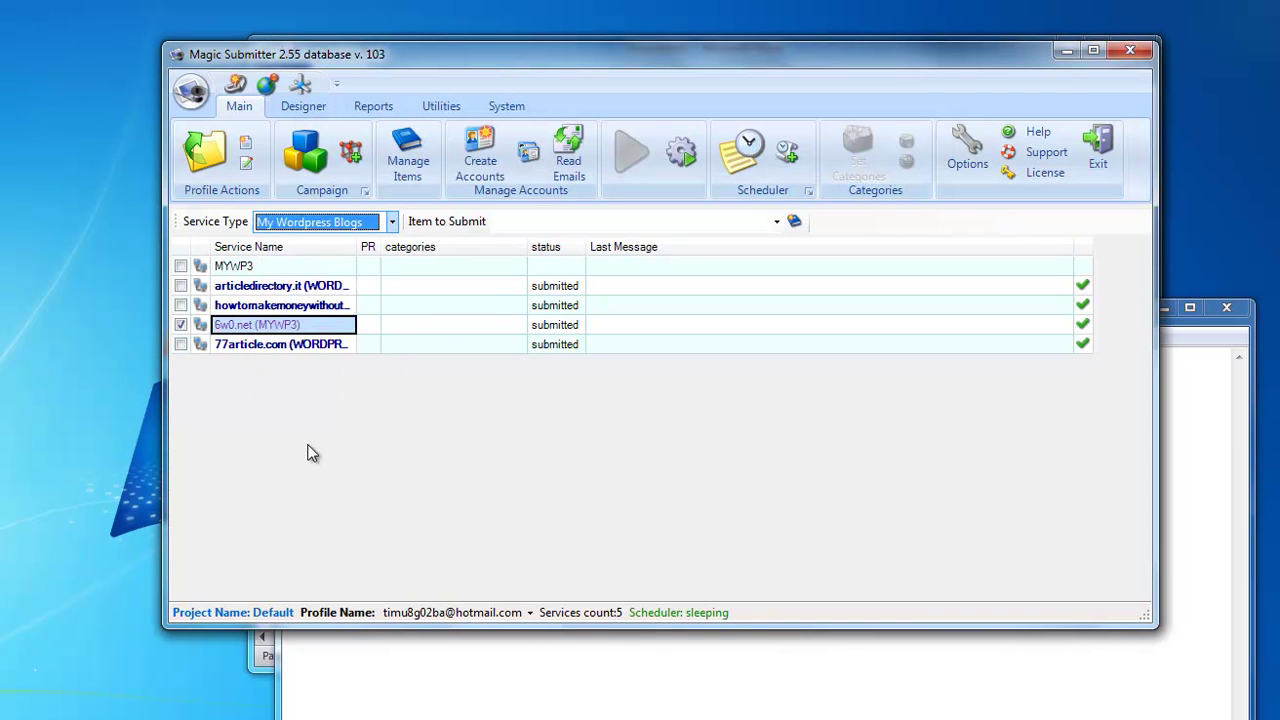
Examine the category list of 6w0.net and close it without choosing a category.
{"action": "left_click", "coordinate": [496, 320]}
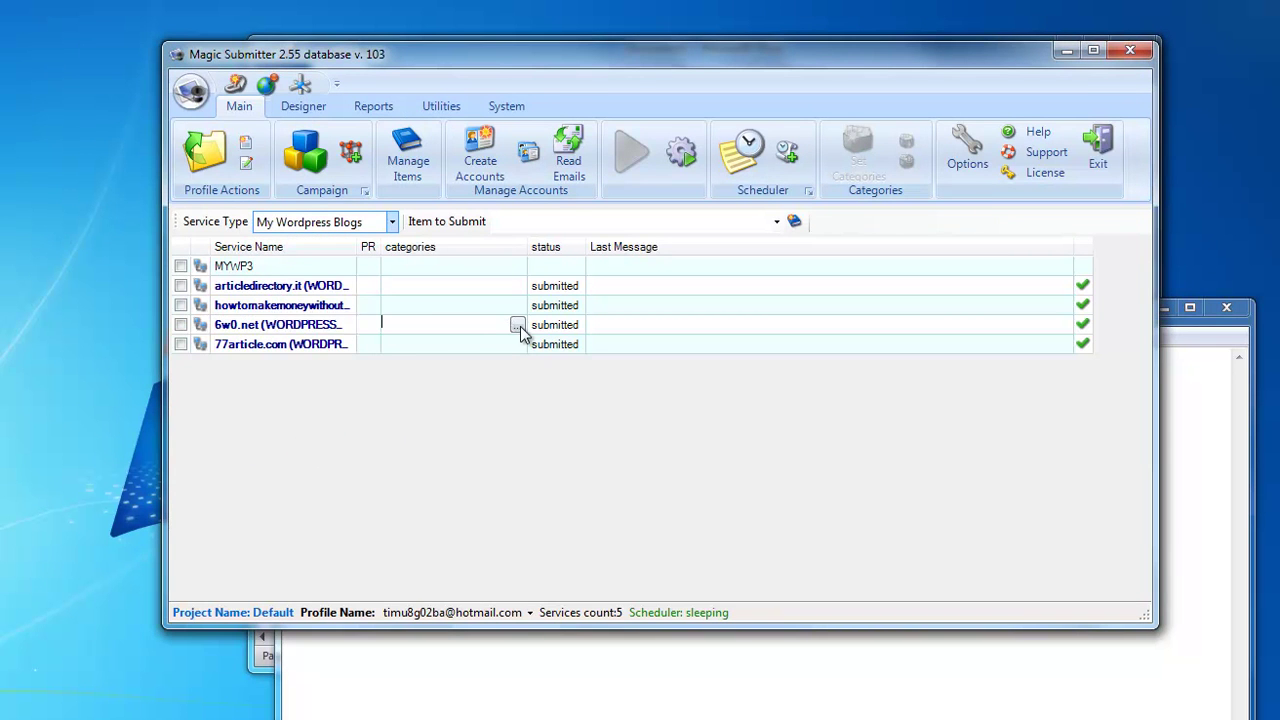
{"action": "left_click", "coordinate": [517, 325]}
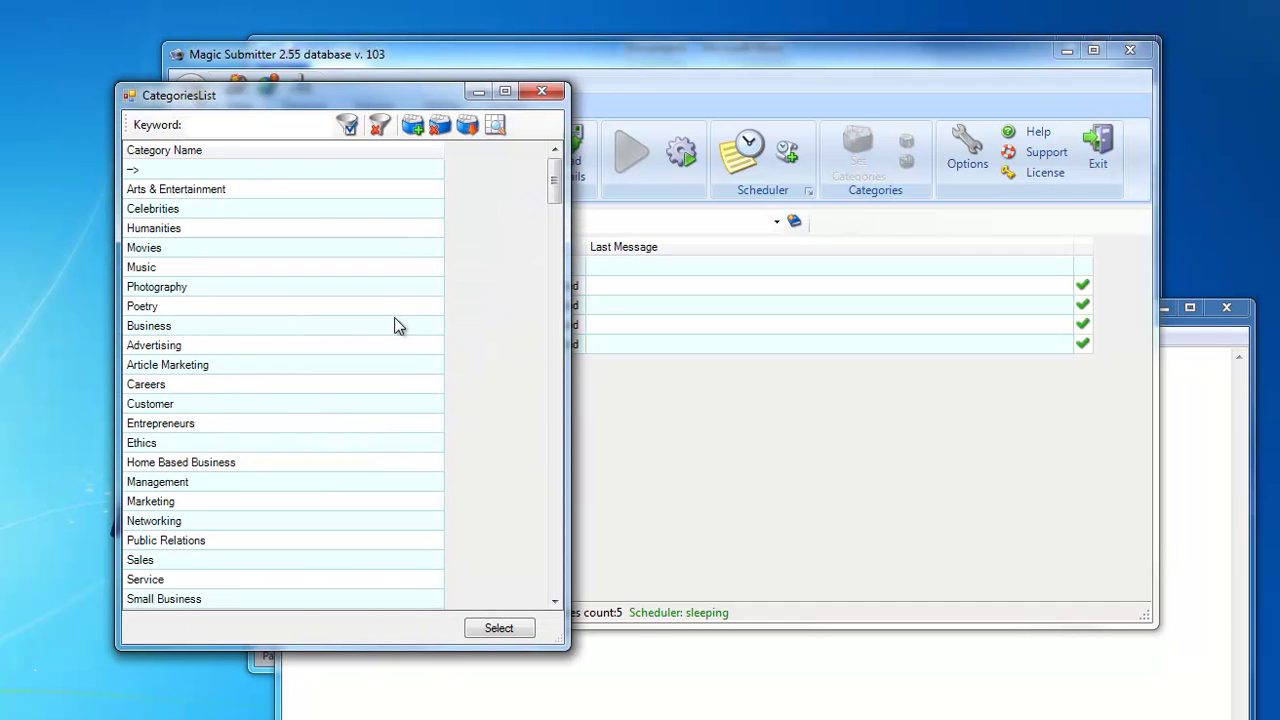
{"action": "left_click", "coordinate": [537, 92]}
{"action": "left_click", "coordinate": [272, 324]}
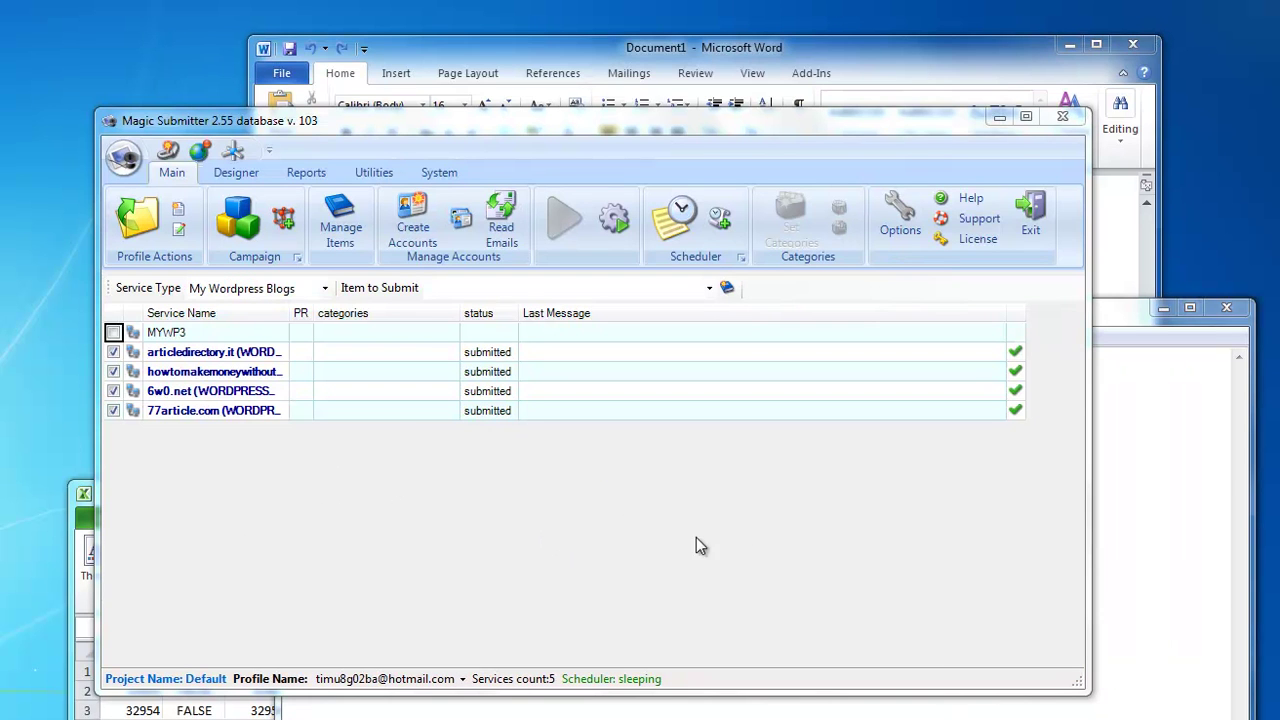
Switch to the Word notes and examine the ServiceName|Email|Login|Password format used for importing login data.
{"action": "left_click", "coordinate": [240, 174]}
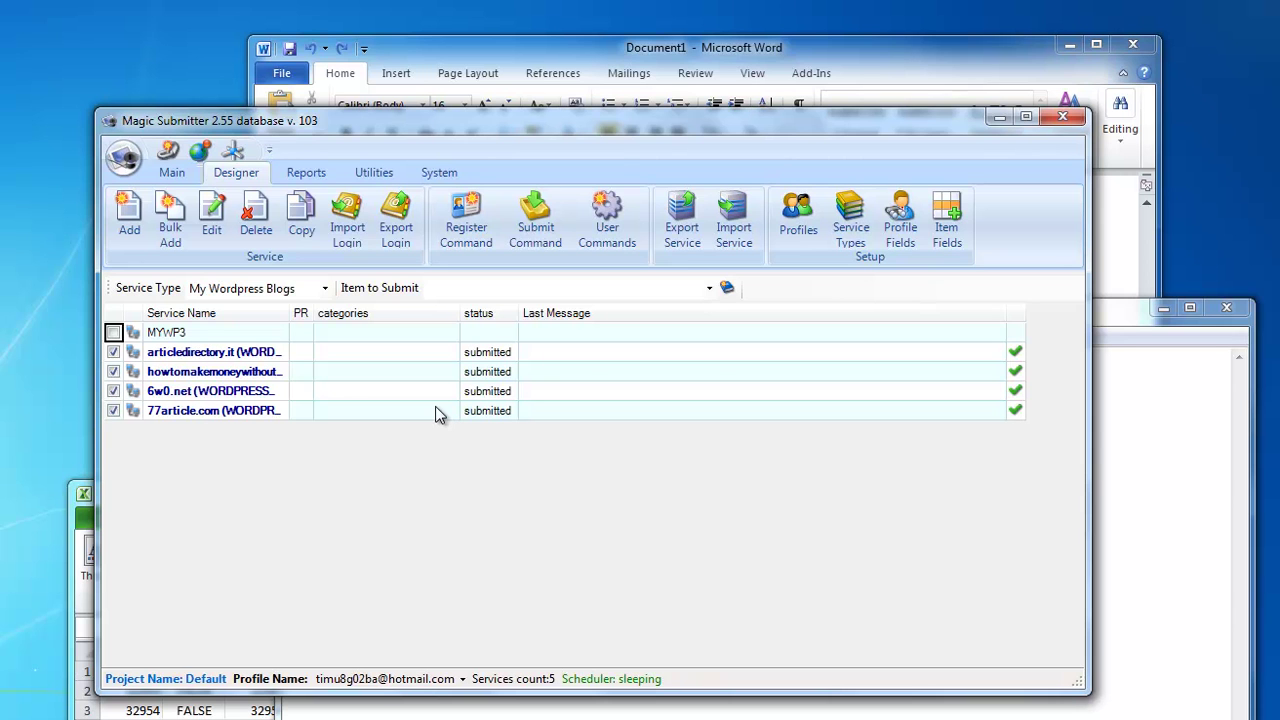
{"action": "key", "text": "alt+Tab"}
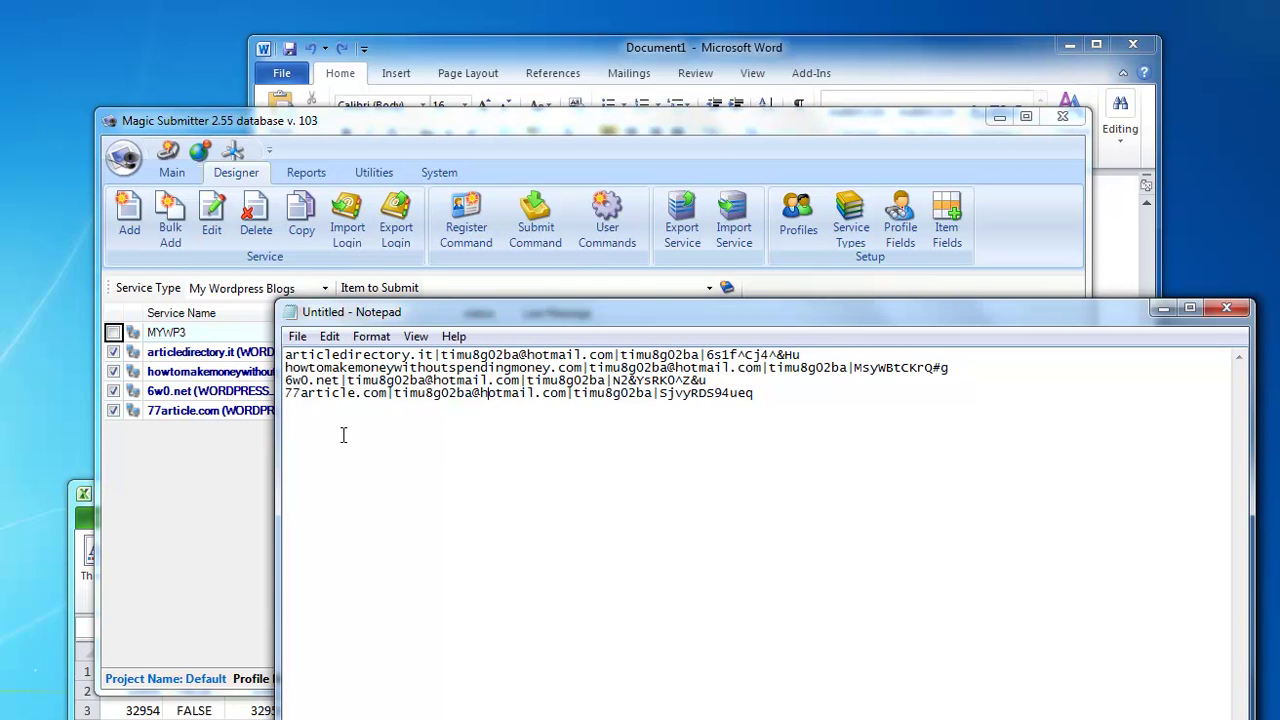
{"action": "key", "text": "alt+Tab"}
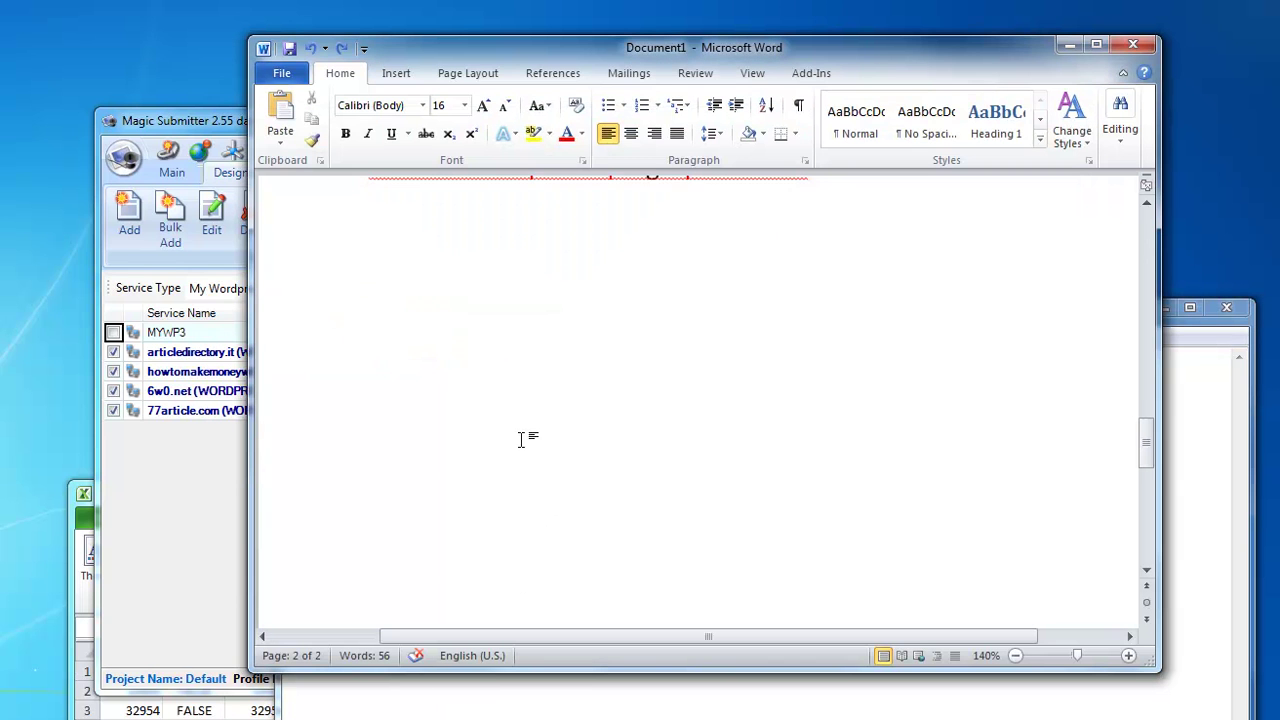
{"action": "scroll", "coordinate": [523, 437], "scroll_direction": "up", "scroll_amount": 3}
{"action": "left_click_drag", "start_coordinate": [367, 362], "coordinate": [540, 362]}
{"action": "left_click", "coordinate": [529, 360]}
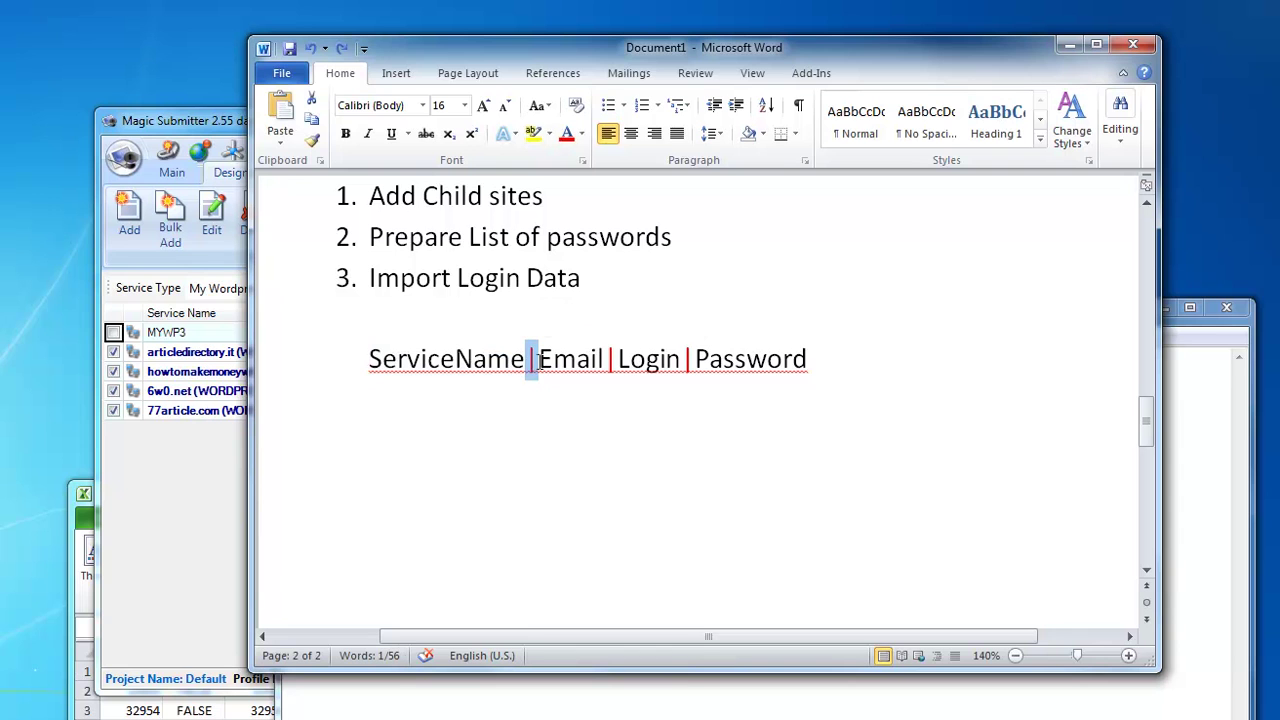
{"action": "left_click", "coordinate": [554, 360]}
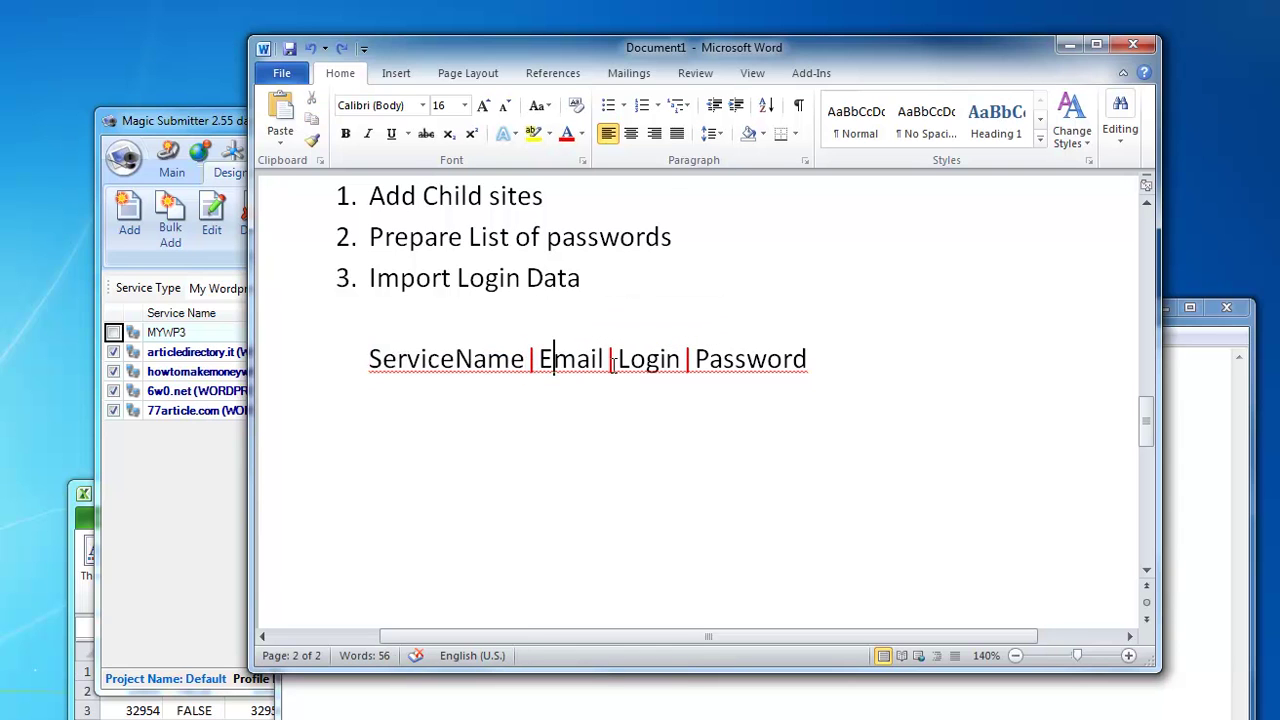
{"action": "left_click", "coordinate": [646, 360]}
{"action": "left_click_drag", "start_coordinate": [681, 360], "coordinate": [694, 362]}
{"action": "left_click", "coordinate": [768, 358]}
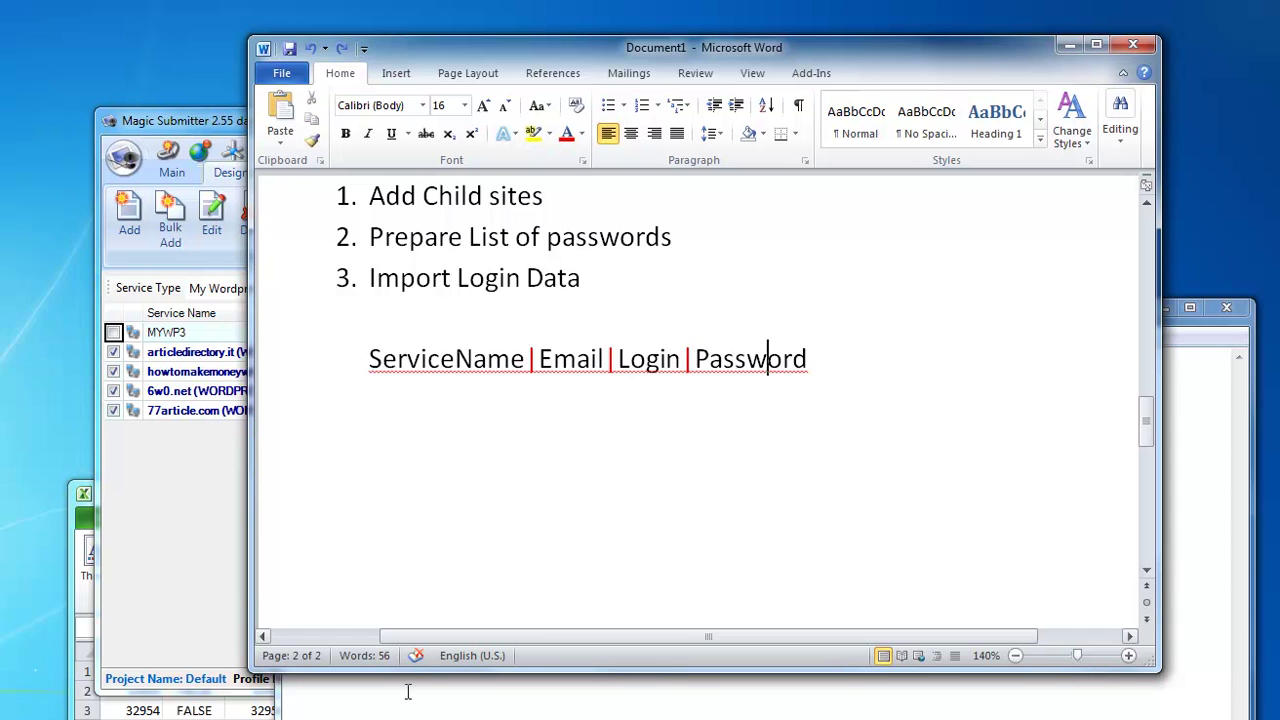
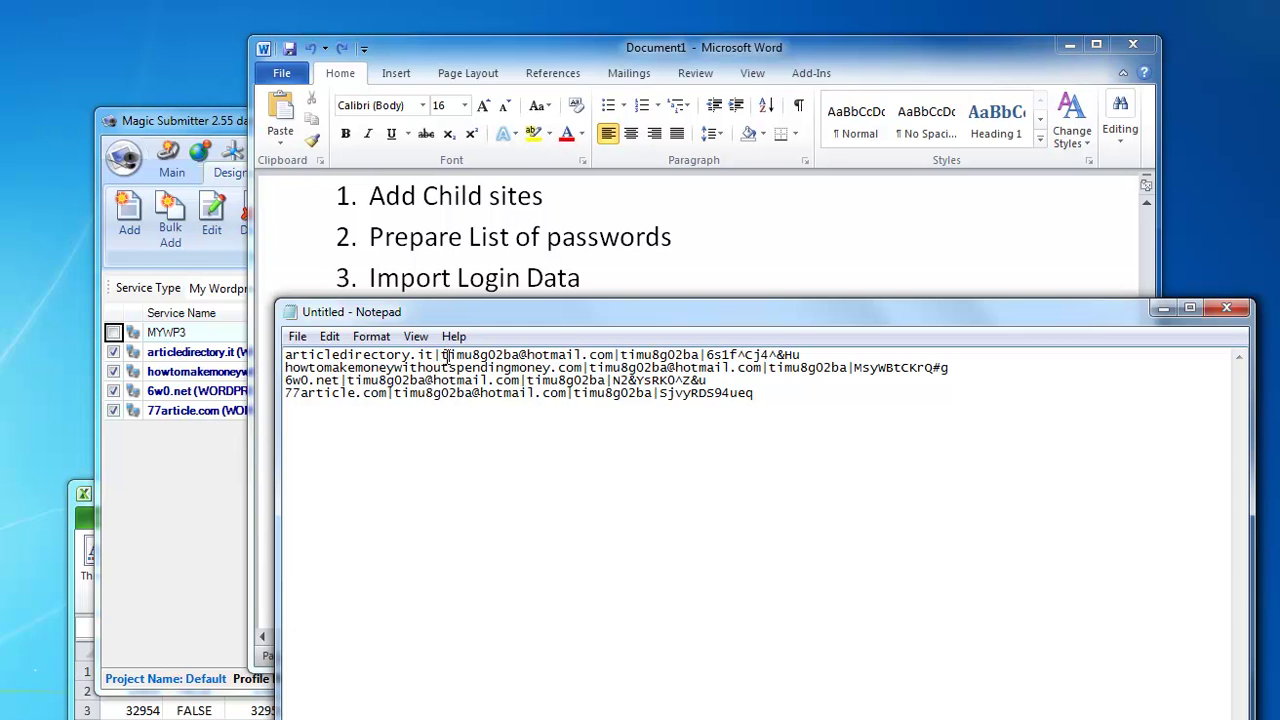
In Notepad, check the e-mail and login fields of the articledirectory.it line and copy the whole list of login data.
{"action": "left_click_drag", "start_coordinate": [441, 355], "coordinate": [622, 355]}
{"action": "double_click", "coordinate": [662, 356]}
{"action": "left_click", "coordinate": [704, 355]}
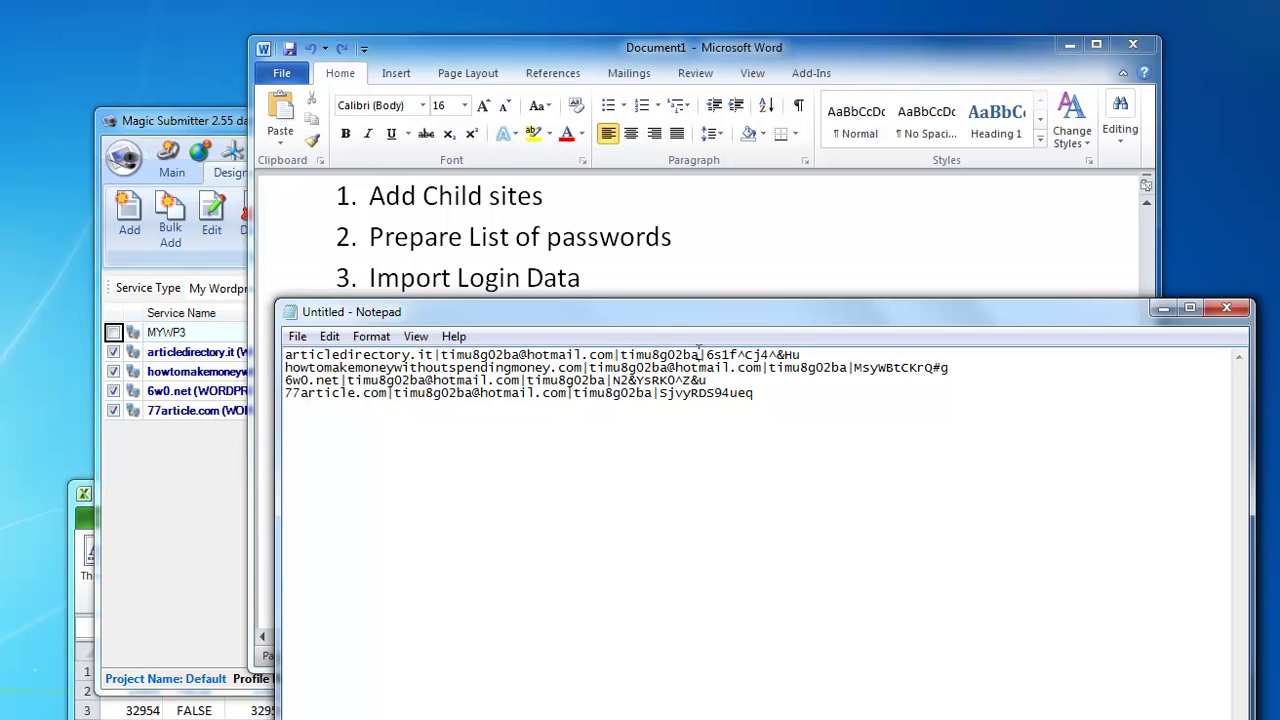
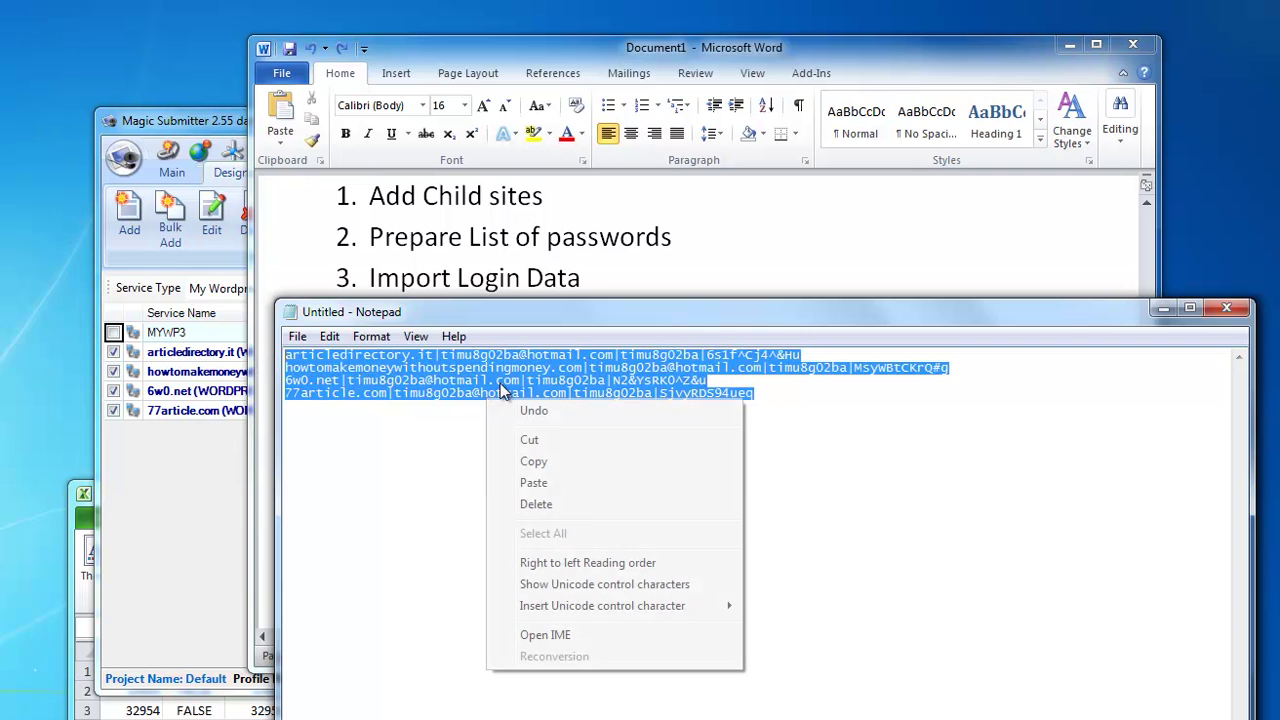
{"action": "left_click", "coordinate": [535, 461]}
Switch to Magic Submitter and import the copied login data, including the account passwords, for the four child sites.
{"action": "left_click", "coordinate": [159, 500]}
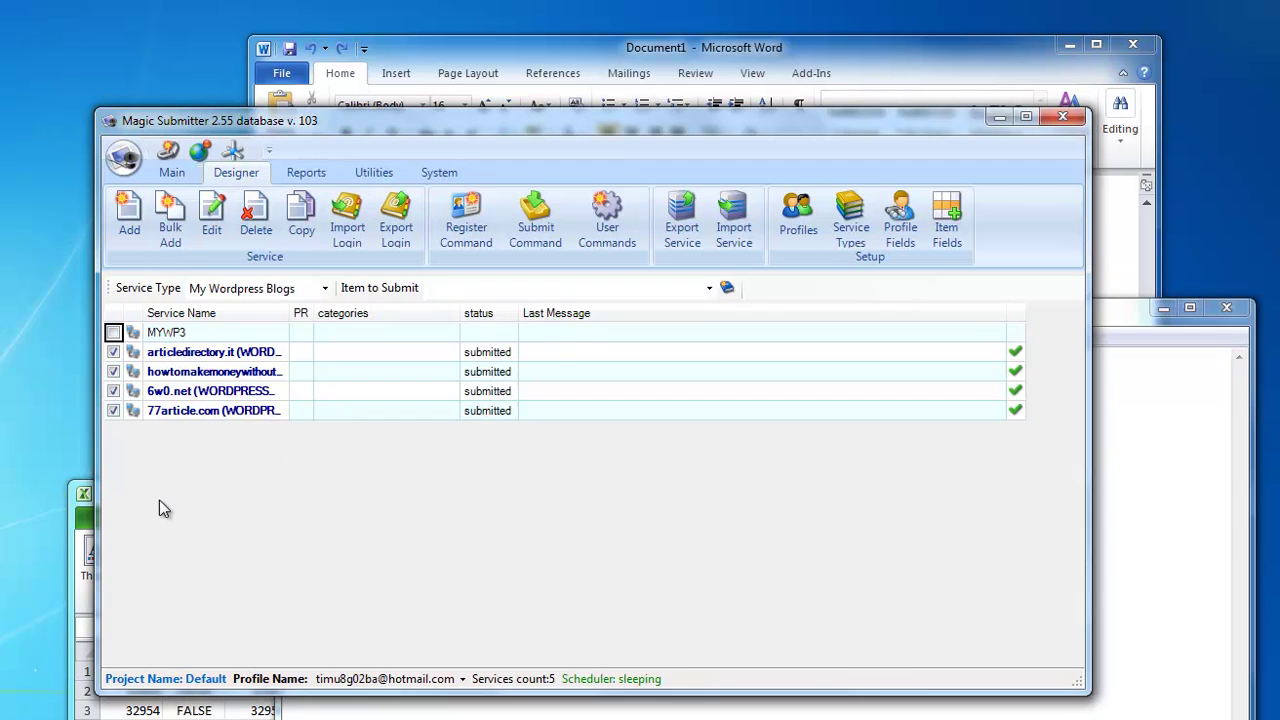
{"action": "left_click", "coordinate": [347, 212]}
{"action": "left_click_drag", "start_coordinate": [259, 181], "coordinate": [409, 251]}
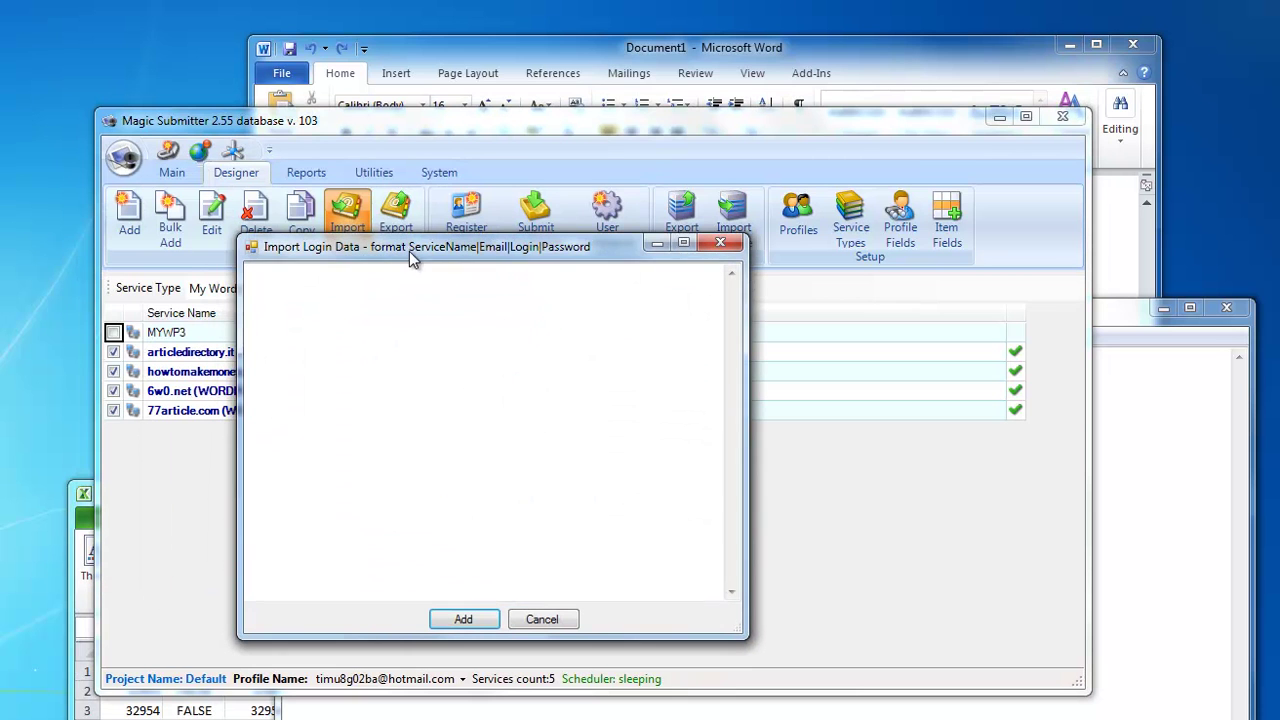
{"action": "right_click", "coordinate": [359, 308]}
{"action": "left_click", "coordinate": [447, 393]}
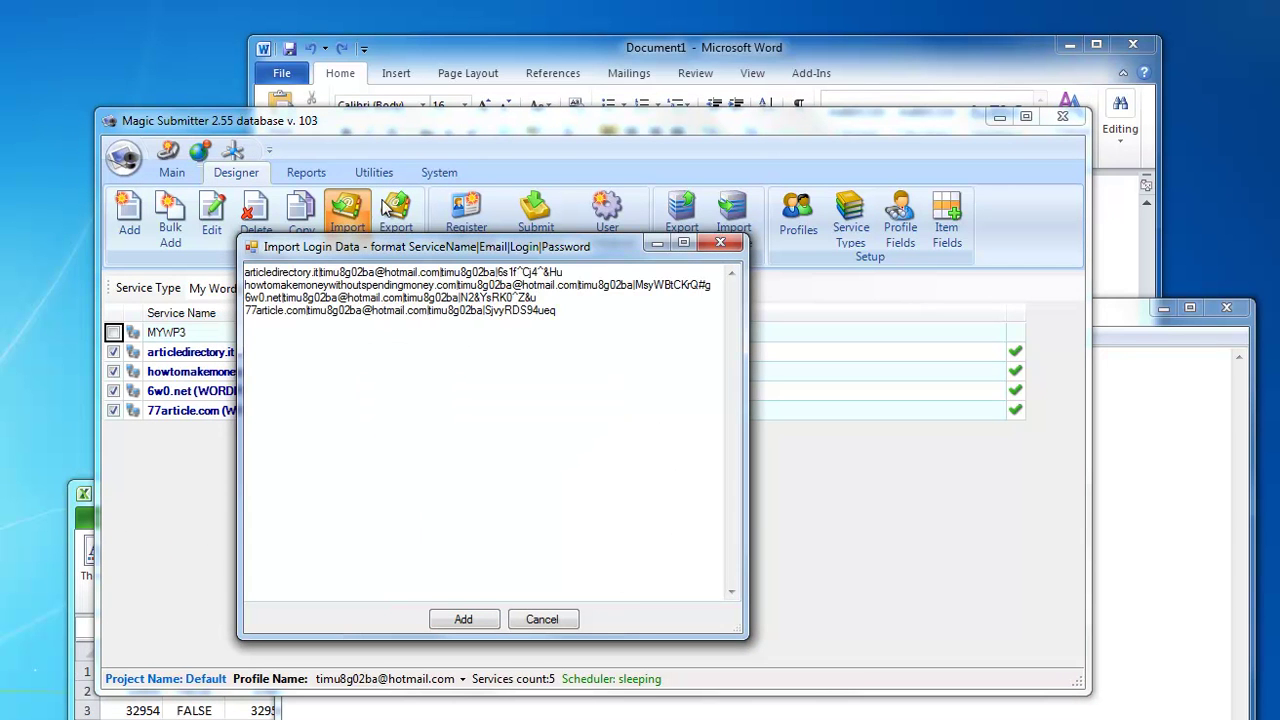
{"action": "left_click", "coordinate": [466, 619]}
Inspect the stored login data of articledirectory.it and close it without saving.
{"action": "left_click", "coordinate": [234, 373]}
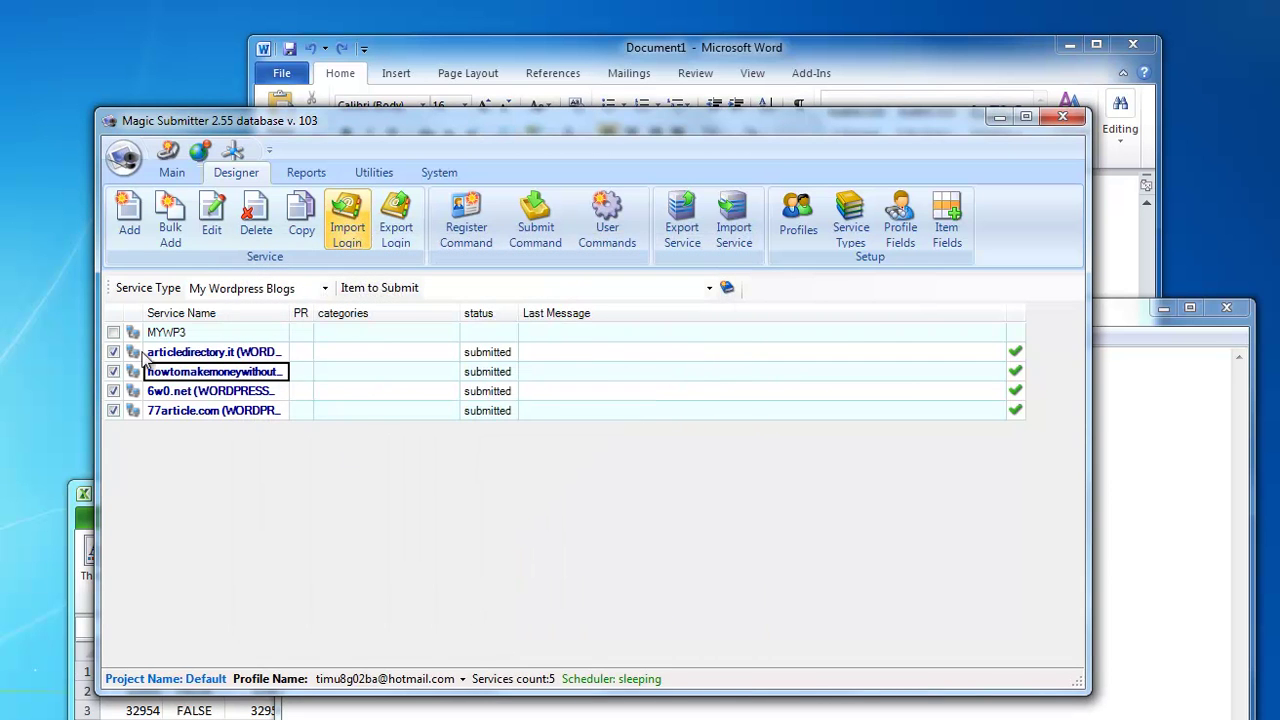
{"action": "left_click", "coordinate": [250, 356]}
{"action": "double_click", "coordinate": [250, 356]}
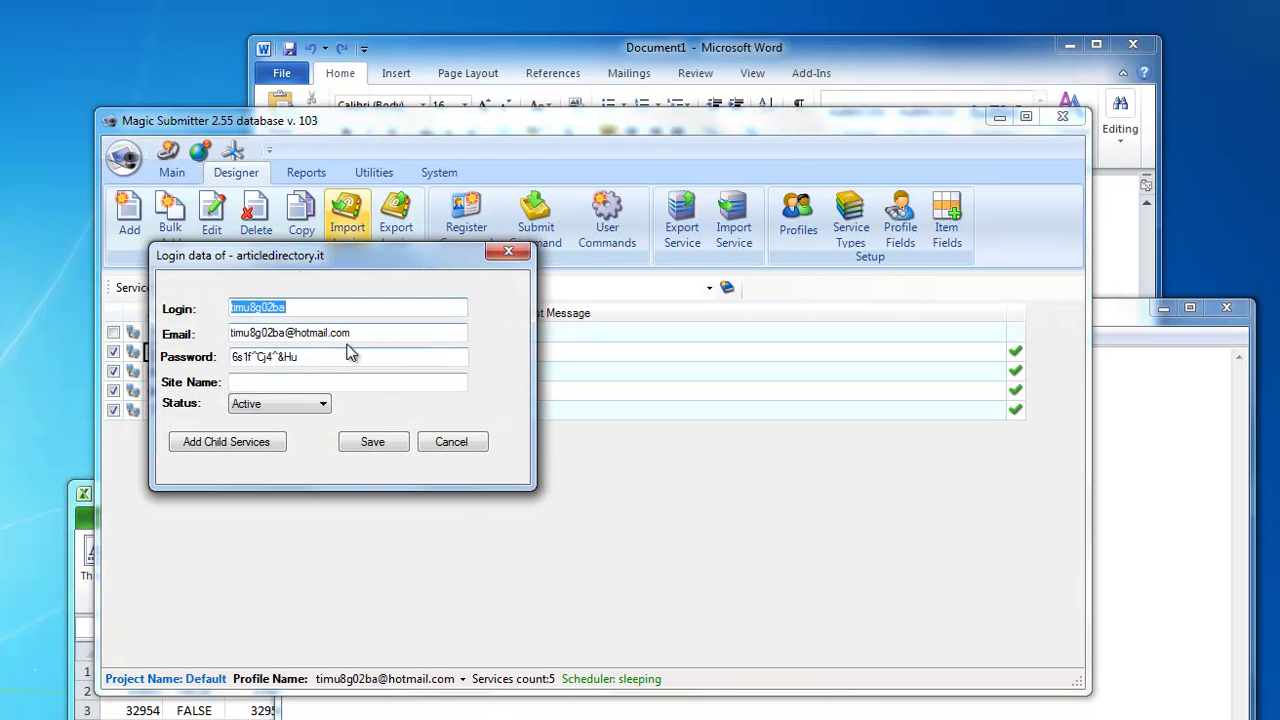
{"action": "left_click", "coordinate": [451, 442]}
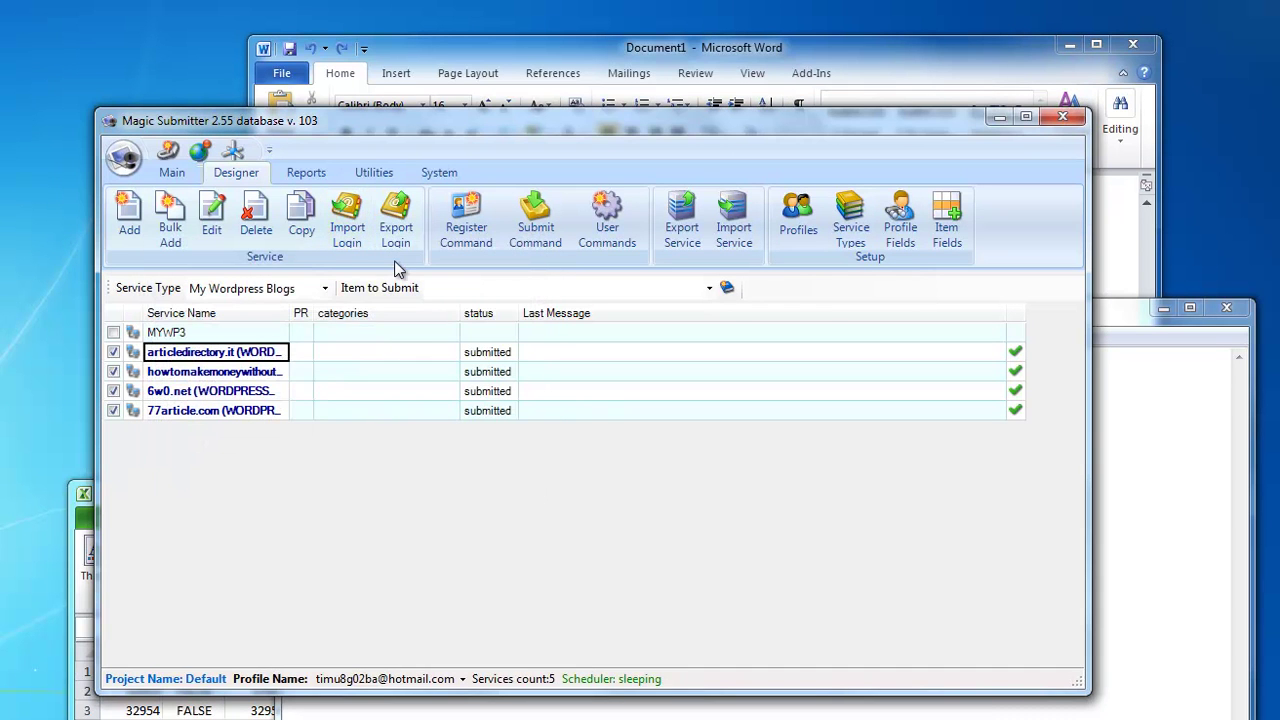
Show the Bookmarking Services and switch to the first e-mail profile in the profile list.
{"action": "left_click", "coordinate": [245, 290]}
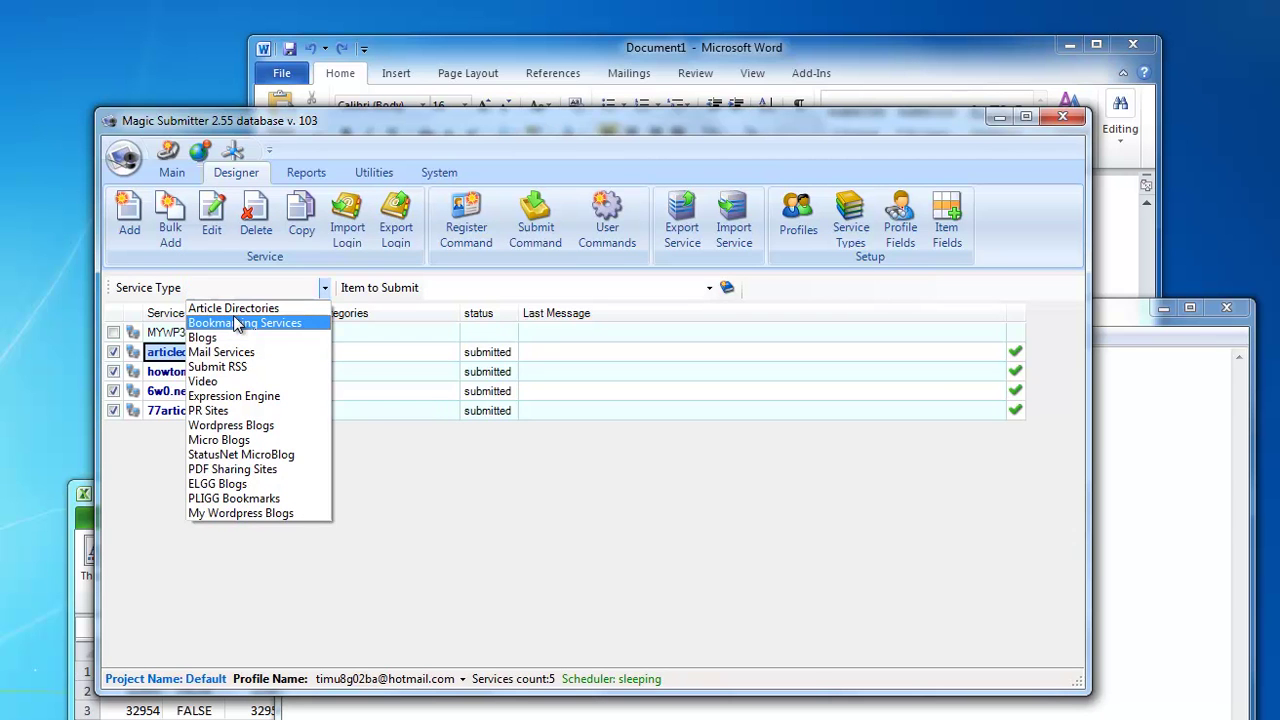
{"action": "left_click", "coordinate": [240, 323]}
{"action": "left_click", "coordinate": [390, 682]}
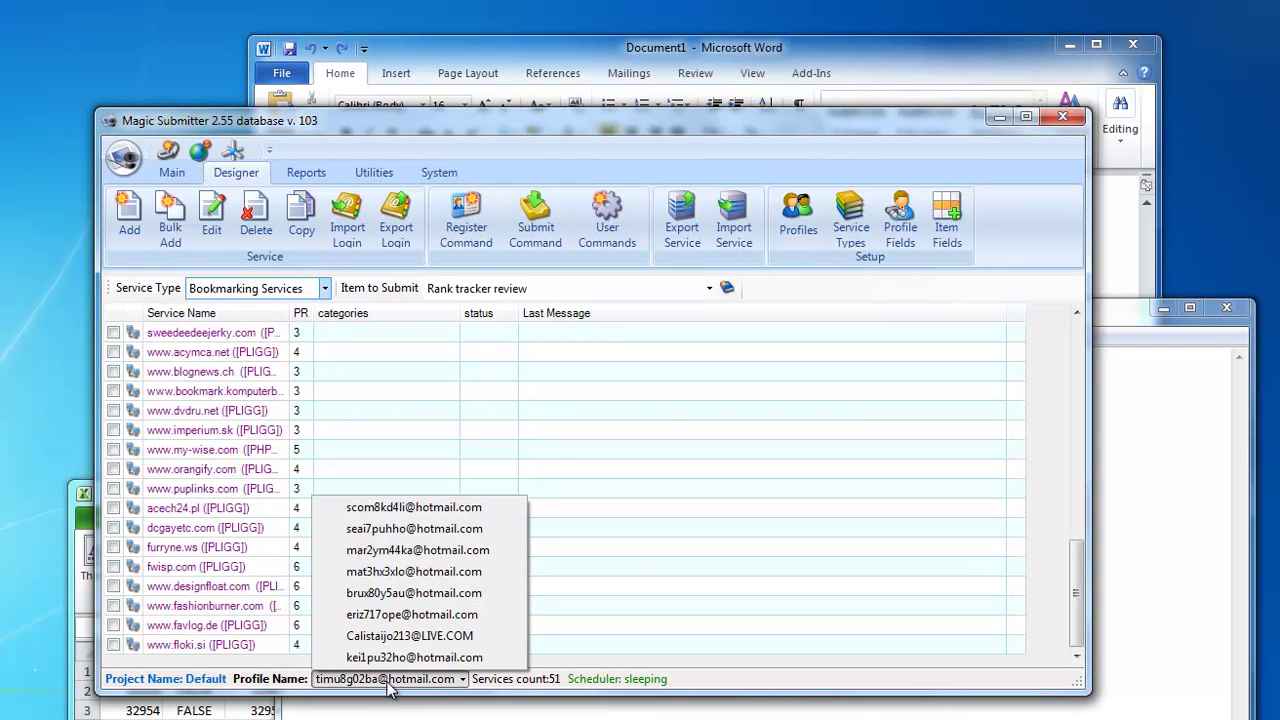
{"action": "left_click", "coordinate": [386, 508]}
{"action": "left_click", "coordinate": [241, 411]}
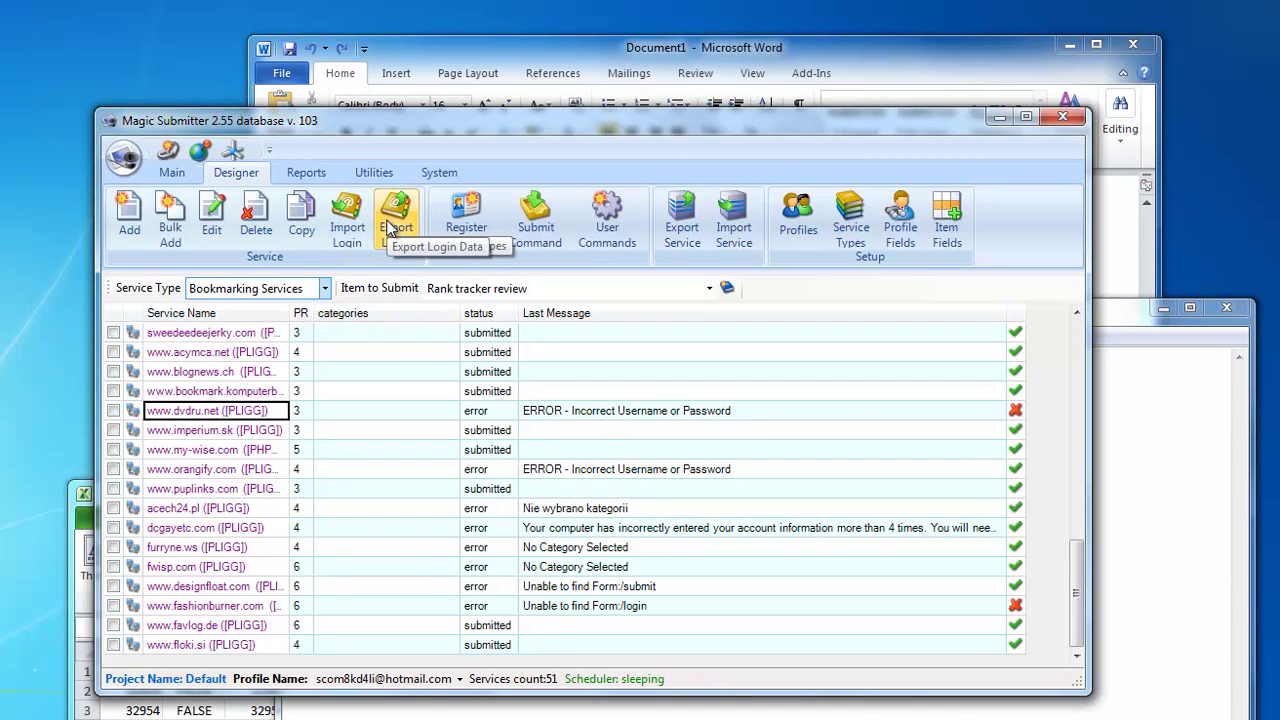
Select all bookmarking services, export their login data for review and close the exported list.
{"action": "left_click", "coordinate": [395, 220]}
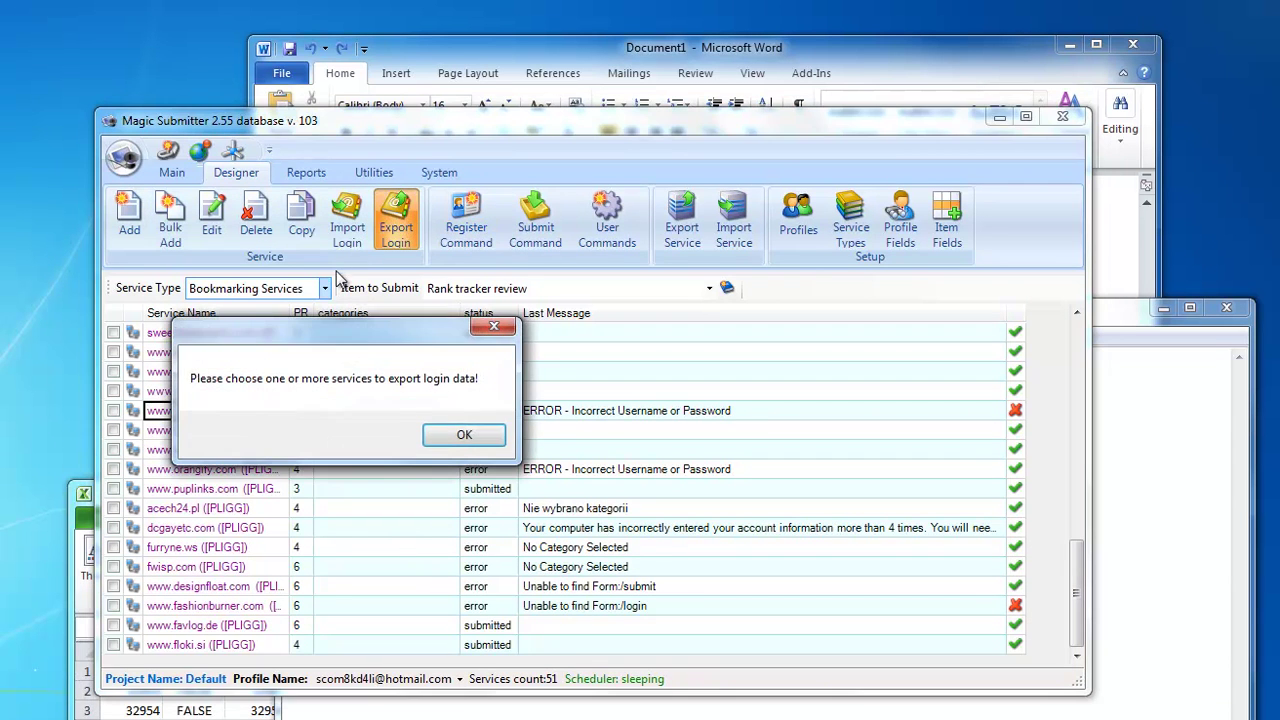
{"action": "left_click", "coordinate": [464, 434]}
{"action": "right_click", "coordinate": [207, 359]}
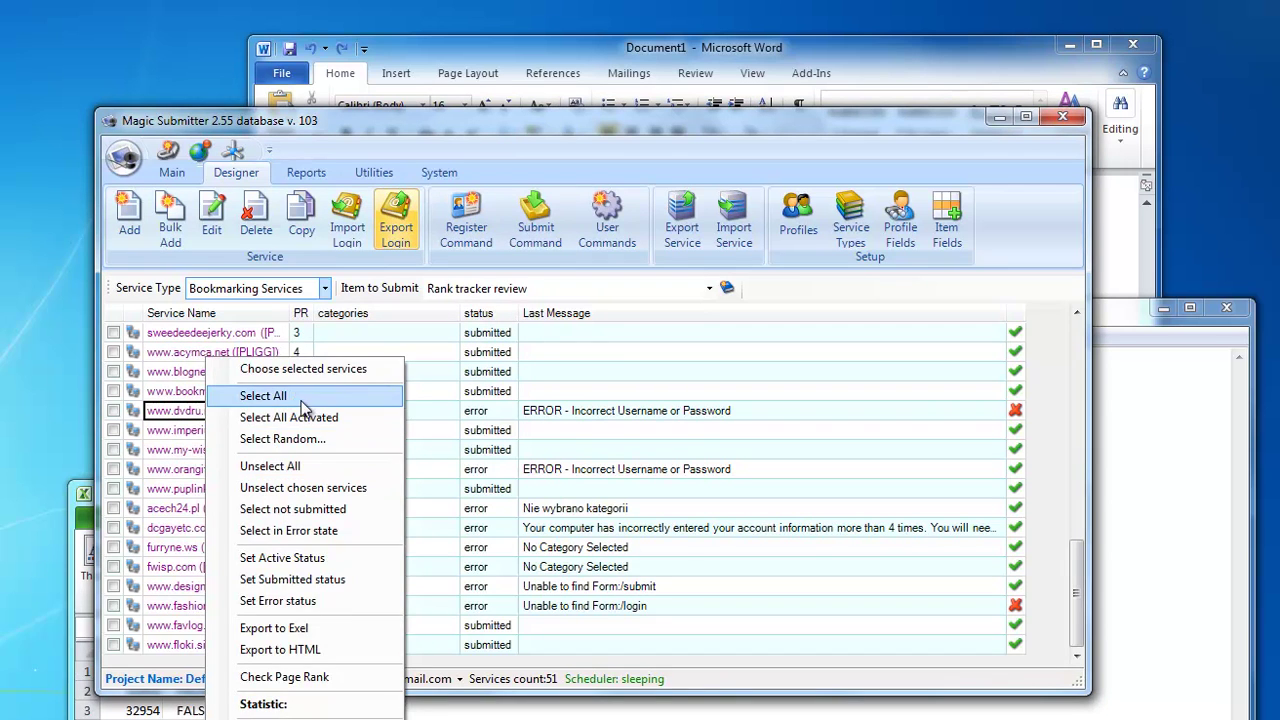
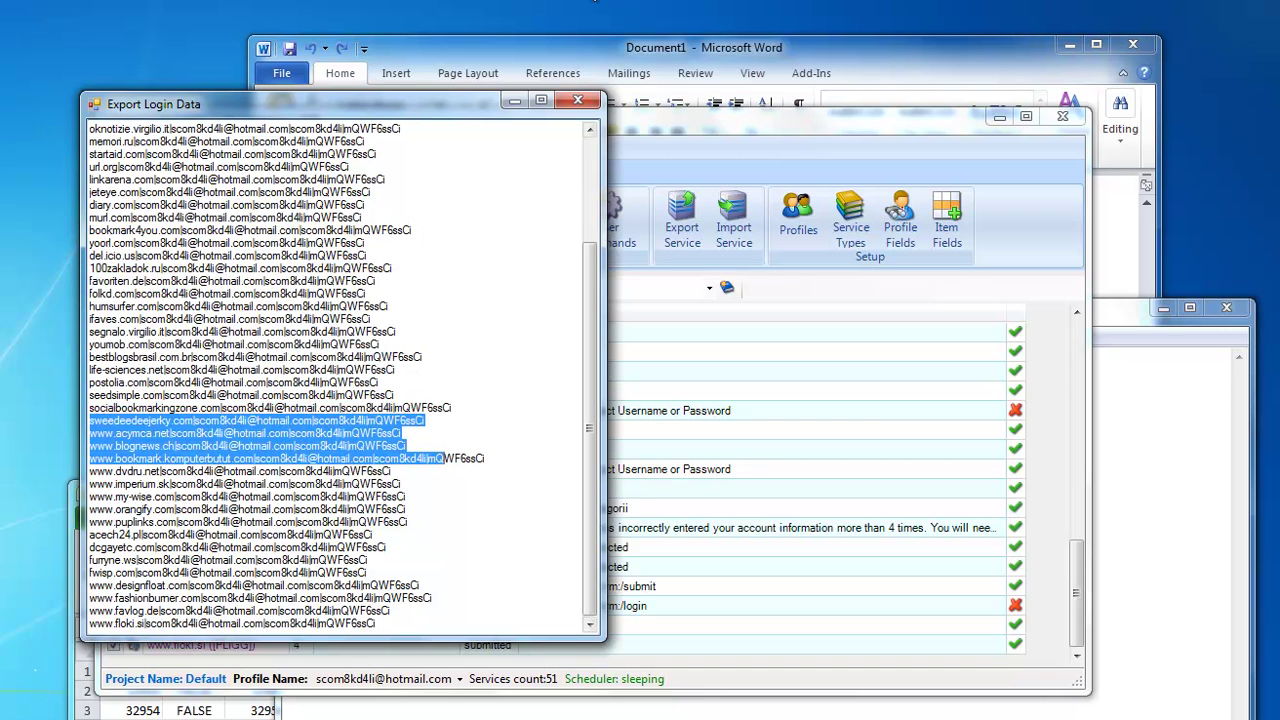
{"action": "left_click", "coordinate": [578, 100]}
Show the Blogs services and look at livejournal.com and multiply.com as services that can have child sites.
{"action": "key", "text": "Up"}
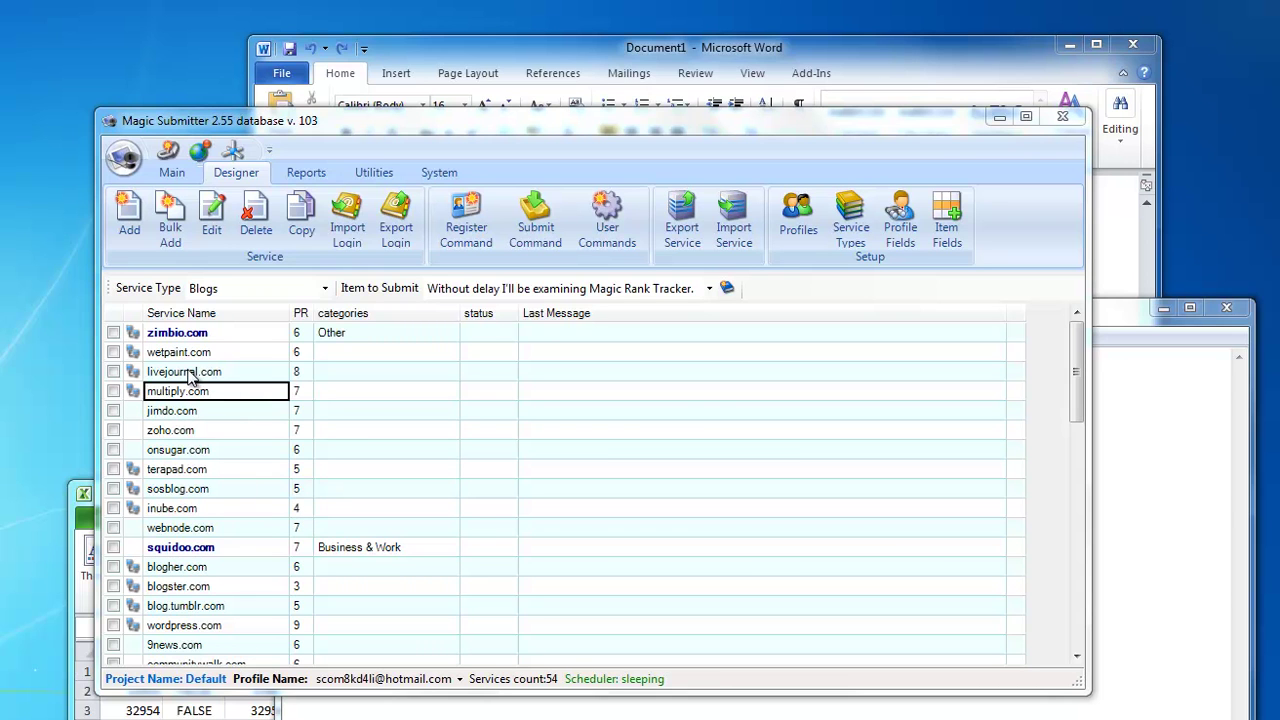
{"action": "left_click", "coordinate": [208, 373]}
{"action": "left_click", "coordinate": [212, 392]}
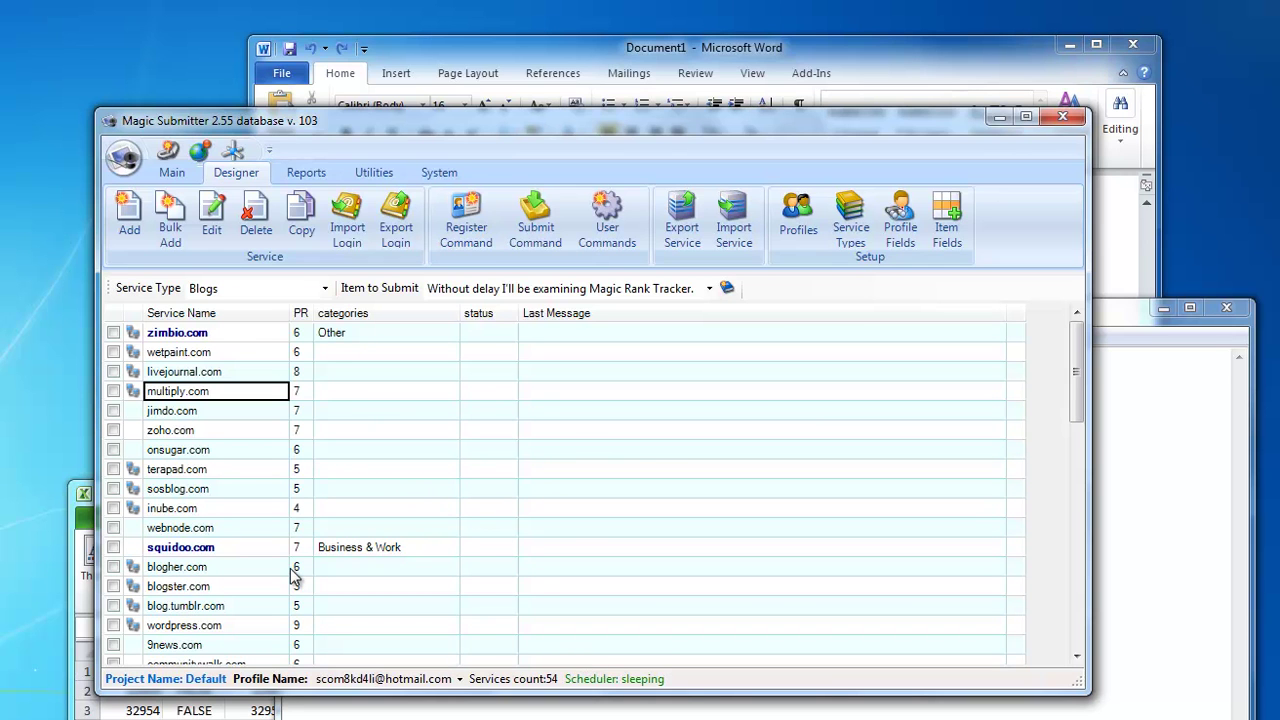
Switch to the Word notes and review the three steps: add child sites, prepare the password list, import login data.
{"action": "left_click", "coordinate": [440, 48]}
{"action": "scroll", "coordinate": [447, 205], "scroll_direction": "up", "scroll_amount": 6}
{"action": "scroll", "coordinate": [451, 251], "scroll_direction": "down", "scroll_amount": 3}
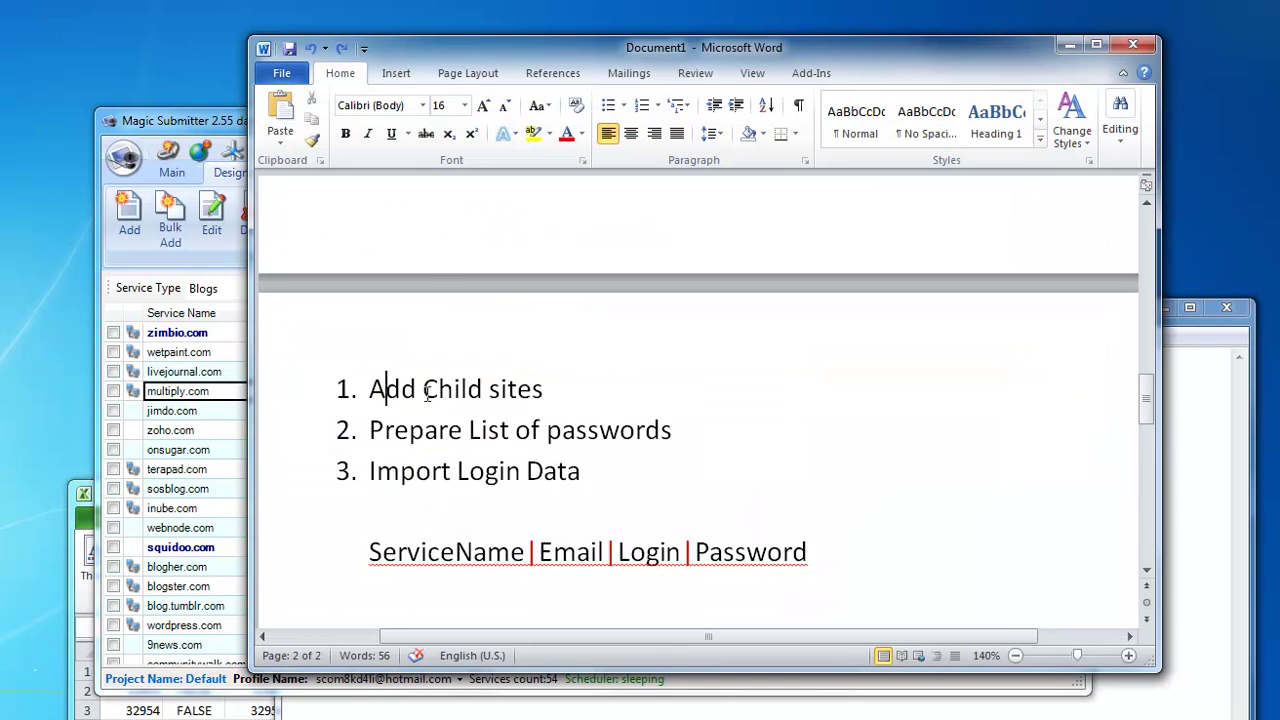
{"action": "left_click_drag", "start_coordinate": [380, 389], "coordinate": [574, 388]}
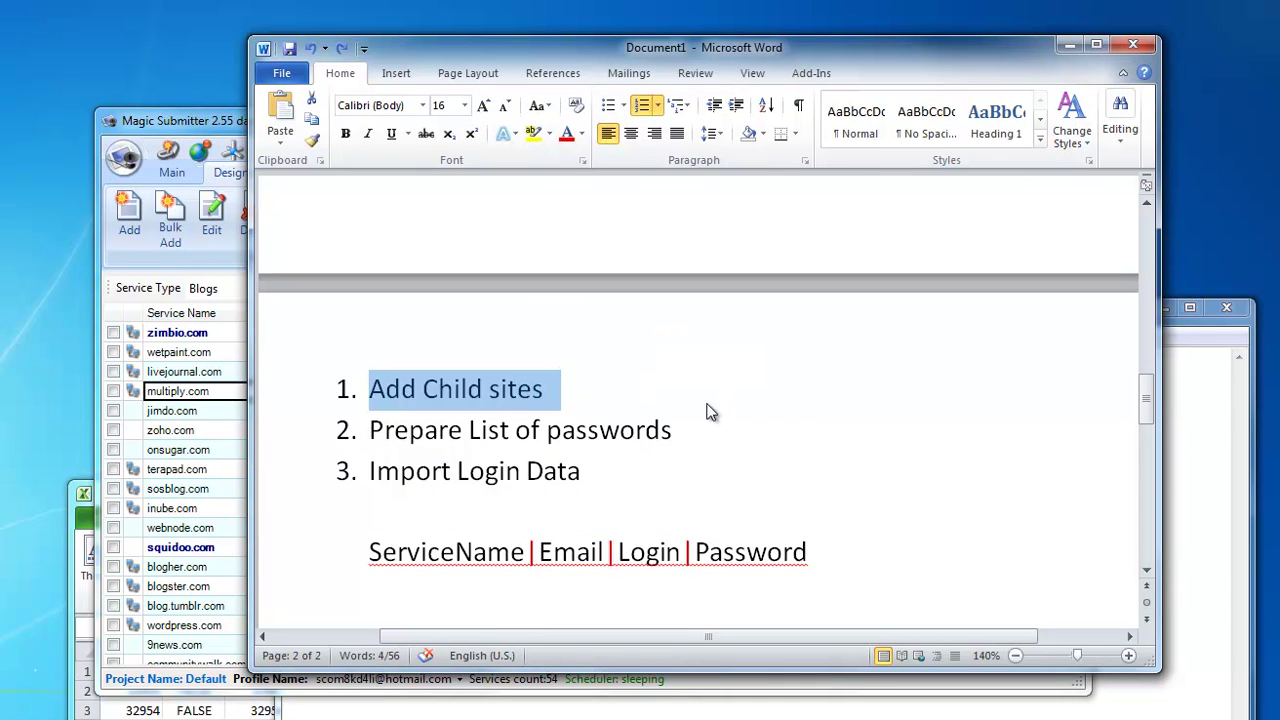
{"action": "left_click_drag", "start_coordinate": [694, 431], "coordinate": [386, 433]}
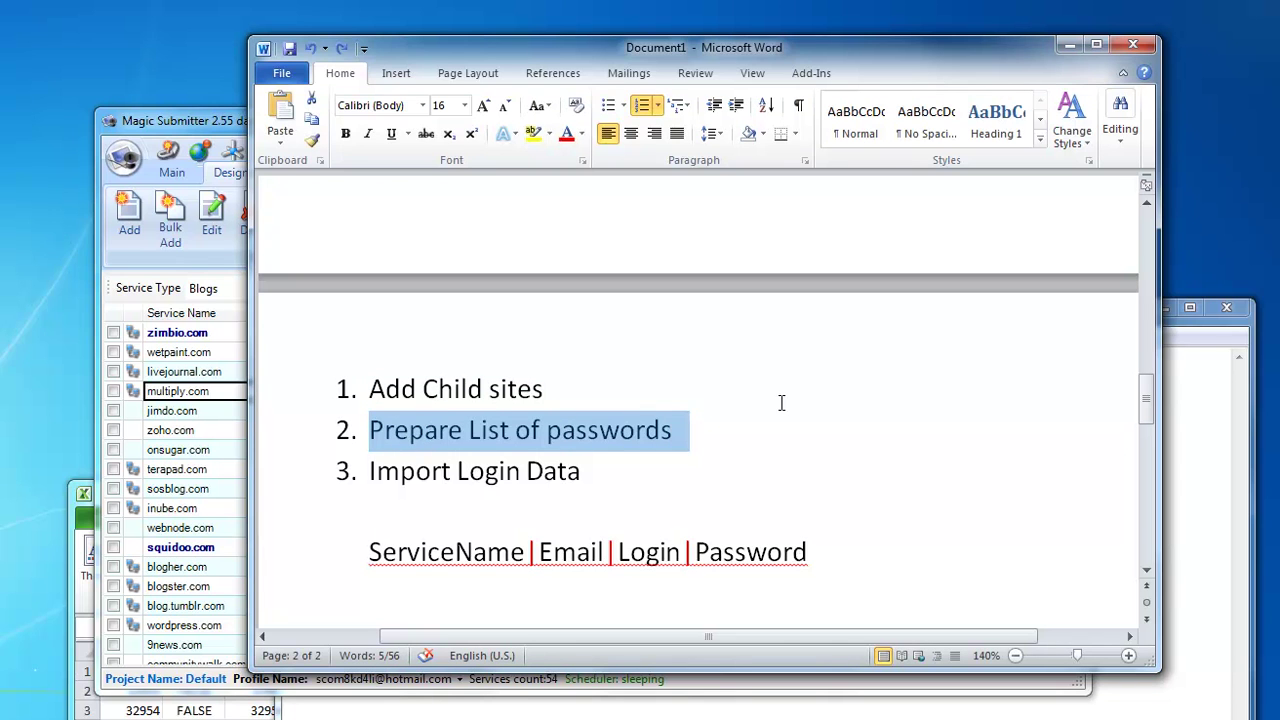
{"action": "left_click", "coordinate": [621, 476]}
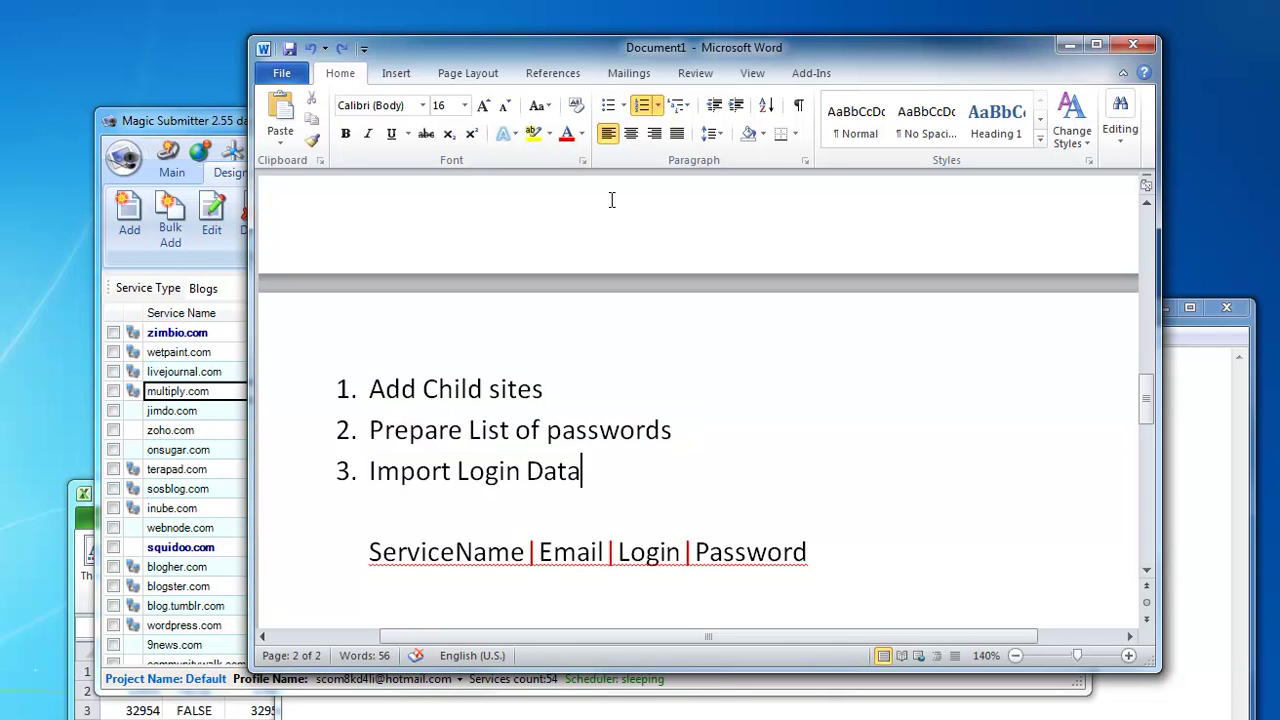
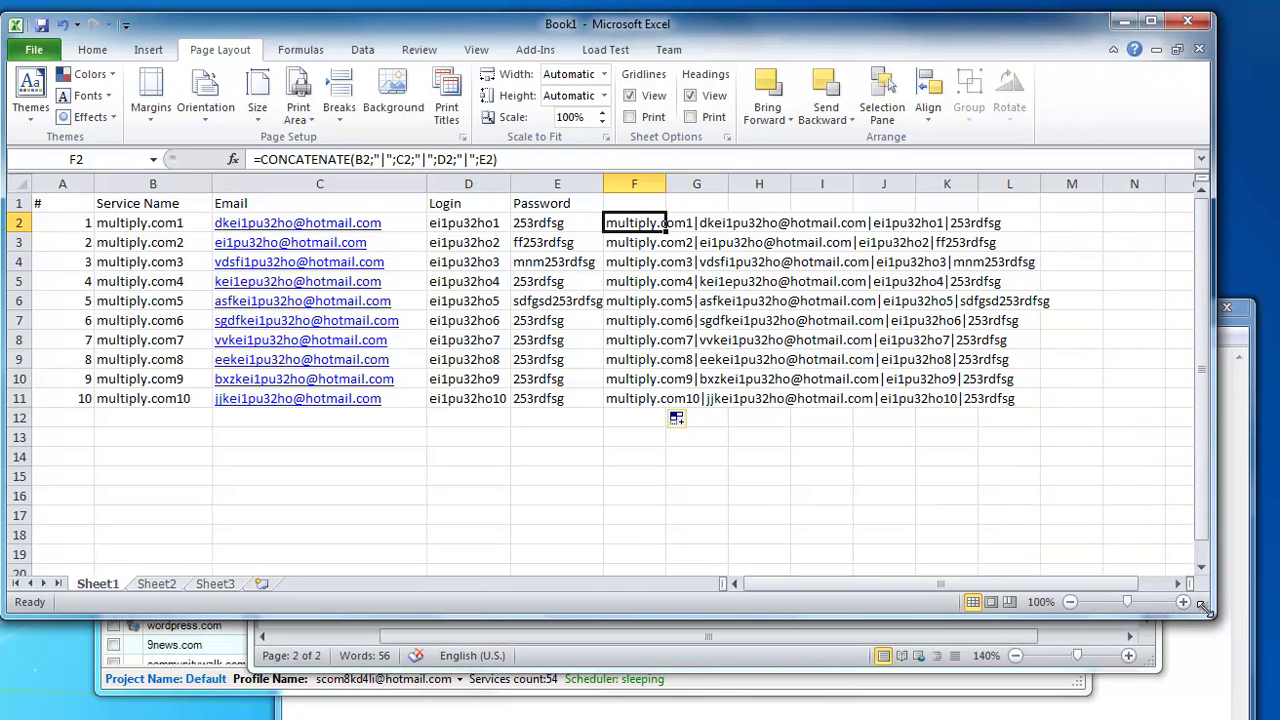
Make the header row A1:E1 bold and review the service names in B2:B11.
{"action": "left_click_drag", "start_coordinate": [60, 203], "coordinate": [598, 202]}
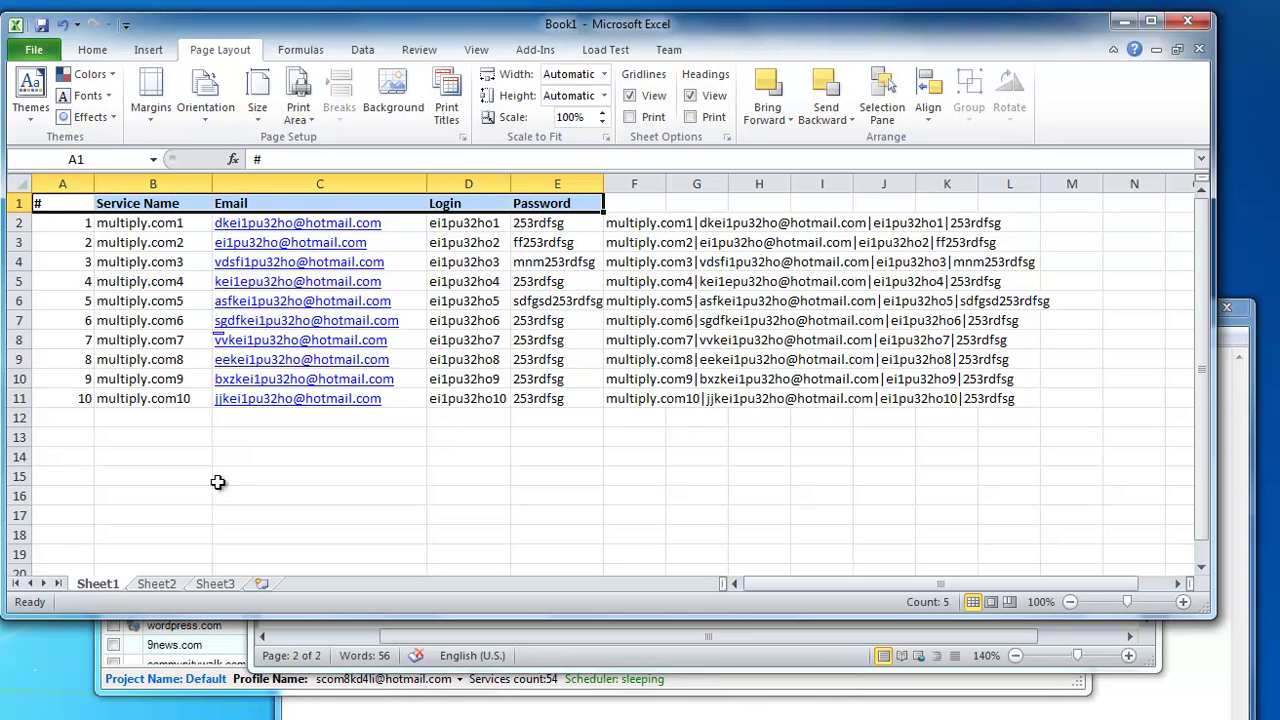
{"action": "left_click", "coordinate": [107, 225]}
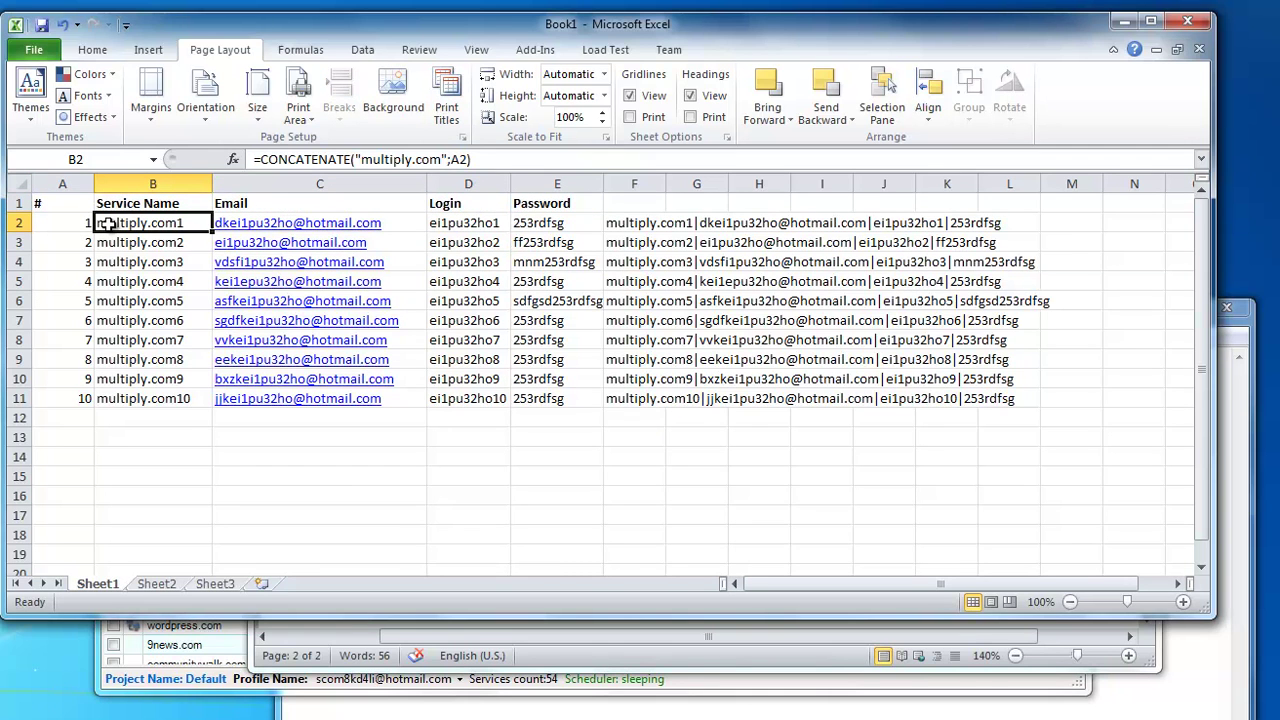
{"action": "left_click", "coordinate": [157, 202]}
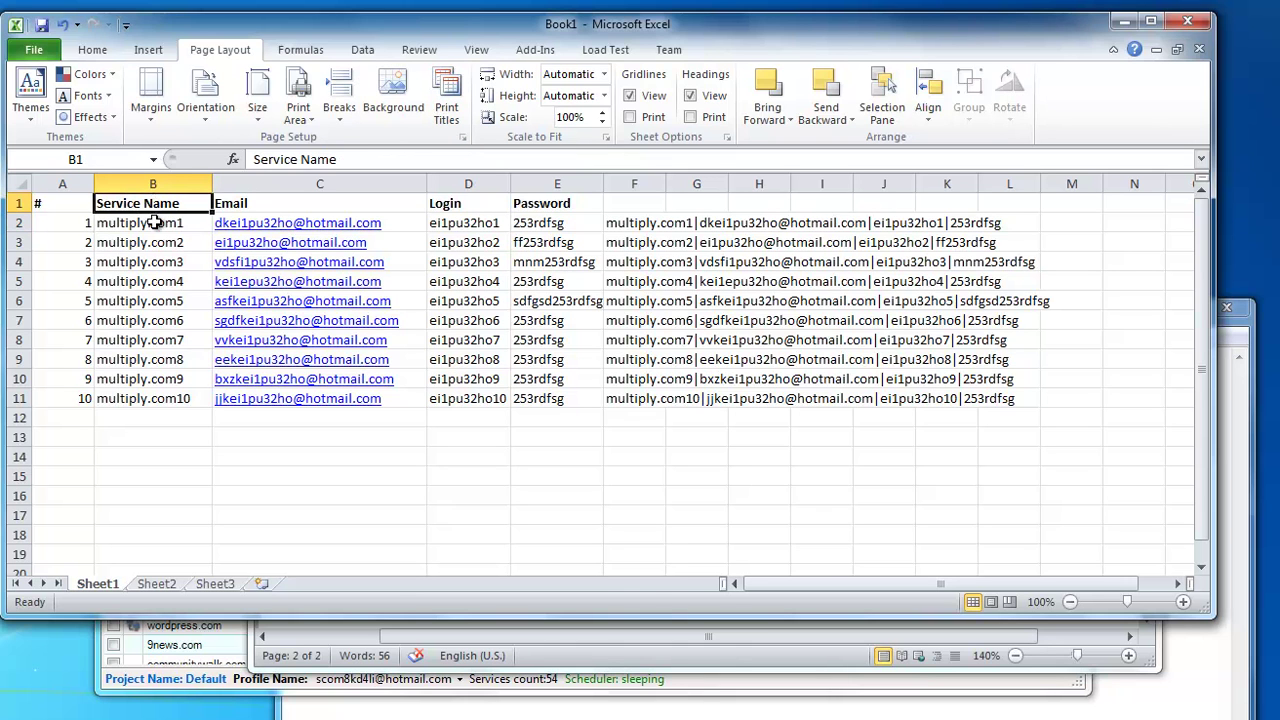
{"action": "left_click", "coordinate": [155, 223]}
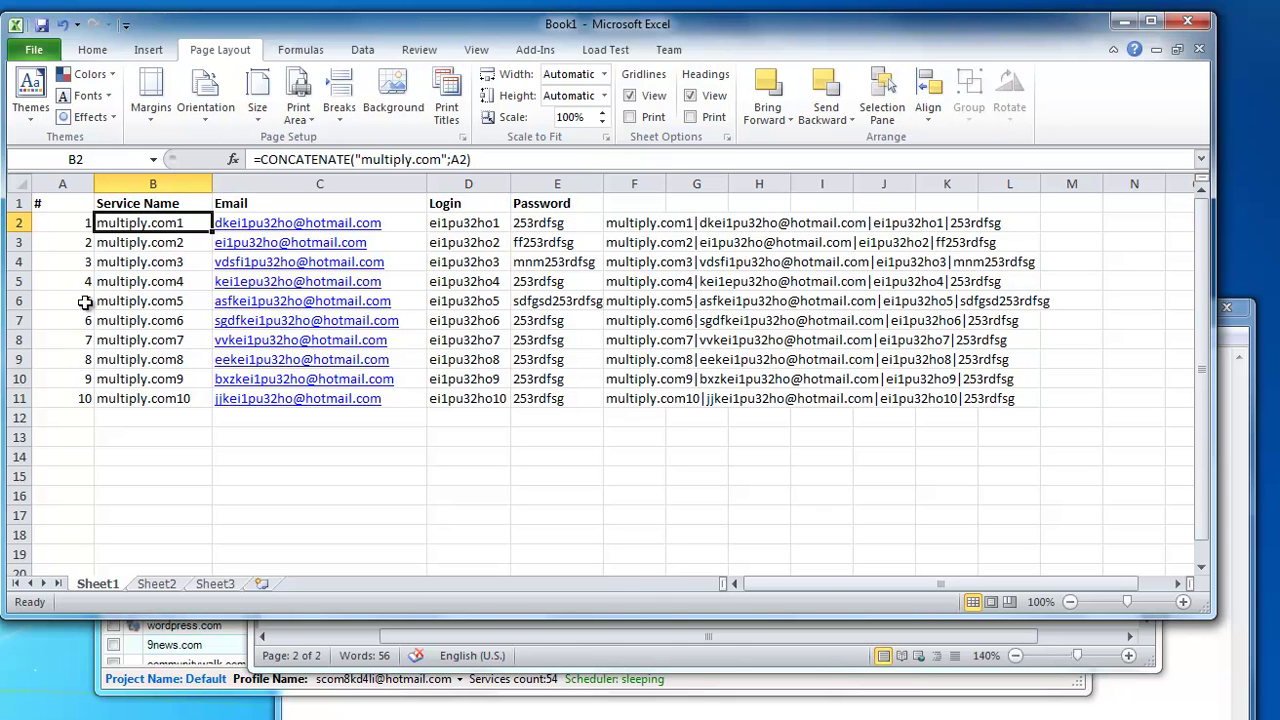
{"action": "left_click", "coordinate": [190, 248]}
{"action": "left_click", "coordinate": [188, 262]}
{"action": "left_click", "coordinate": [188, 292]}
{"action": "left_click_drag", "start_coordinate": [177, 416], "coordinate": [175, 350]}
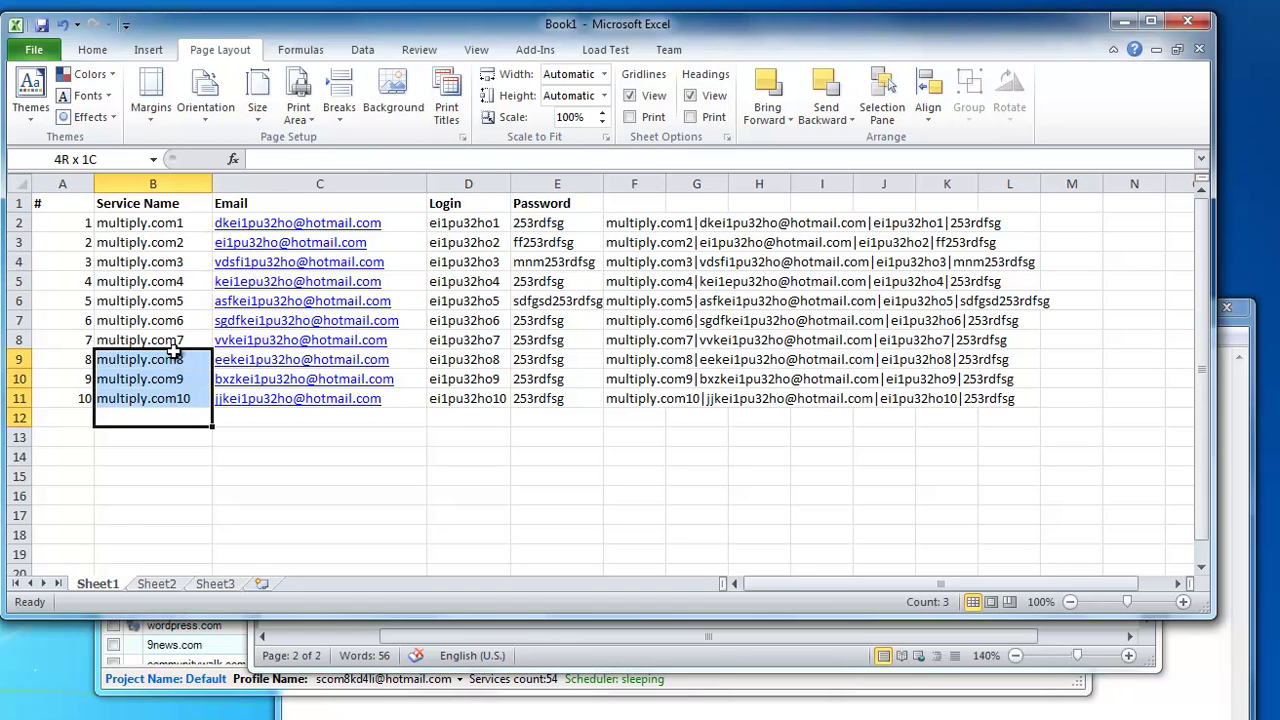
{"action": "left_click_drag", "start_coordinate": [158, 224], "coordinate": [172, 392]}
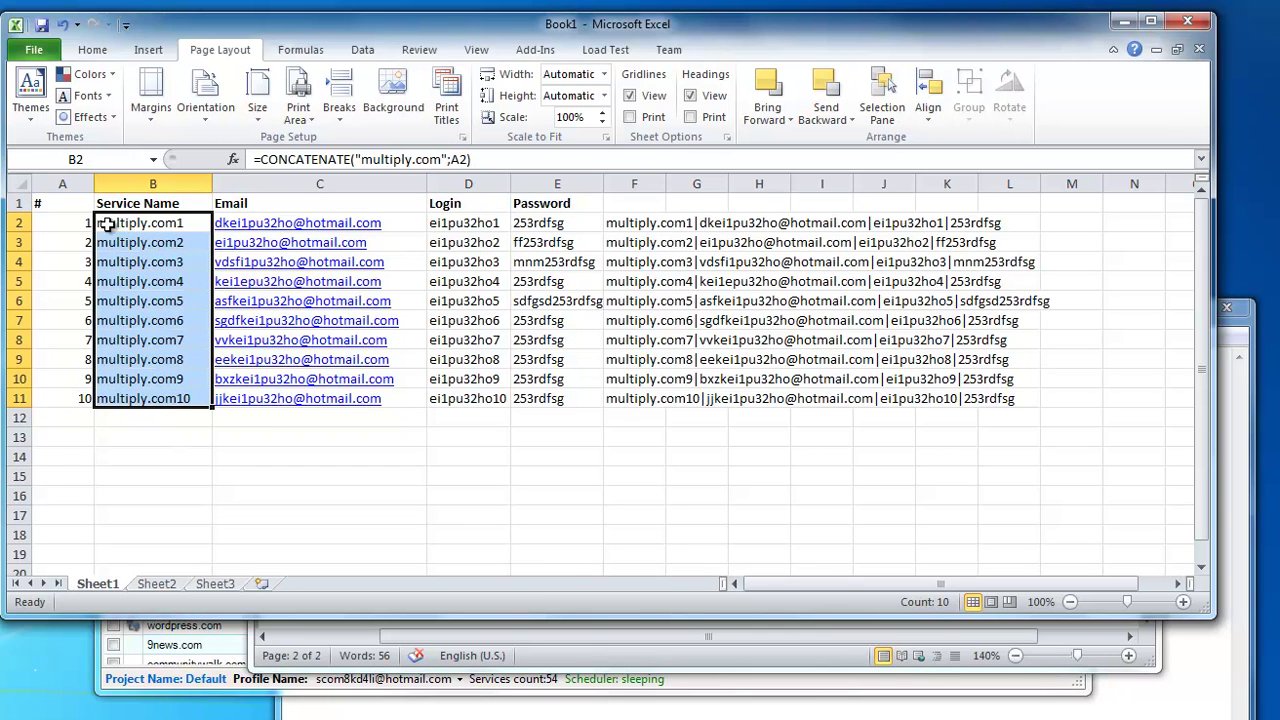
Review the CONCATENATE arguments that build the service name in B2, and fill the formula down to B11.
{"action": "left_click", "coordinate": [78, 222]}
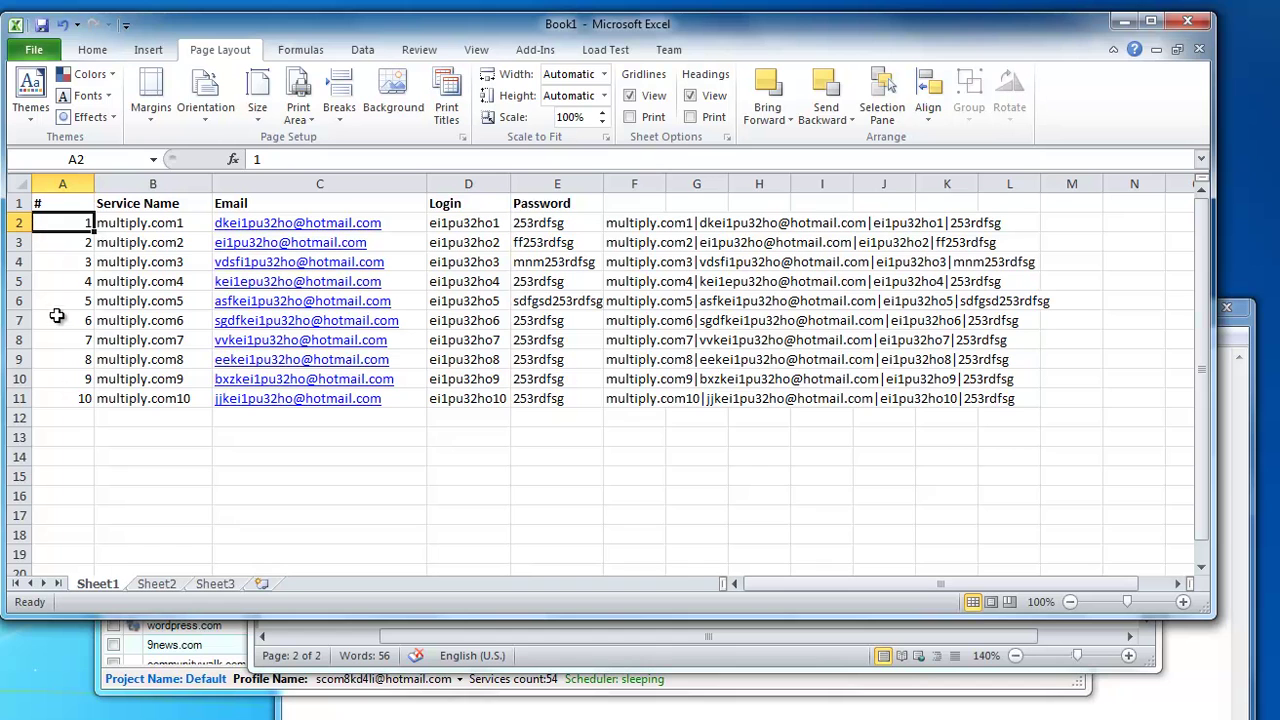
{"action": "left_click", "coordinate": [122, 231]}
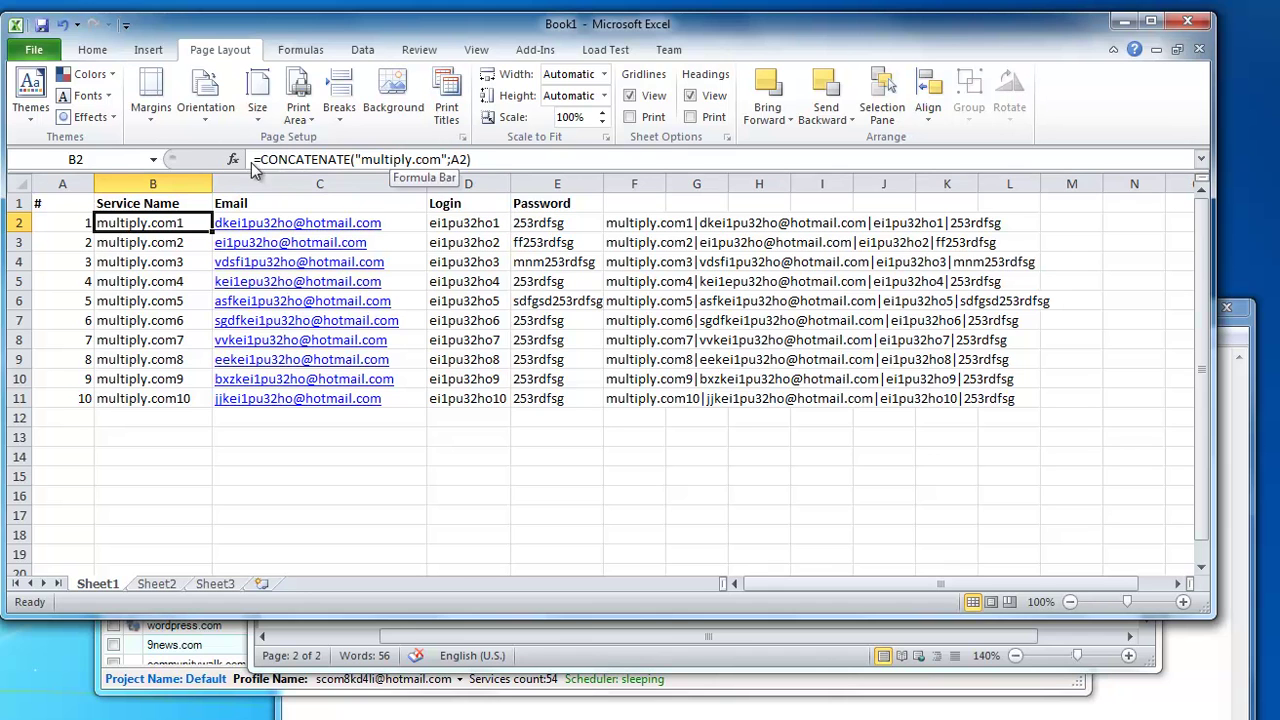
{"action": "left_click", "coordinate": [233, 159]}
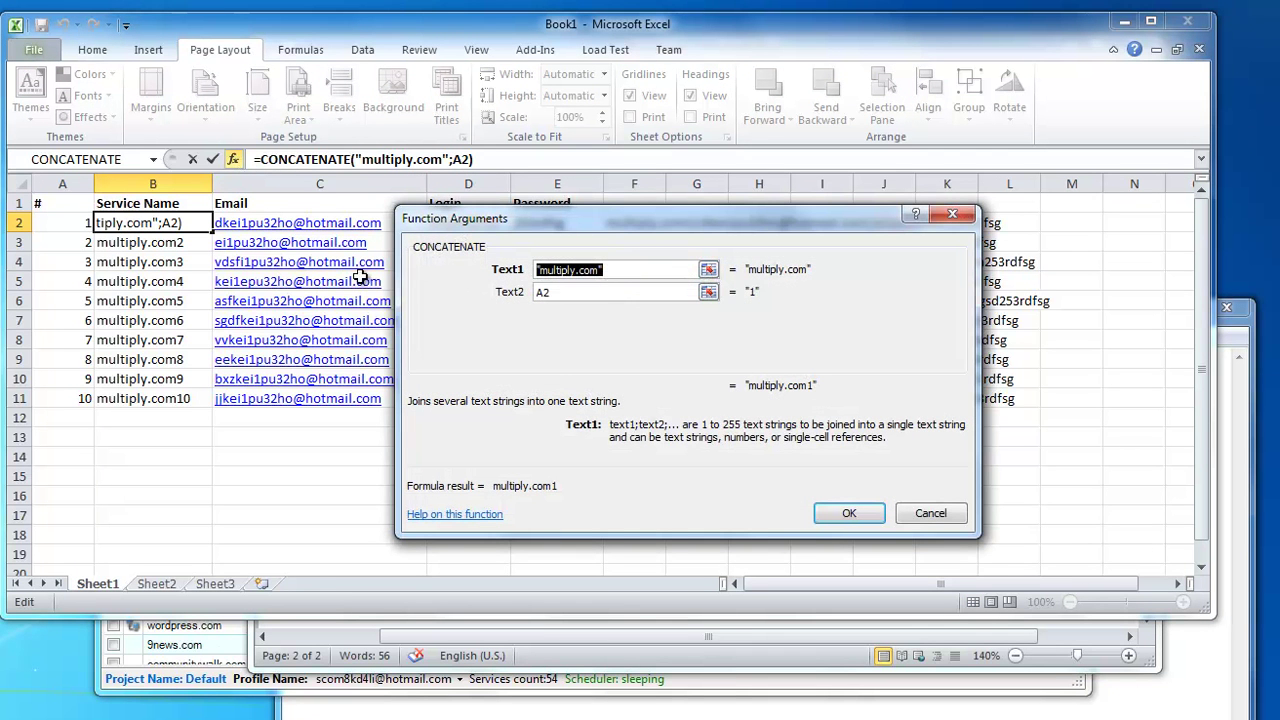
{"action": "left_click", "coordinate": [628, 272]}
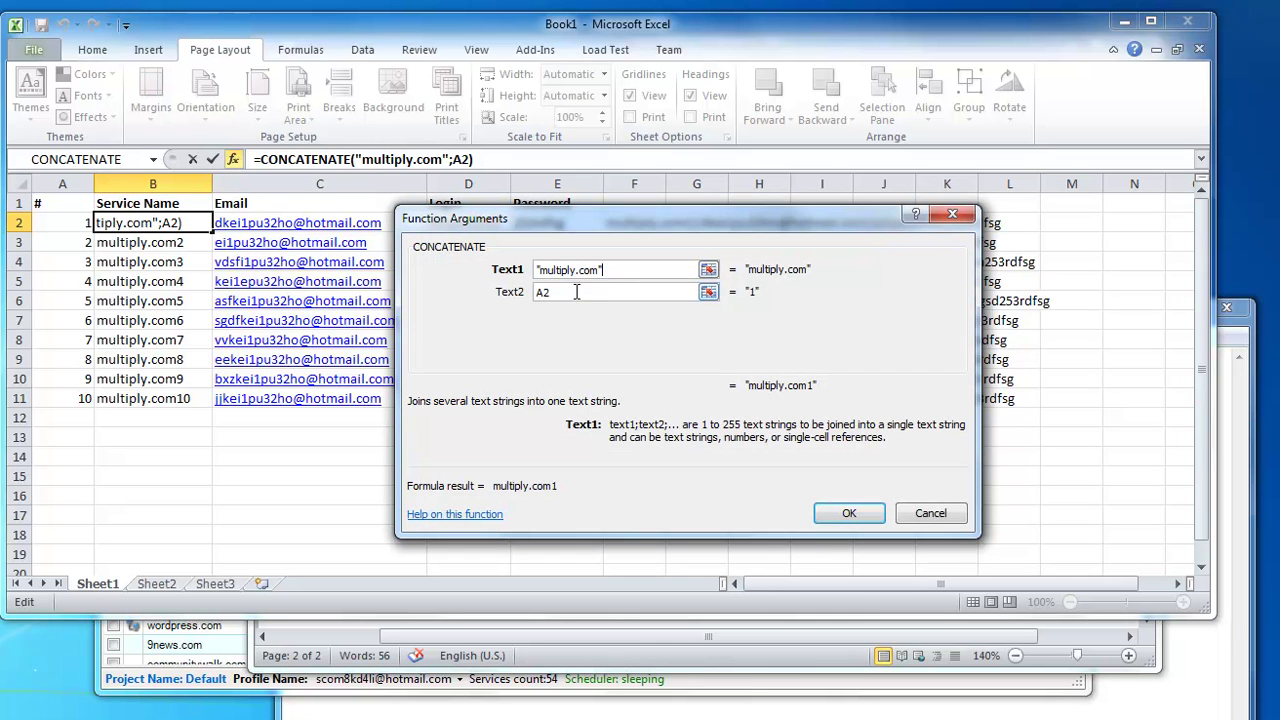
{"action": "left_click", "coordinate": [940, 515]}
{"action": "left_click_drag", "start_coordinate": [211, 228], "coordinate": [200, 405]}
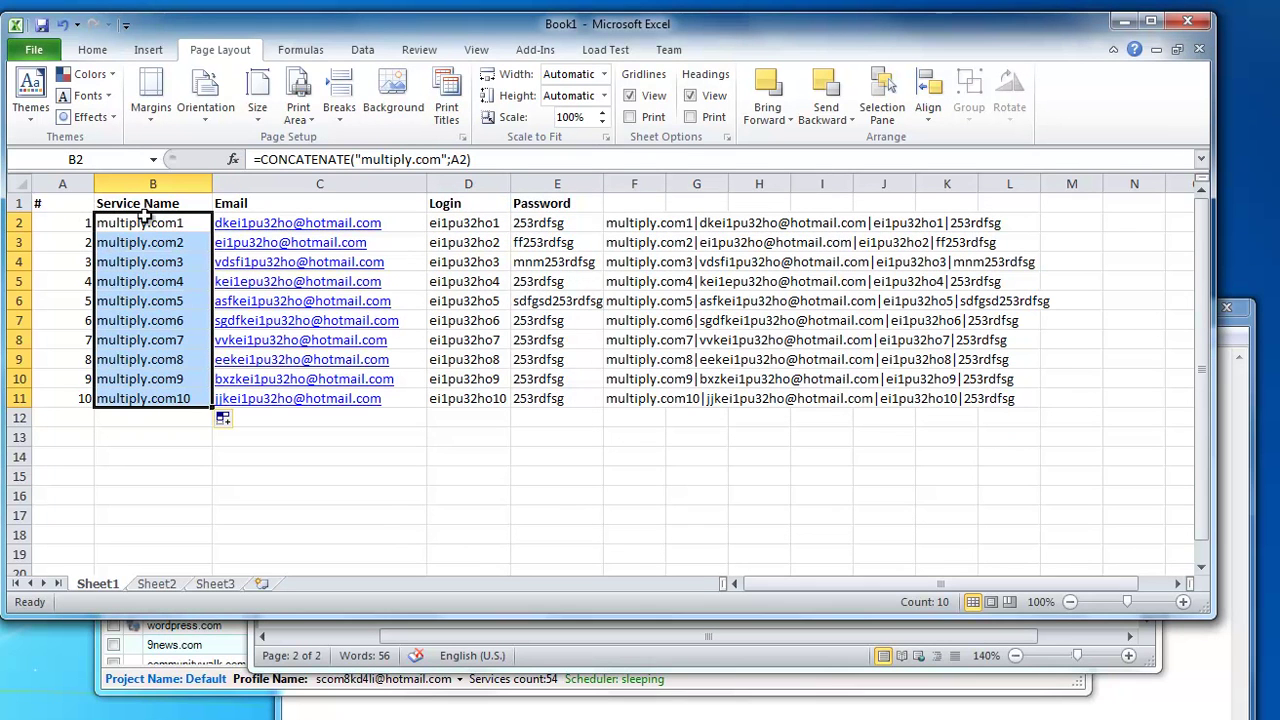
Look through the numbered service names and the Email, Login and Password column headings.
{"action": "left_click", "coordinate": [150, 282]}
{"action": "left_click", "coordinate": [175, 397]}
{"action": "left_click", "coordinate": [165, 250]}
{"action": "left_click", "coordinate": [300, 203]}
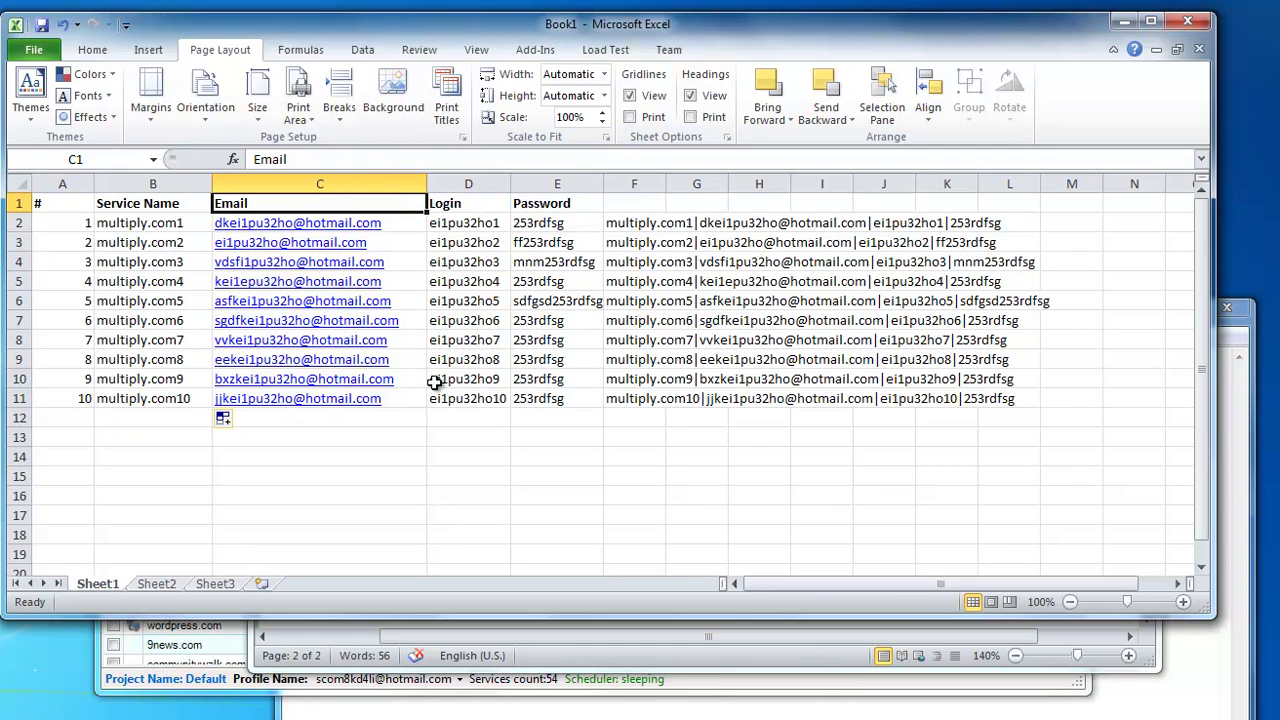
{"action": "left_click", "coordinate": [475, 206]}
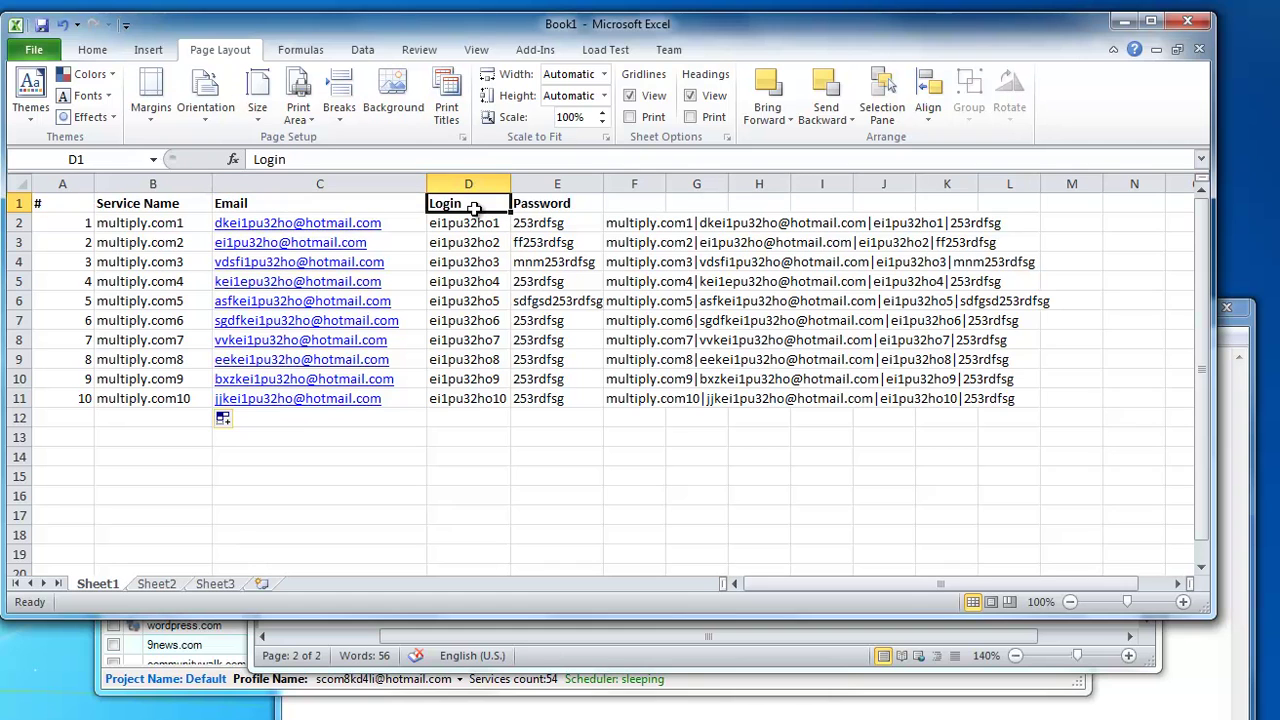
{"action": "left_click", "coordinate": [546, 203]}
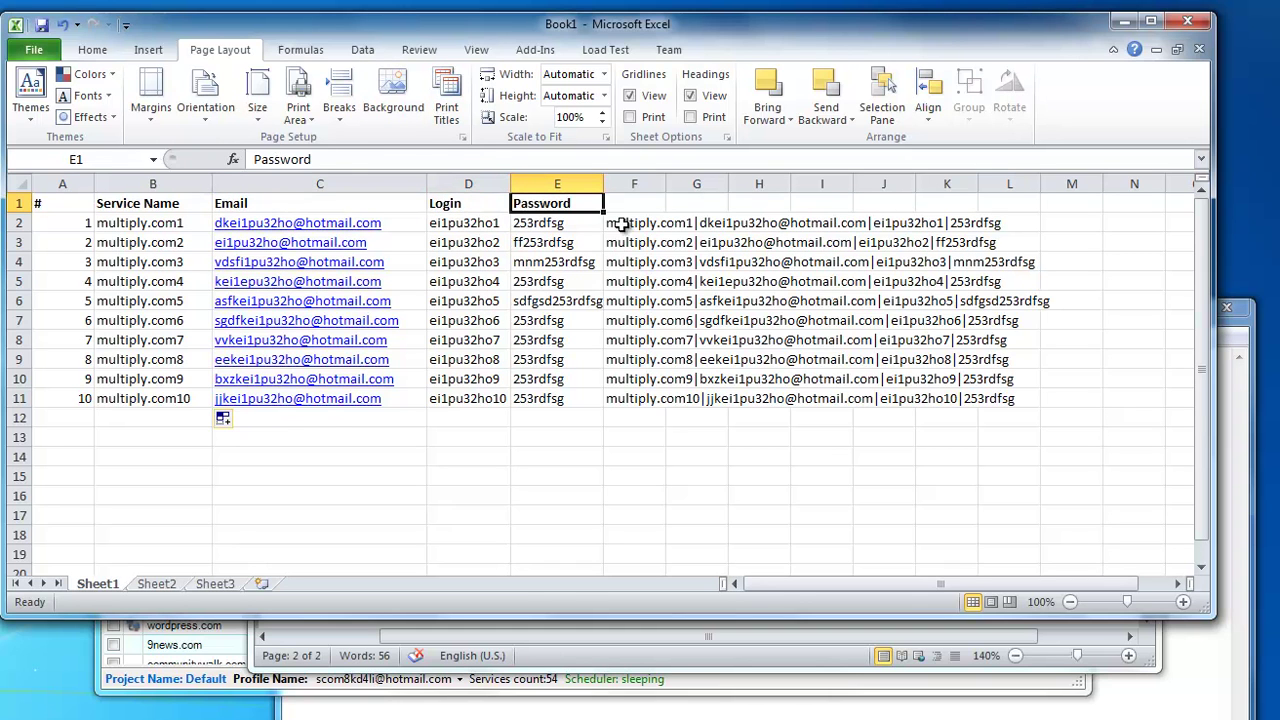
Examine all arguments of the CONCATENATE formula in F2 that joins service name, e-mail, login and password with separators, leaving it unchanged.
{"action": "left_click", "coordinate": [617, 224]}
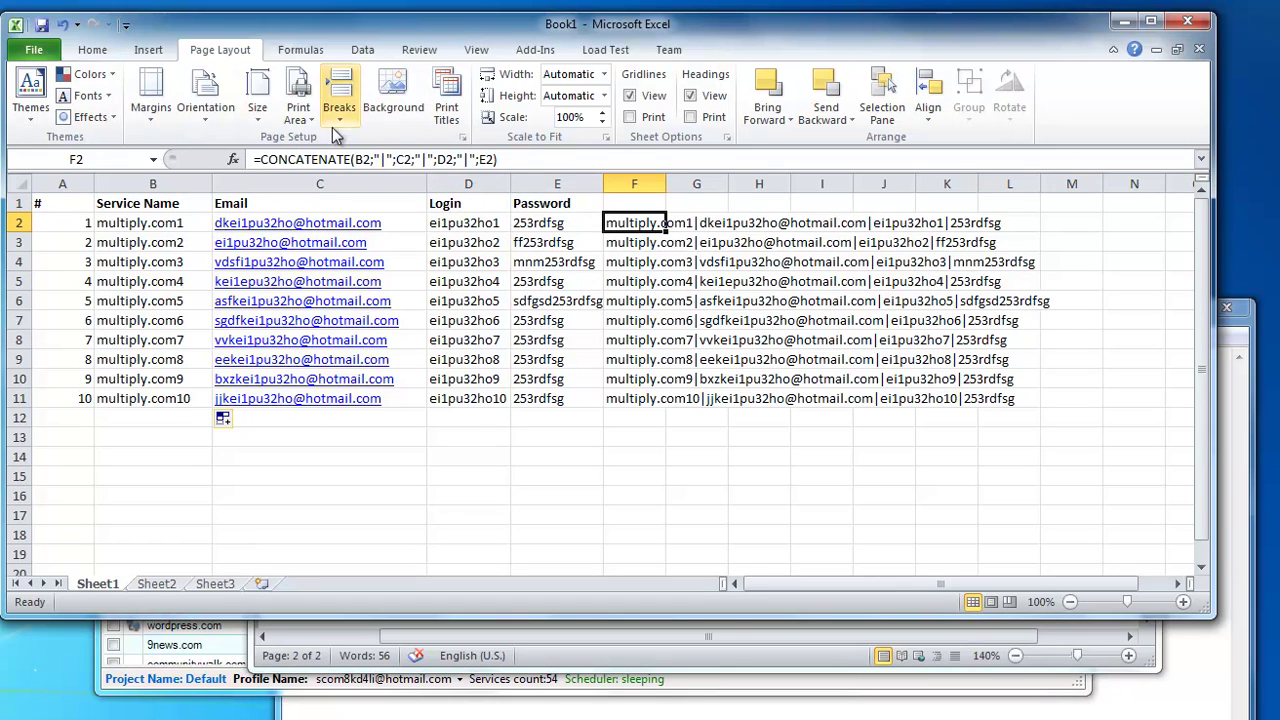
{"action": "left_click", "coordinate": [232, 161]}
{"action": "left_click_drag", "start_coordinate": [653, 219], "coordinate": [628, 380]}
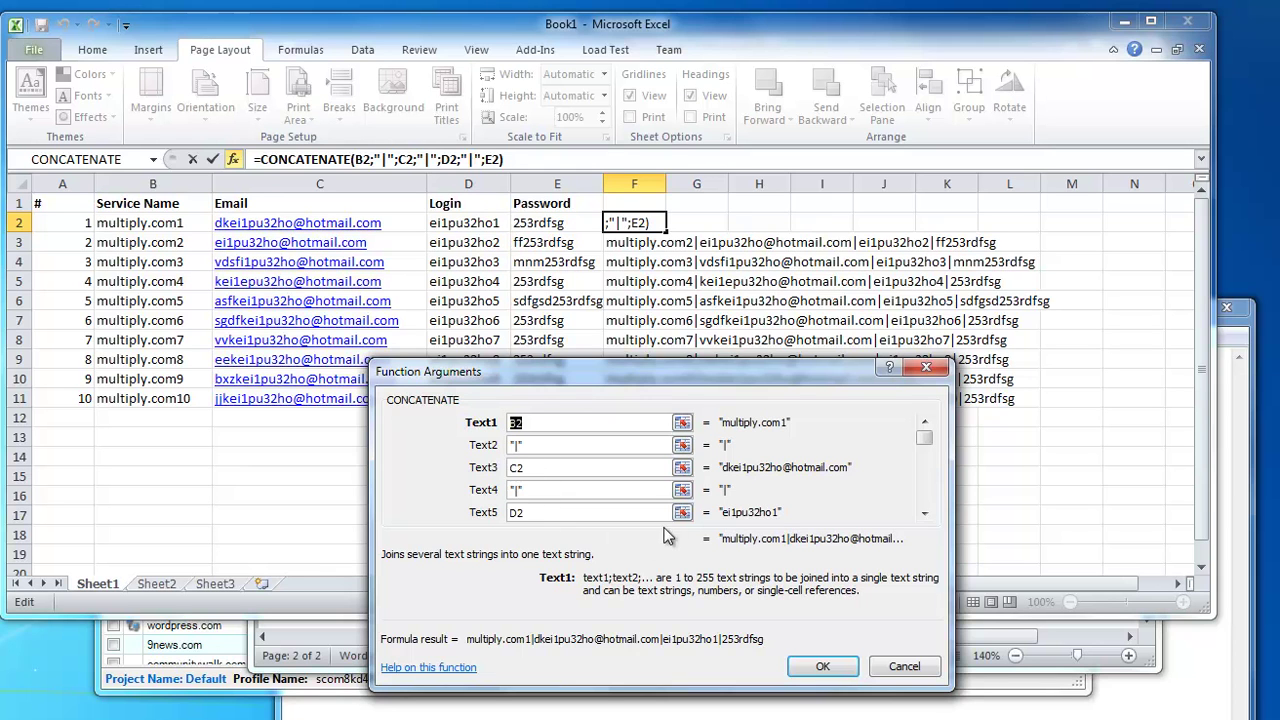
{"action": "left_click", "coordinate": [924, 513]}
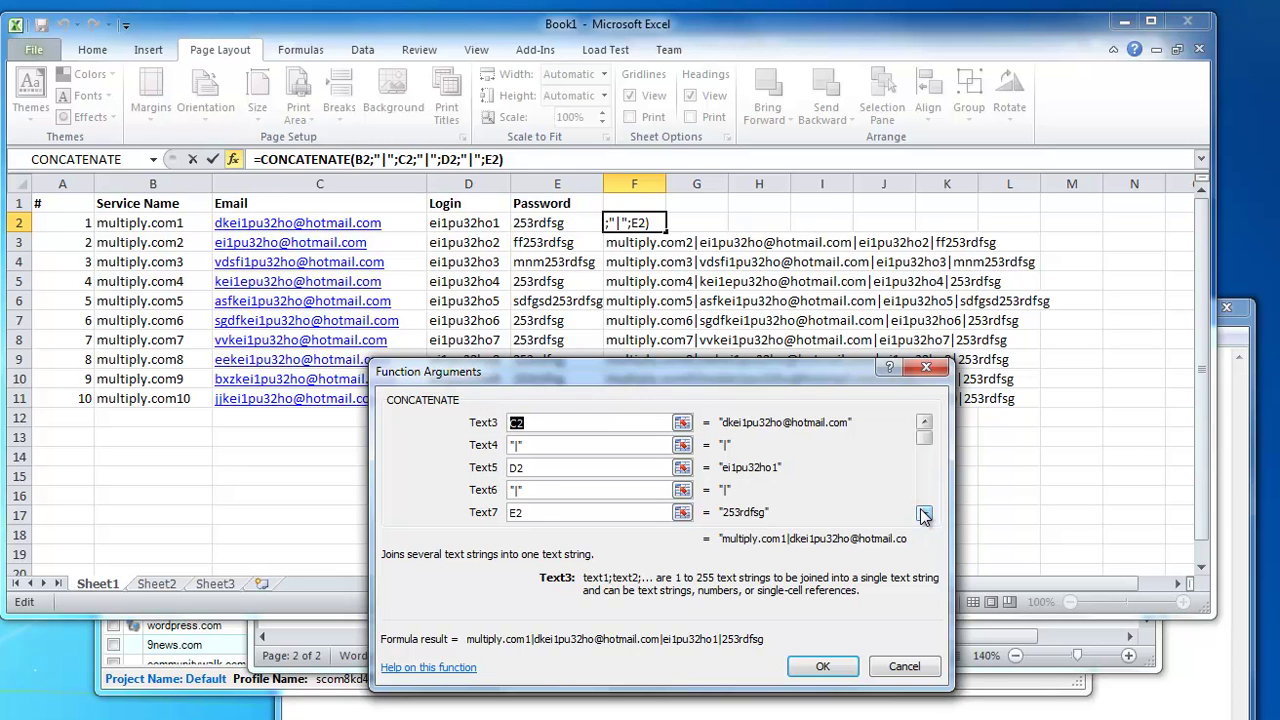
{"action": "left_click", "coordinate": [924, 513]}
{"action": "left_click", "coordinate": [924, 513]}
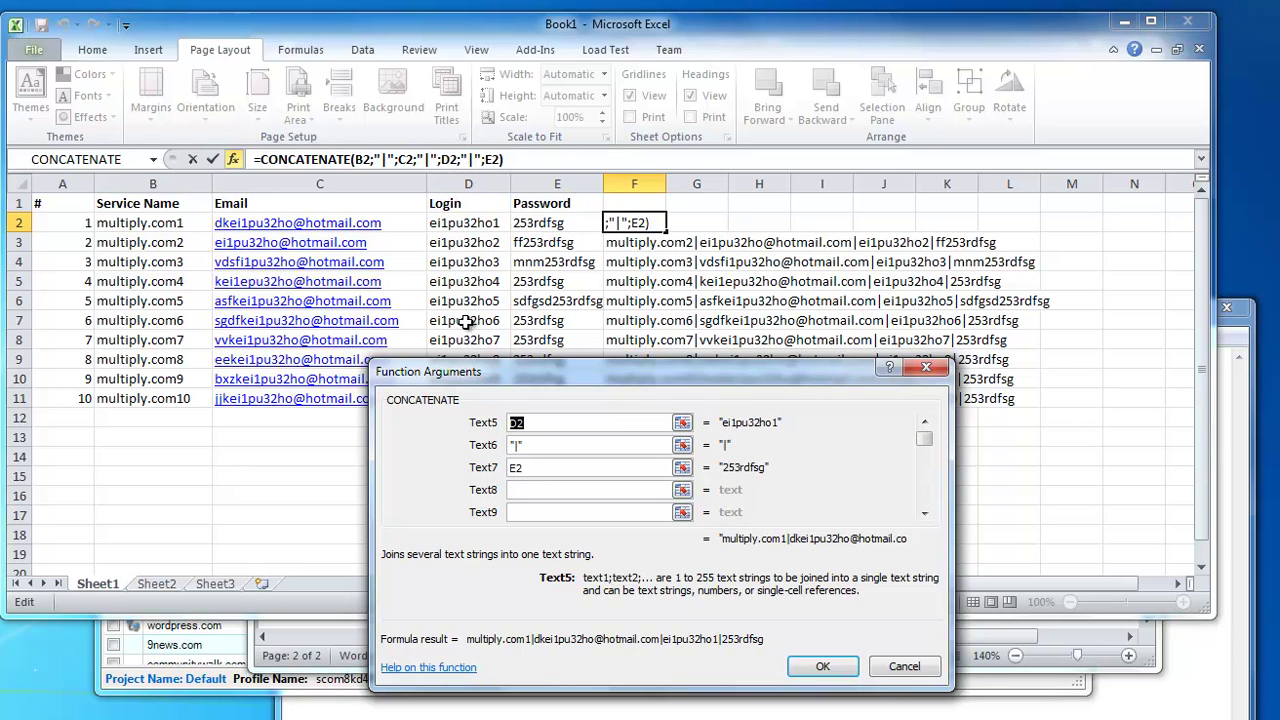
{"action": "left_click", "coordinate": [905, 667]}
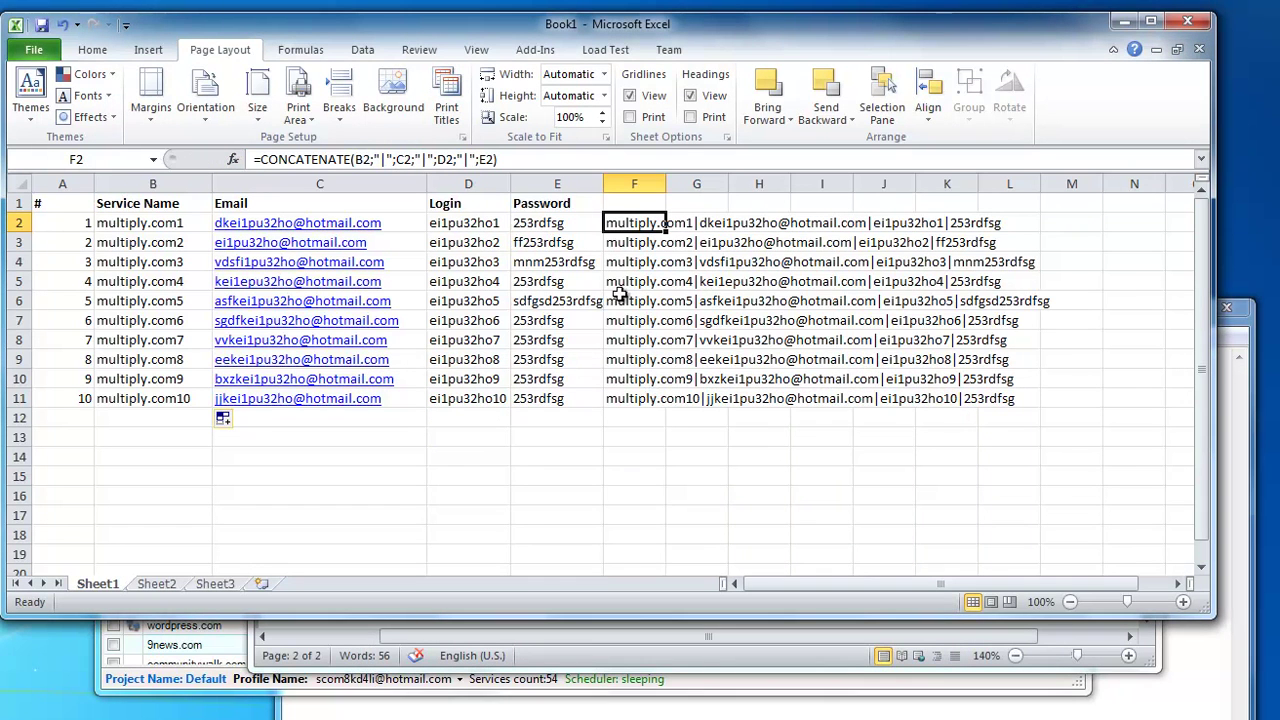
Copy the combined login lines, including passwords, from F2:F11 and replace the old Notepad contents with them.
{"action": "left_click", "coordinate": [641, 400]}
{"action": "left_click", "coordinate": [633, 236]}
{"action": "left_click", "coordinate": [624, 220]}
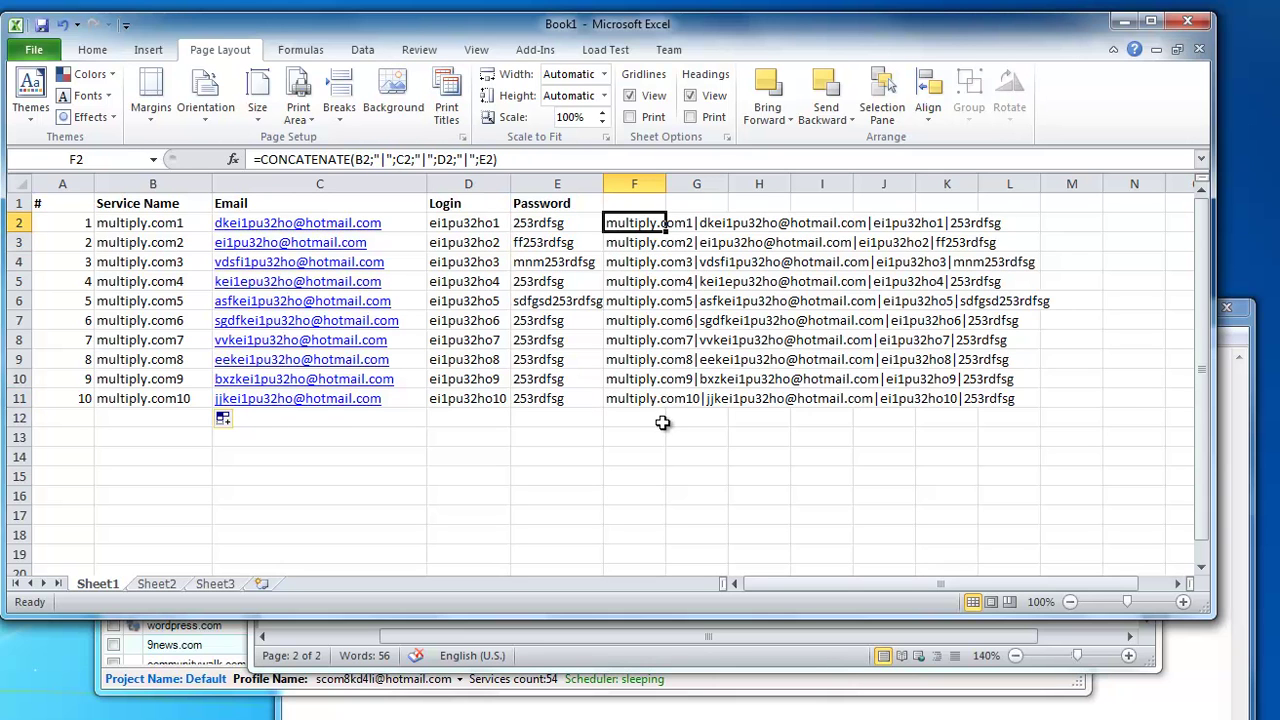
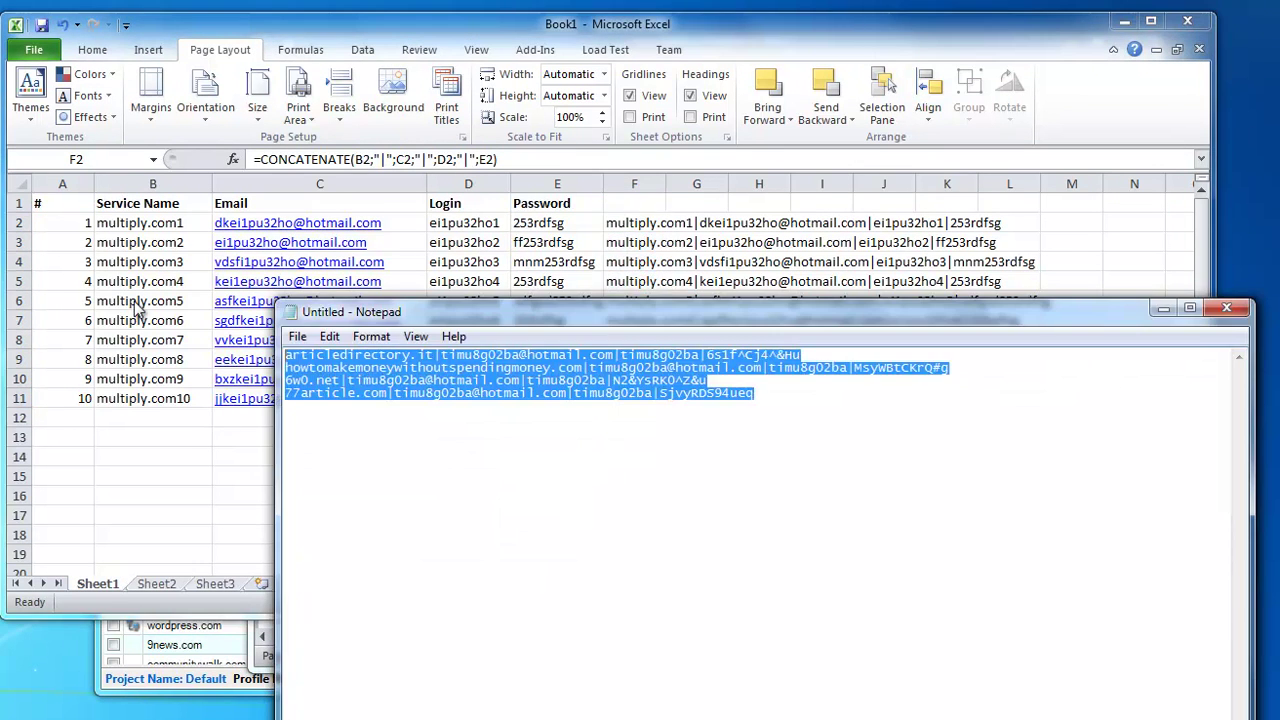
{"action": "right_click", "coordinate": [405, 362]}
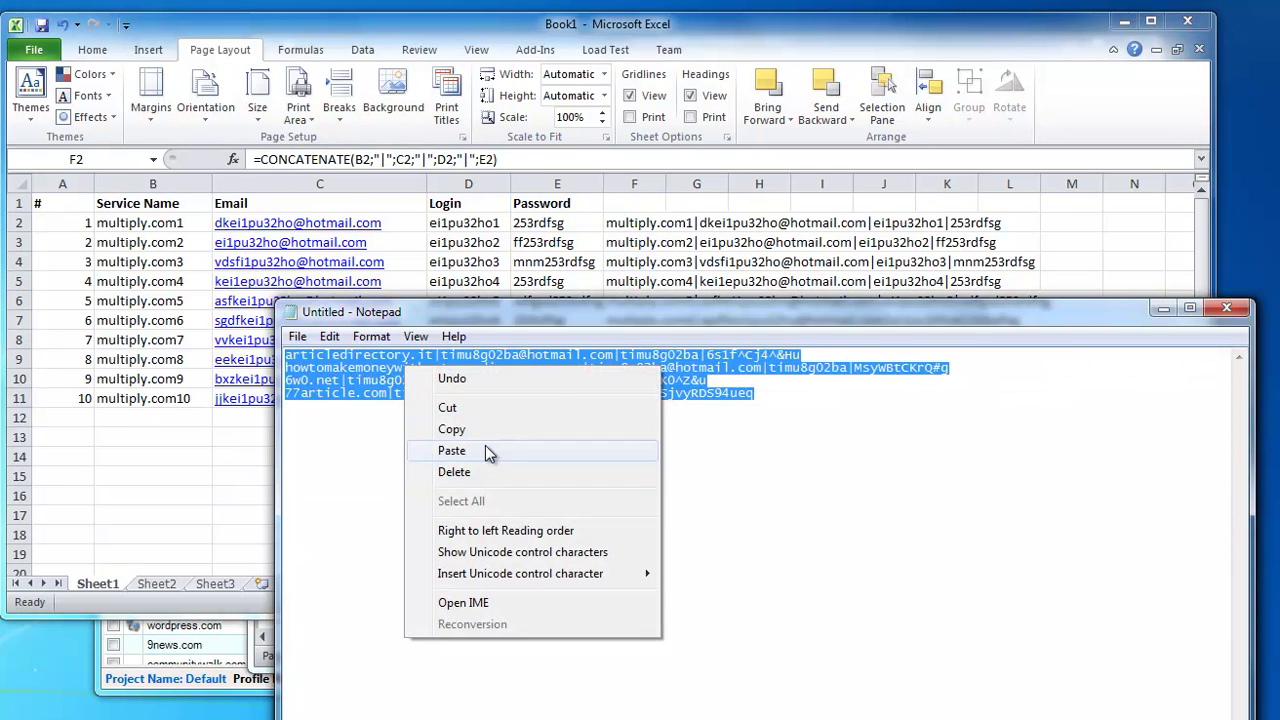
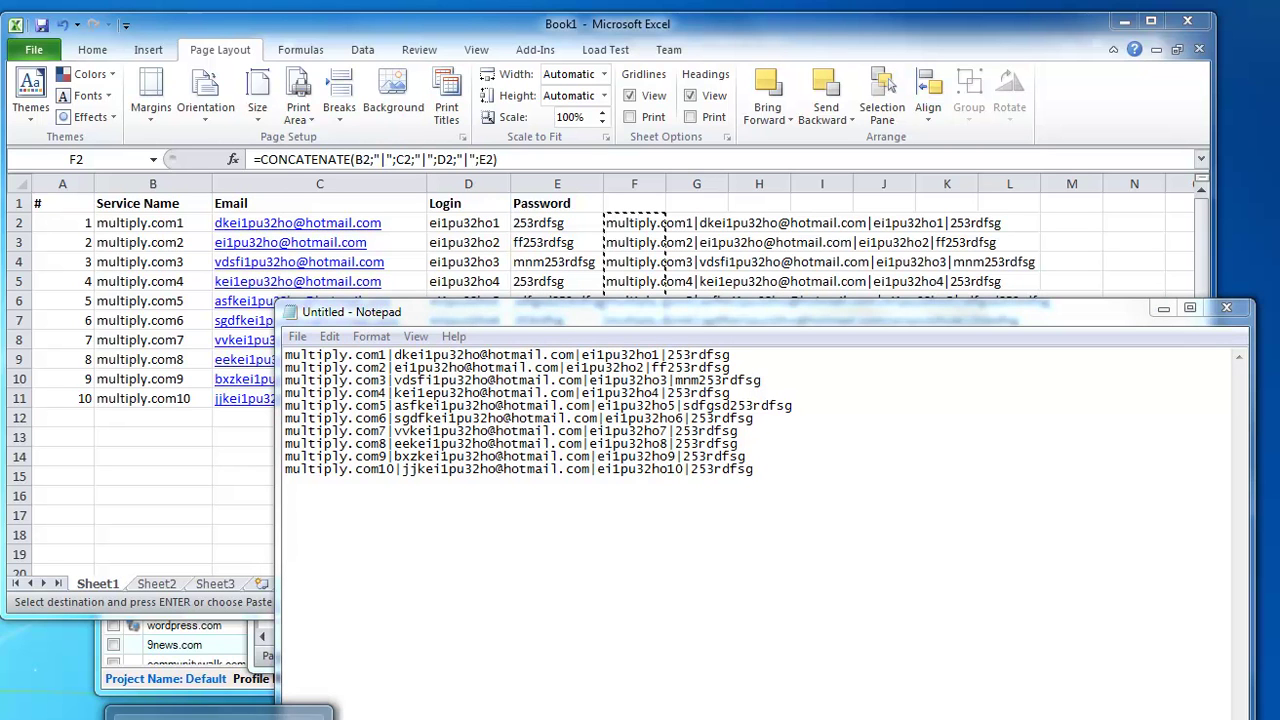
Switch to Magic Submitter and open the Add Child Services window for multiply.com.
{"action": "left_click", "coordinate": [240, 686]}
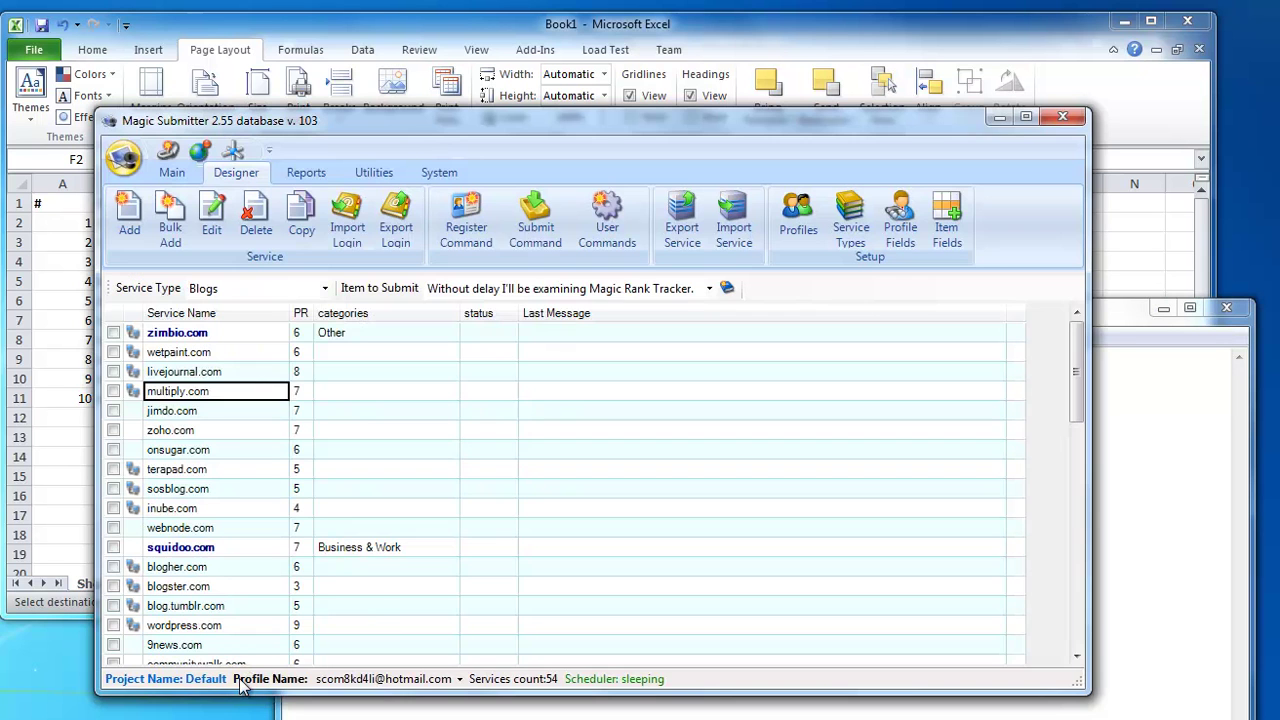
{"action": "double_click", "coordinate": [207, 396]}
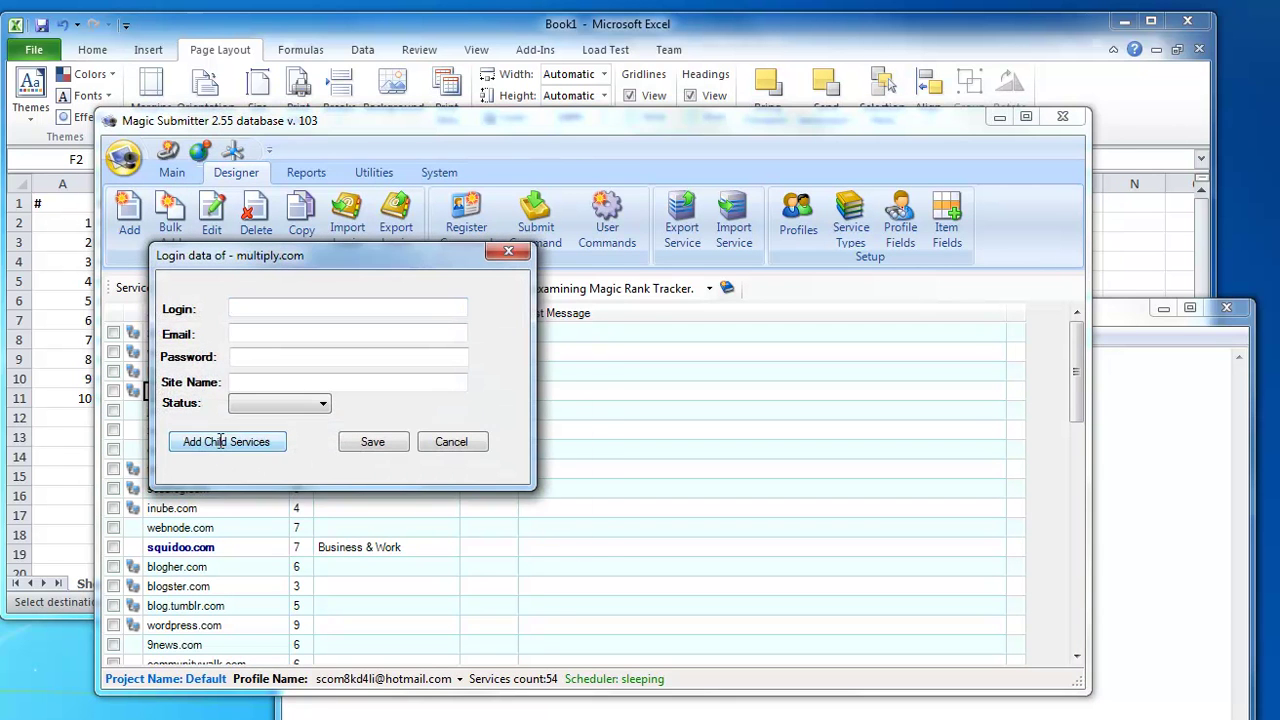
{"action": "left_click", "coordinate": [221, 441]}
Add the service names copied from Excel cells B2:B11 as child services of multiply.com and review them in the service list.
{"action": "left_click", "coordinate": [51, 330]}
{"action": "left_click_drag", "start_coordinate": [170, 224], "coordinate": [181, 407]}
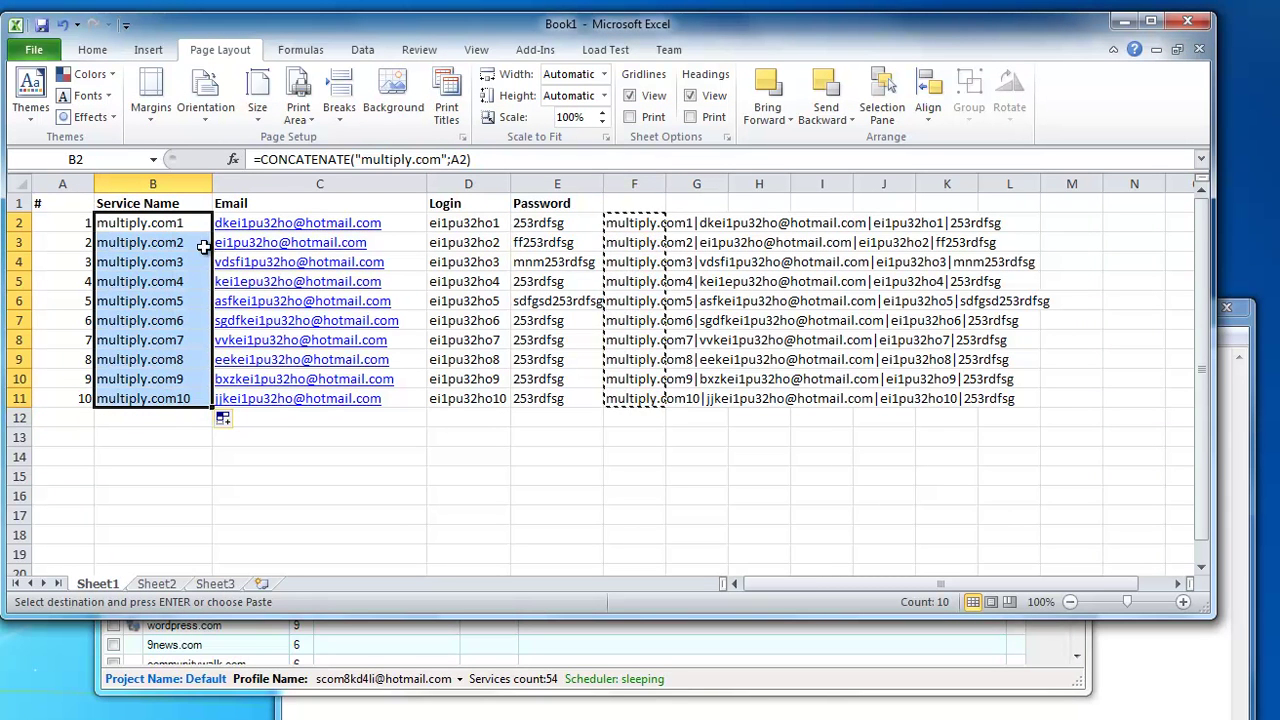
{"action": "key", "text": "ctrl+c"}
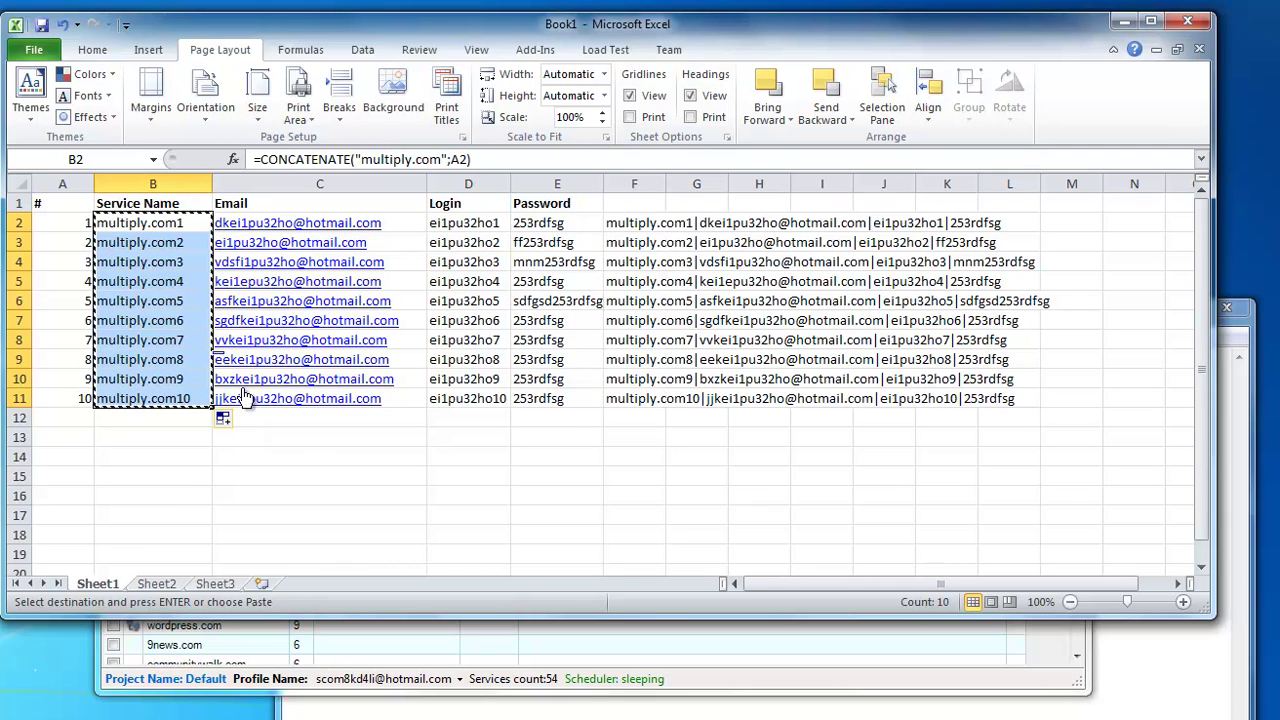
{"action": "left_click", "coordinate": [372, 679]}
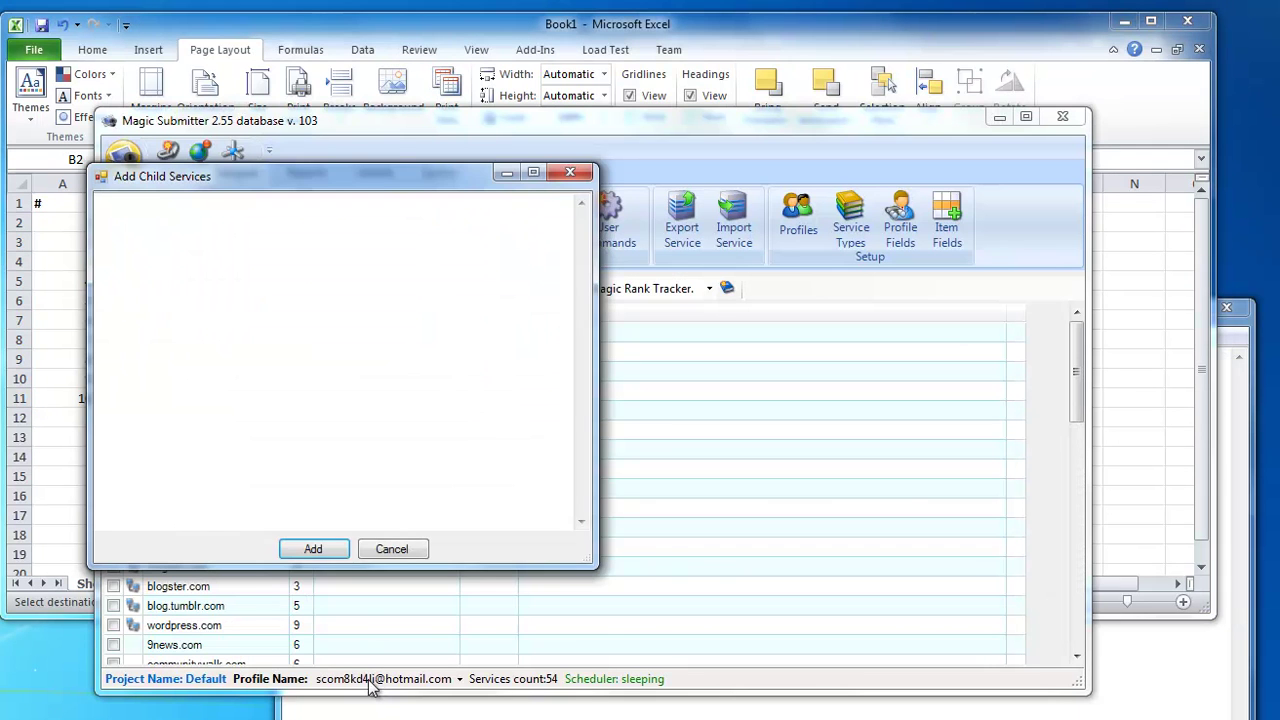
{"action": "right_click", "coordinate": [260, 298]}
{"action": "left_click", "coordinate": [314, 382]}
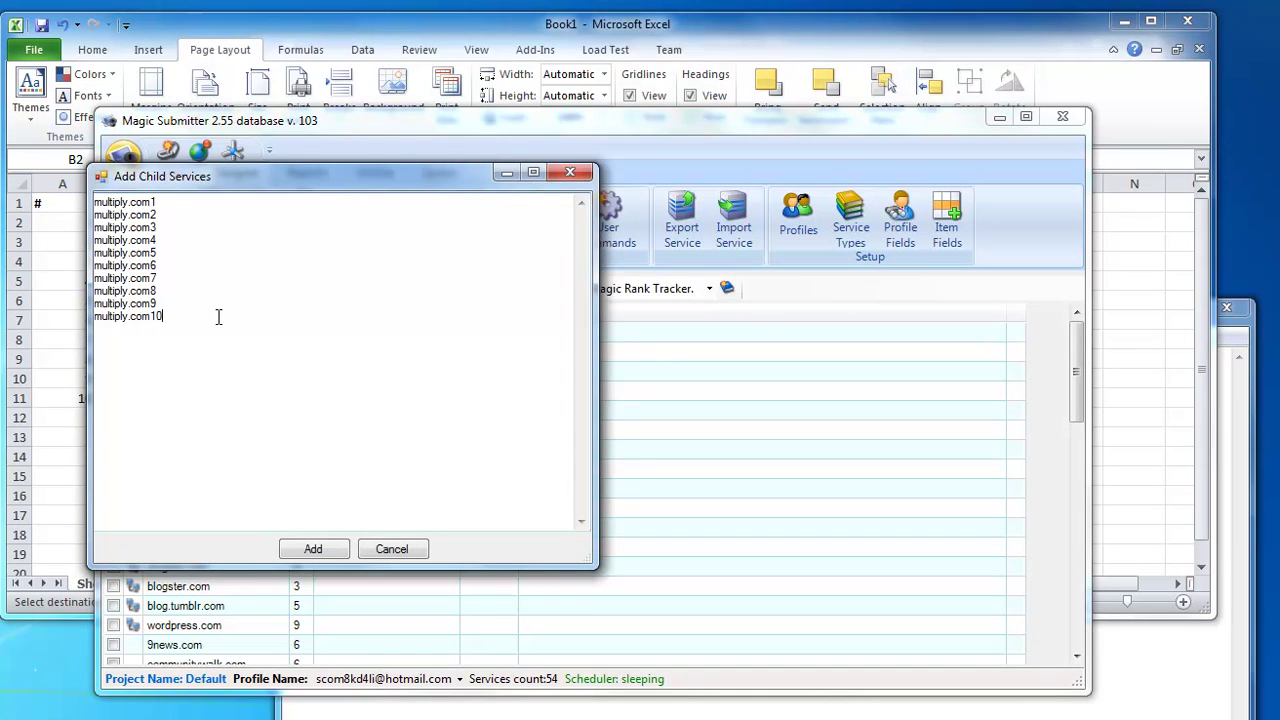
{"action": "left_click", "coordinate": [313, 550]}
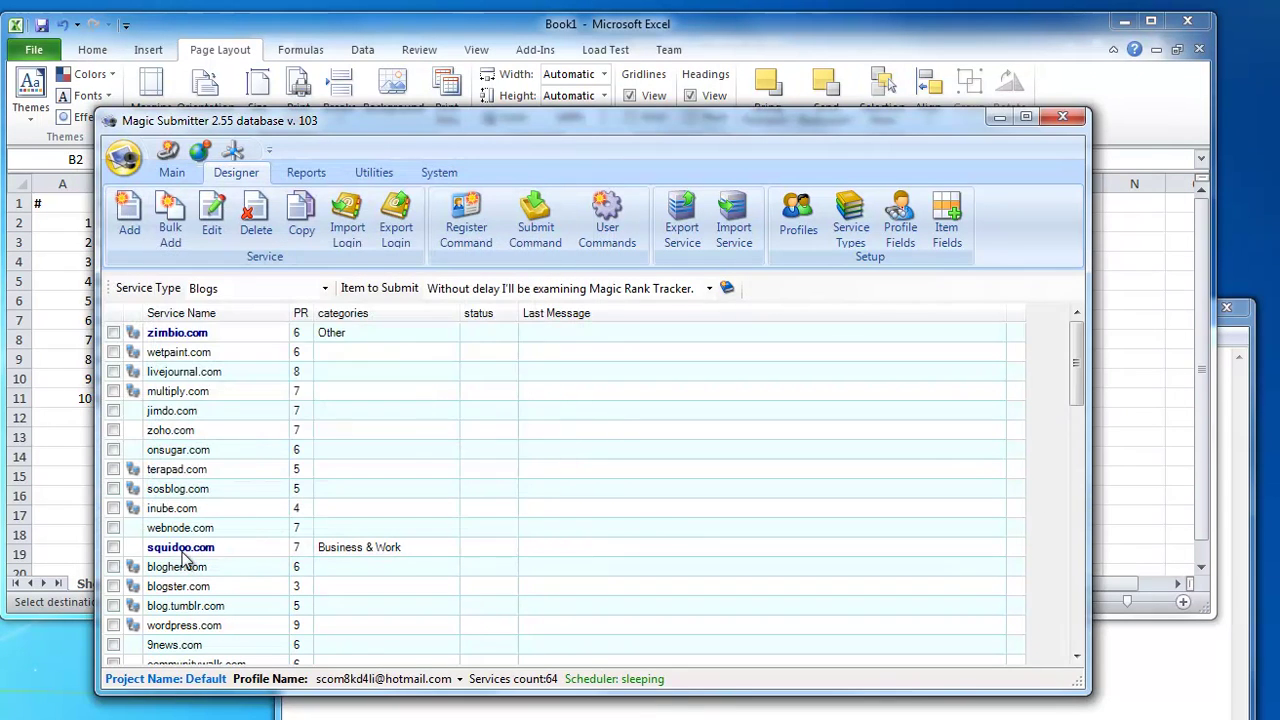
{"action": "left_click_drag", "start_coordinate": [230, 477], "coordinate": [252, 668]}
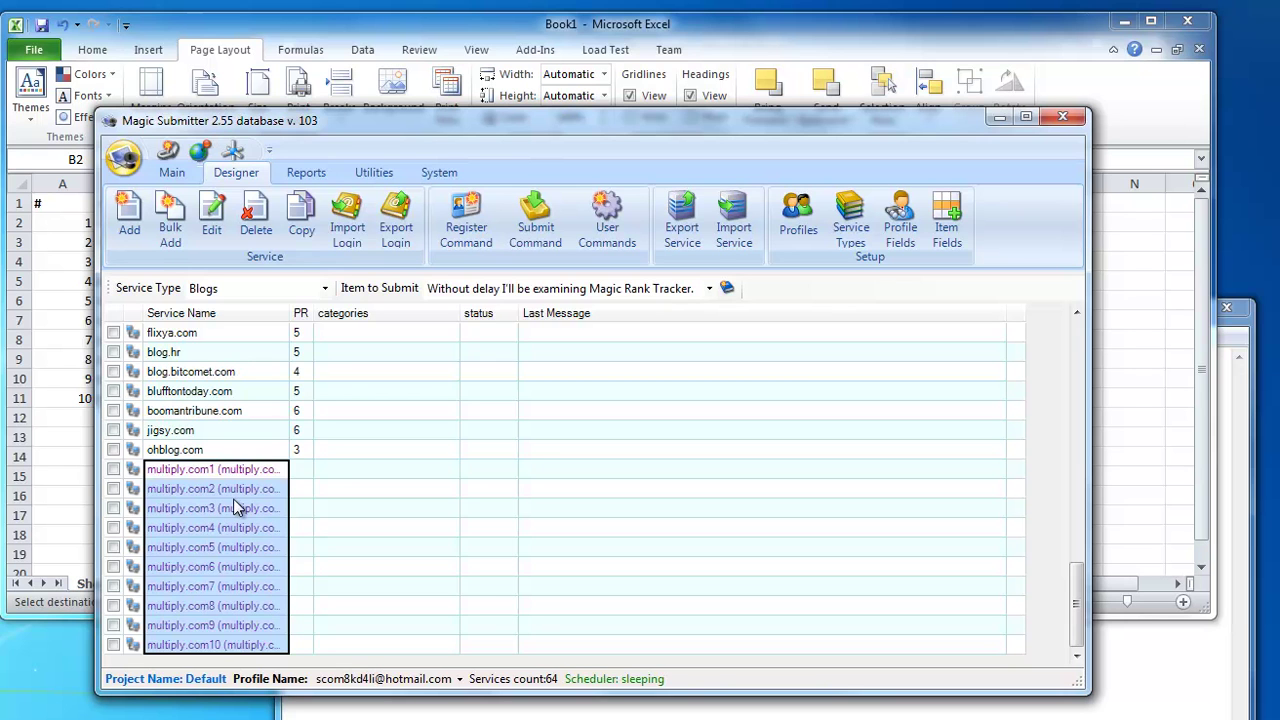
{"action": "left_click", "coordinate": [218, 469]}
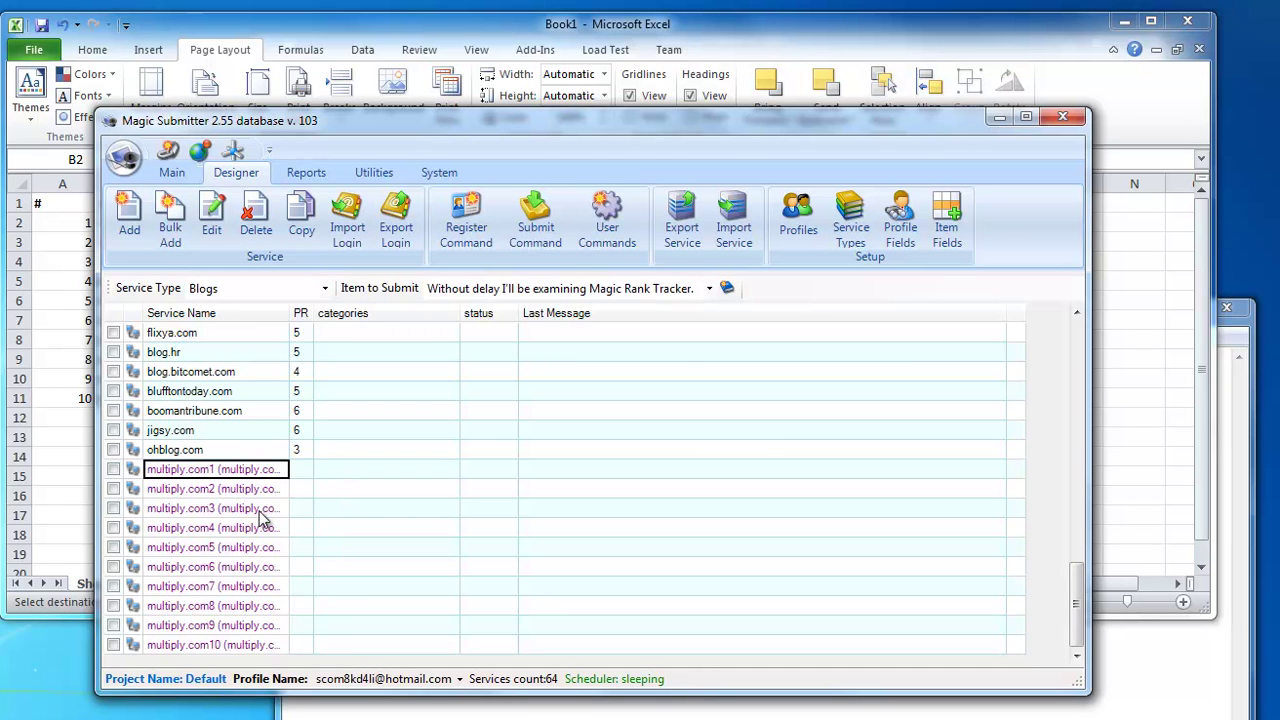
Copy all combined login lines, including passwords, from Notepad and import them as login data in Magic Submitter.
{"action": "left_click", "coordinate": [350, 215]}
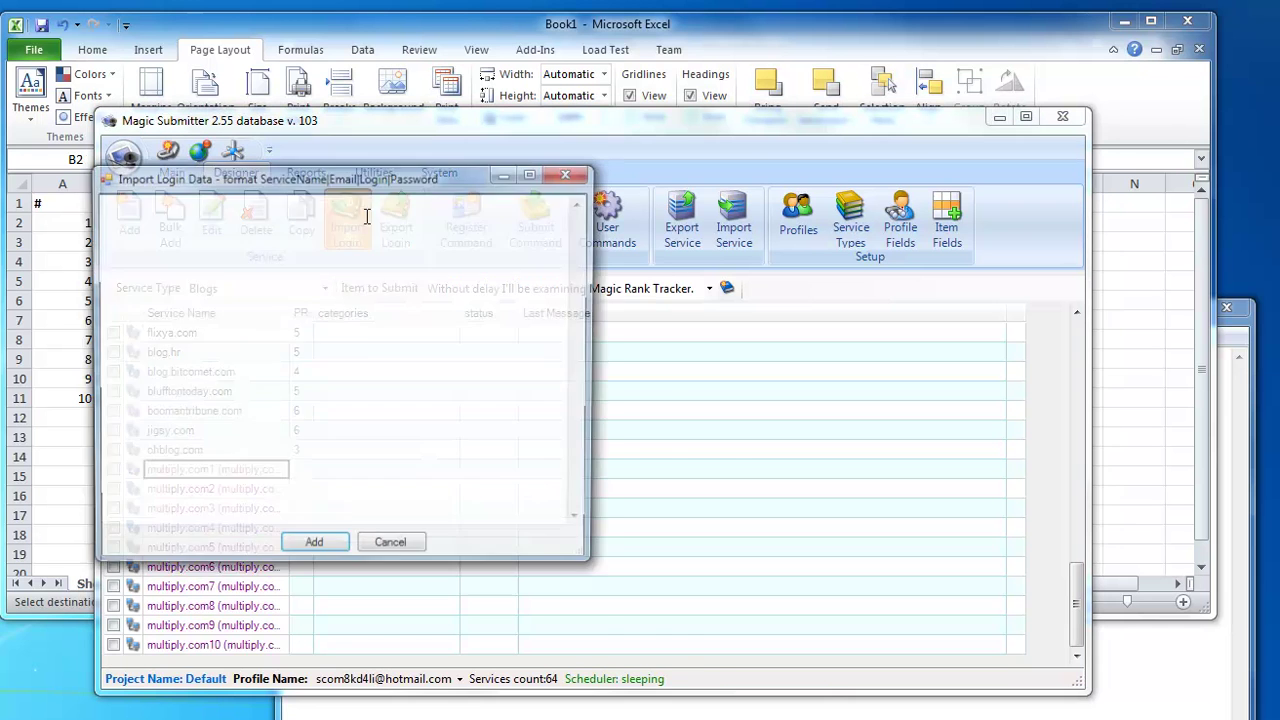
{"action": "key", "text": "alt+Tab"}
{"action": "key", "text": "ctrl+a"}
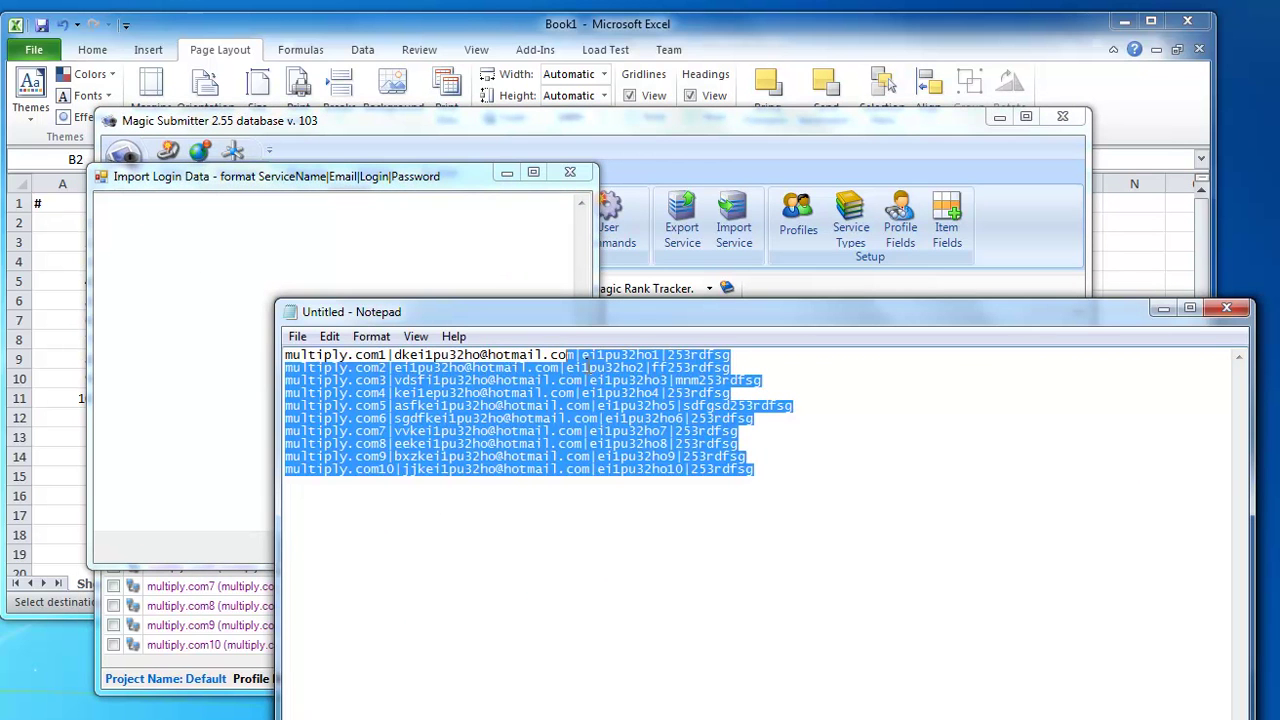
{"action": "right_click", "coordinate": [591, 397]}
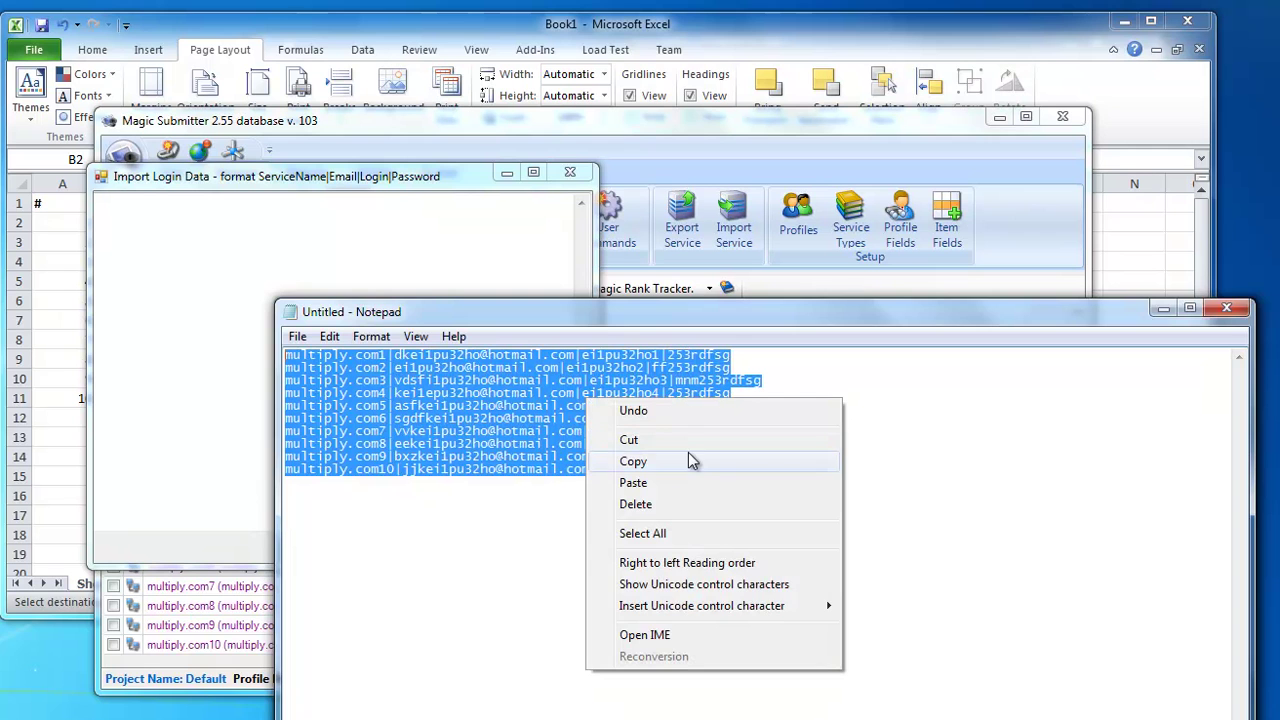
{"action": "left_click", "coordinate": [688, 452]}
{"action": "left_click", "coordinate": [173, 301]}
{"action": "right_click", "coordinate": [174, 301]}
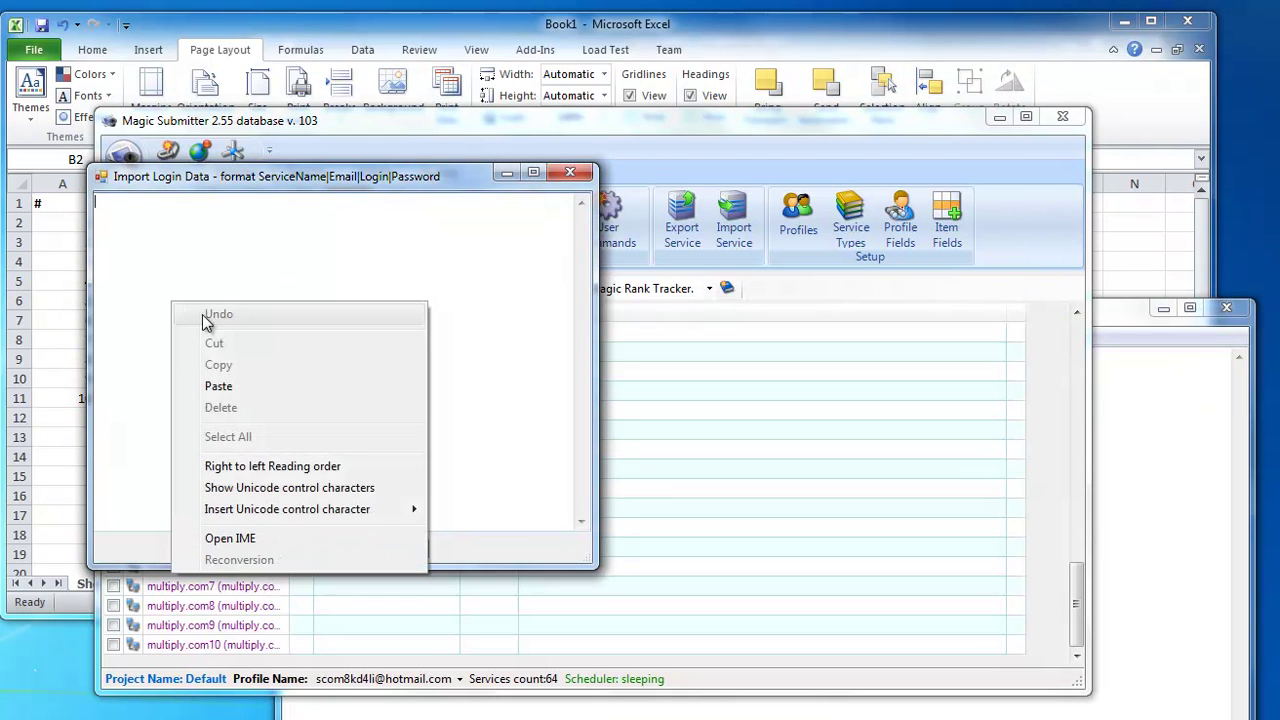
{"action": "left_click", "coordinate": [264, 386]}
{"action": "left_click", "coordinate": [313, 549]}
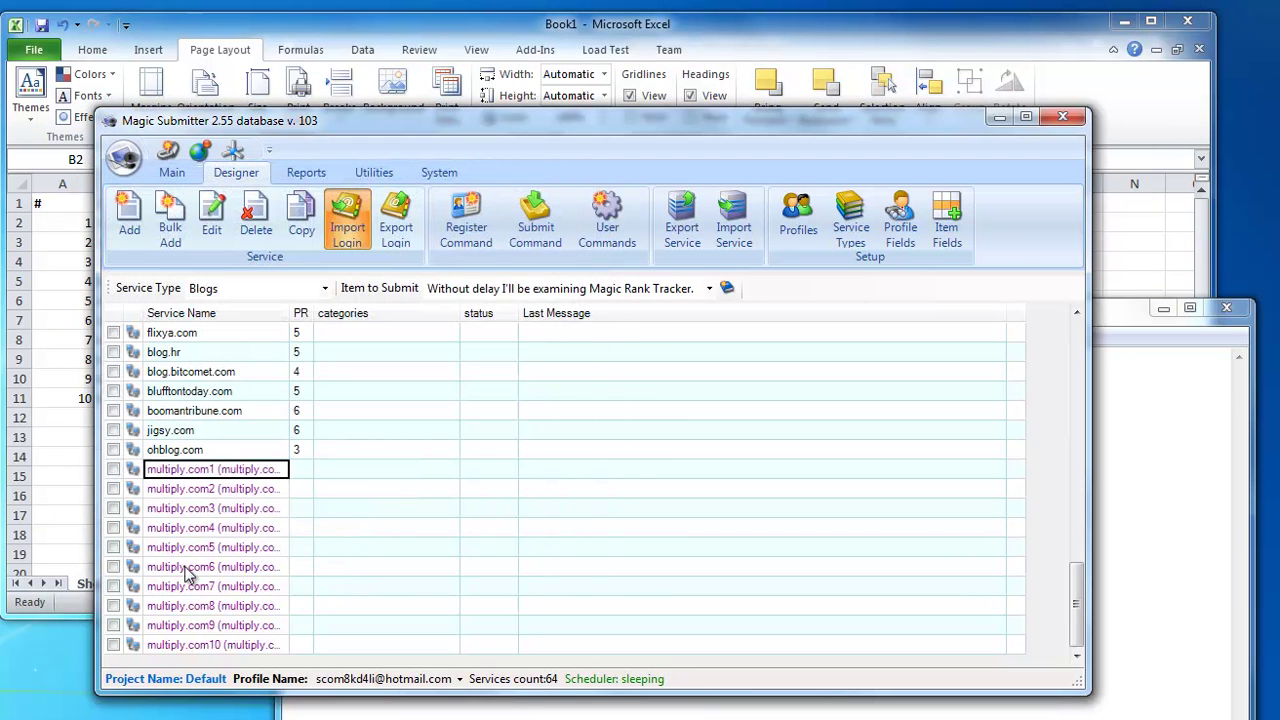
Check the stored login data of multiply.com2, multiply.com5 and multiply.com7 without changes, and highlight multiply.com1 to multiply.com10 in the service list.
{"action": "left_click", "coordinate": [214, 557]}
{"action": "double_click", "coordinate": [229, 489]}
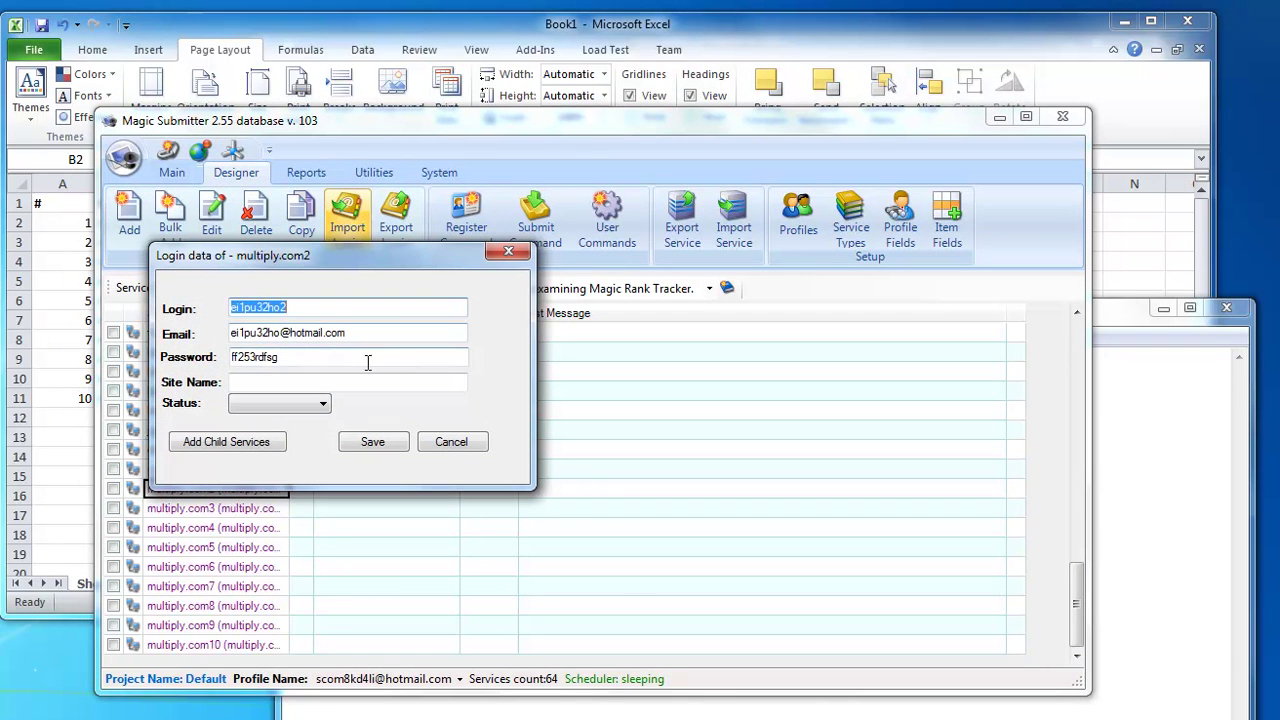
{"action": "key", "text": "Tab"}
{"action": "key", "text": "Tab"}
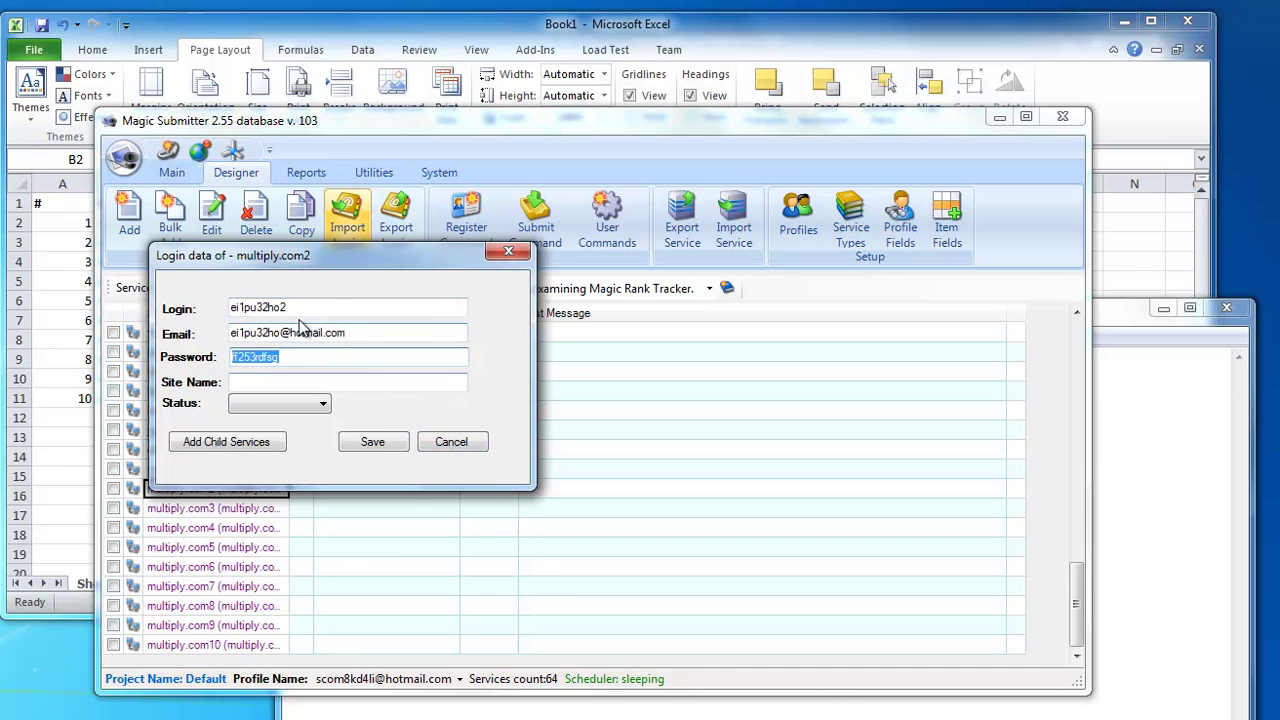
{"action": "left_click", "coordinate": [451, 442]}
{"action": "double_click", "coordinate": [216, 547]}
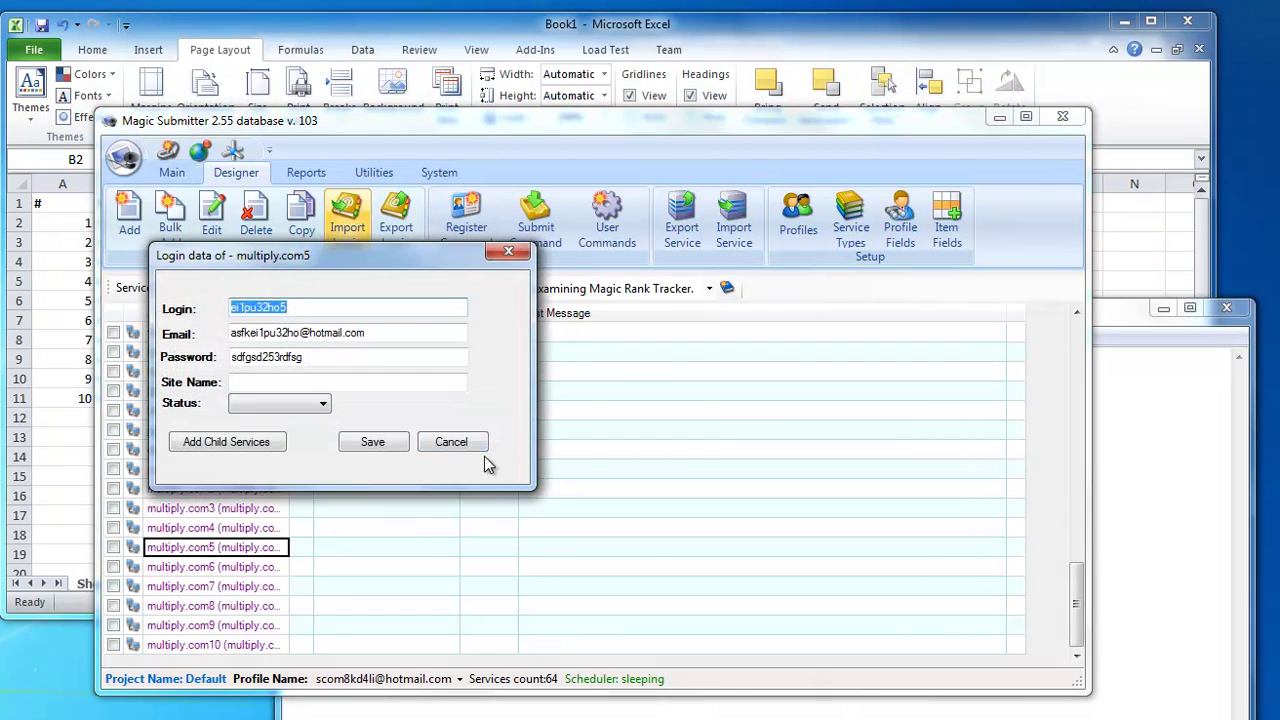
{"action": "left_click", "coordinate": [451, 442]}
{"action": "double_click", "coordinate": [214, 587]}
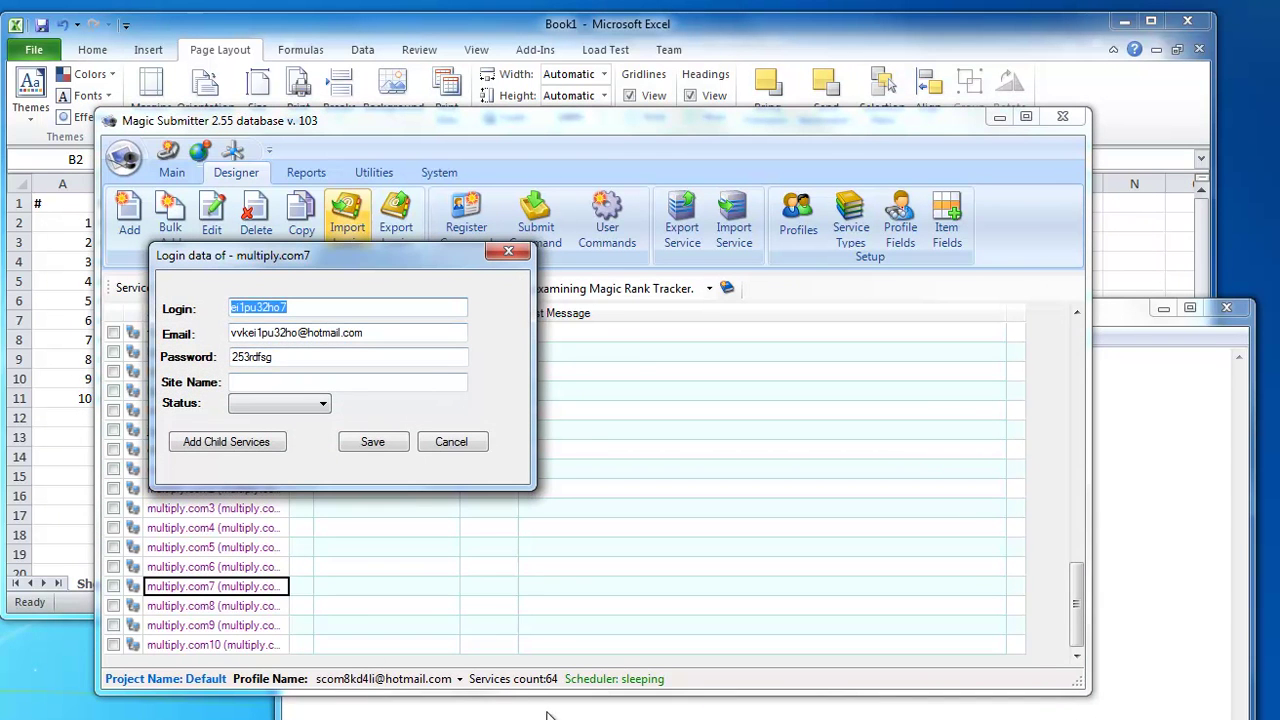
{"action": "left_click", "coordinate": [480, 450]}
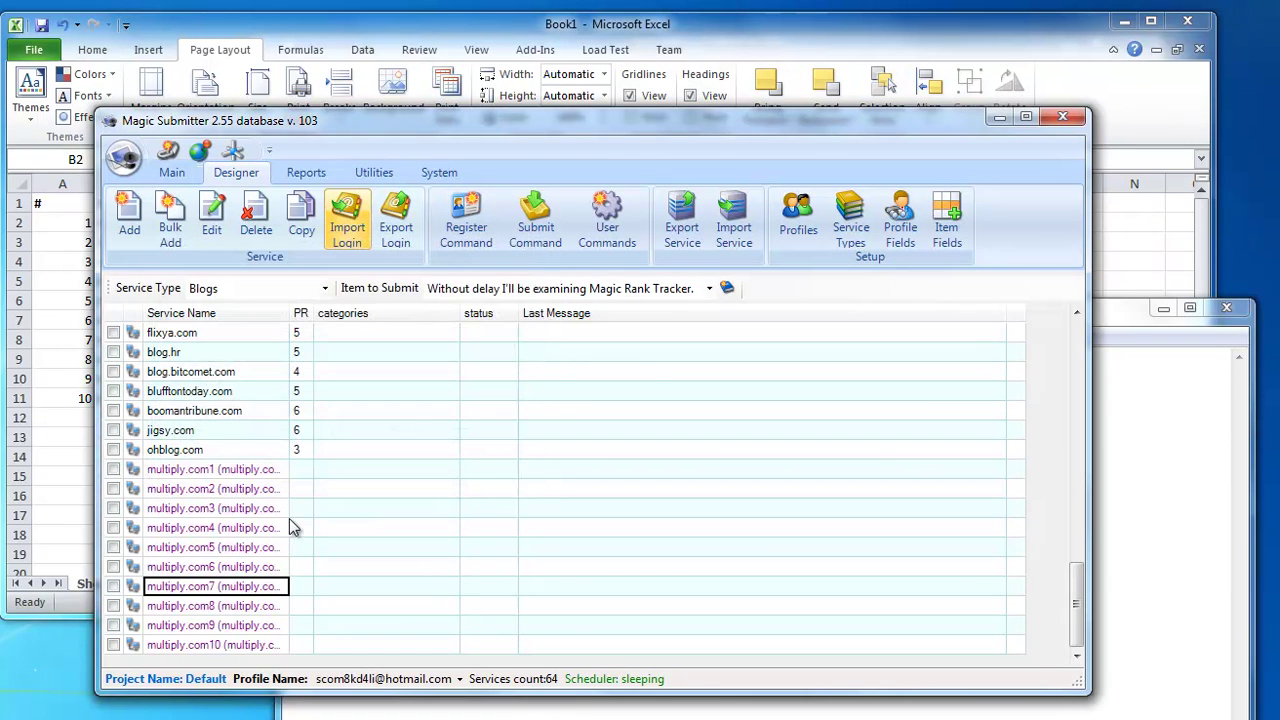
{"action": "left_click_drag", "start_coordinate": [229, 474], "coordinate": [218, 676]}
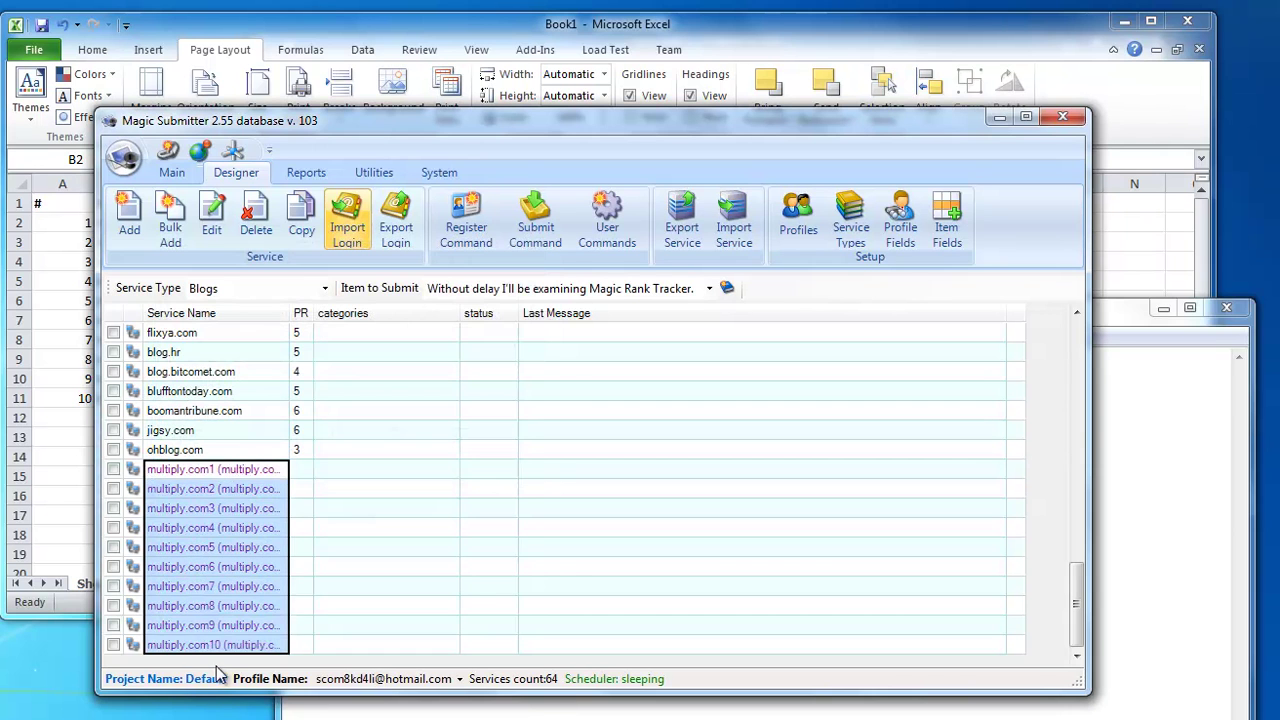